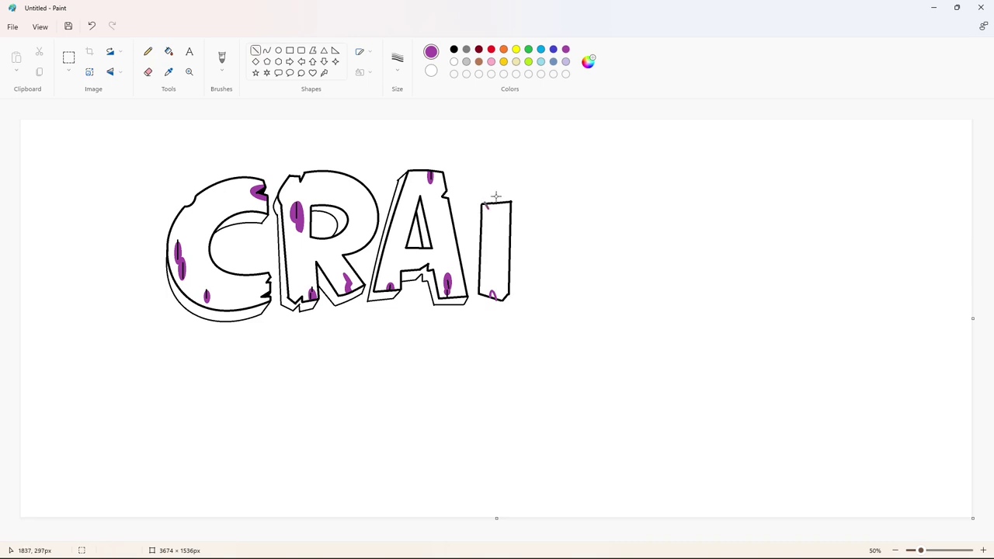
- Draw small purple oval outlines on the letter I: an overlapping pair near its top and single ones lower down
{"action": "left_click", "coordinate": [278, 50]}
{"action": "left_click_drag", "start_coordinate": [494, 219], "coordinate": [501, 241]}
{"action": "left_click_drag", "start_coordinate": [498, 278], "coordinate": [503, 292]}
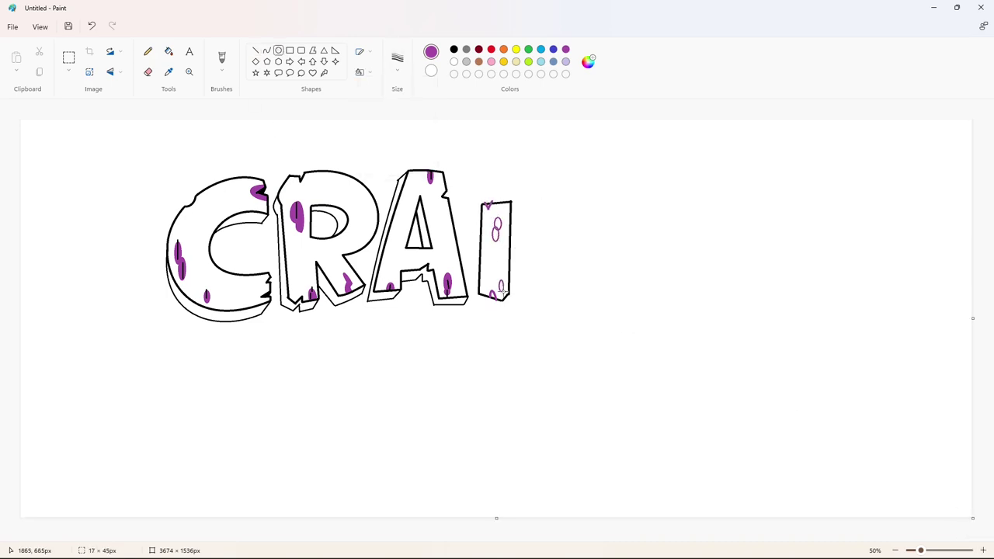
- Turn the purple marks on the I's top and bottom edges into open notches, recolouring them black and erasing the outline across them in white
{"action": "scroll", "coordinate": [719, 426], "scroll_direction": "up", "scroll_amount": 1}
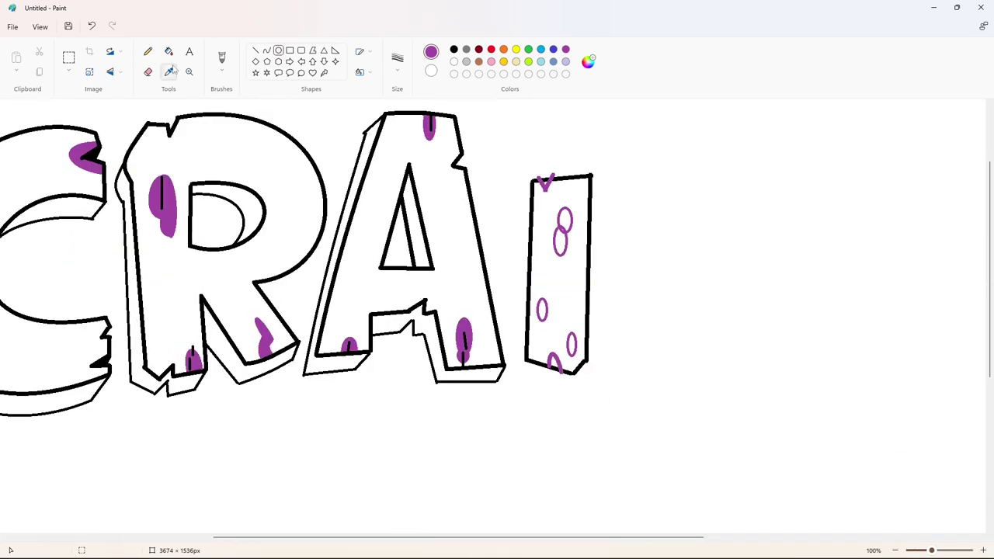
{"action": "left_click", "coordinate": [168, 51]}
{"action": "left_click", "coordinate": [455, 64]}
{"action": "key", "text": "ctrl+z"}
{"action": "key", "text": "ctrl+z"}
{"action": "key", "text": "ctrl+z"}
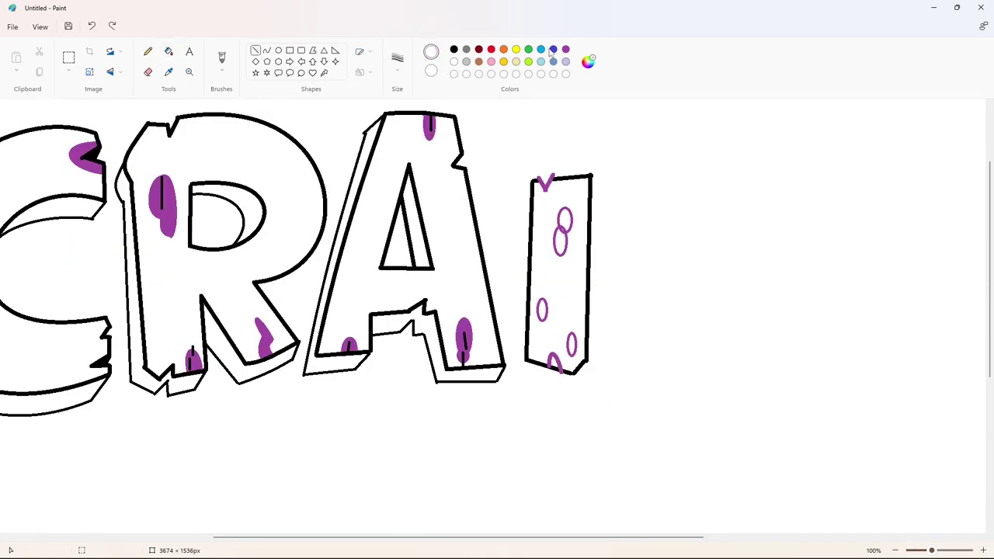
{"action": "key", "text": "ctrl+y"}
{"action": "key", "text": "ctrl+y"}
{"action": "key", "text": "ctrl+y"}
{"action": "key", "text": "ctrl+y"}
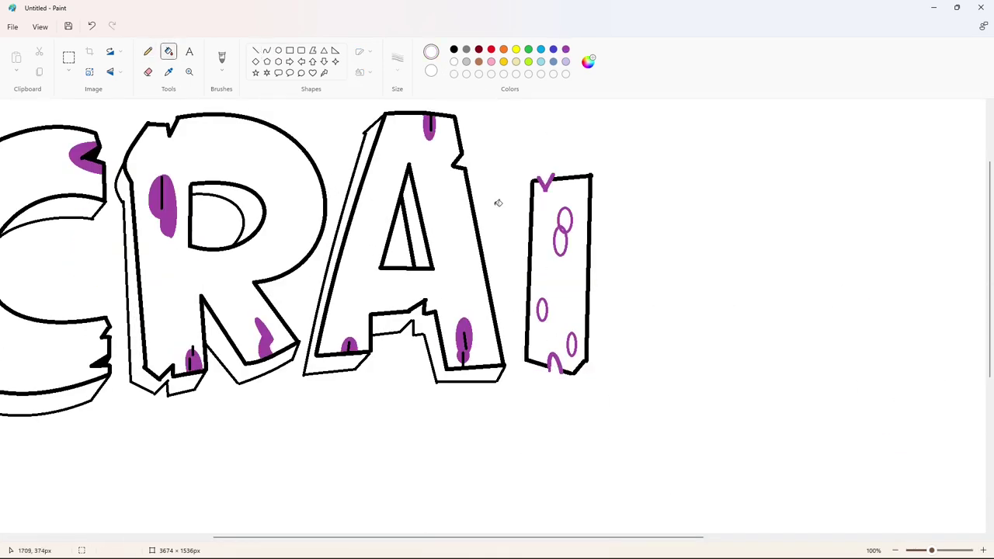
{"action": "left_click", "coordinate": [256, 50]}
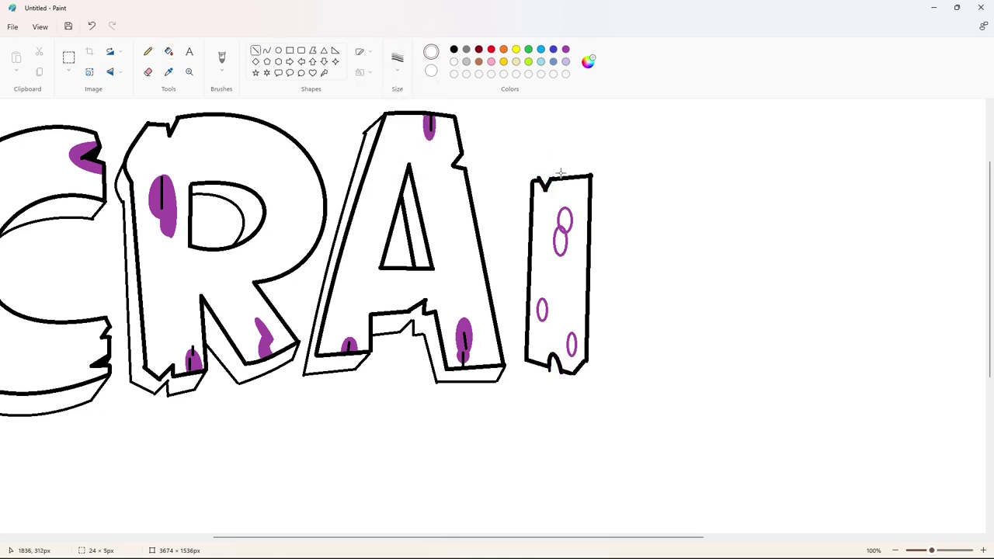
{"action": "left_click_drag", "start_coordinate": [544, 368], "coordinate": [567, 377]}
- Fill the oval spots on the letter I with purple, including their outlines' interiors, and set the drawing colour to black
{"action": "key", "text": "ctrl+y"}
{"action": "key", "text": "ctrl+y"}
{"action": "key", "text": "ctrl+y"}
{"action": "key", "text": "ctrl+y"}
{"action": "key", "text": "ctrl+y"}
{"action": "key", "text": "ctrl+y"}
{"action": "key", "text": "ctrl+y"}
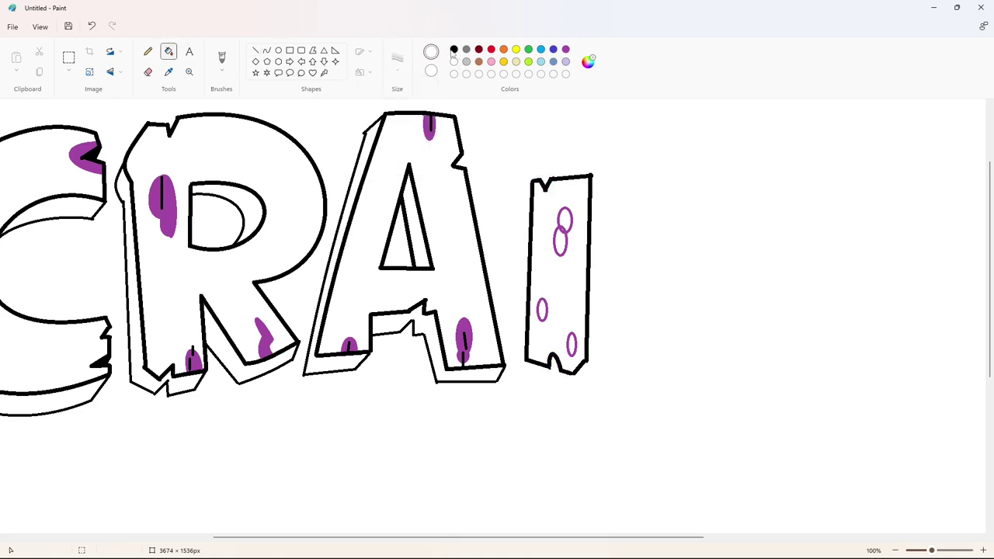
{"action": "key", "text": "ctrl+y"}
{"action": "key", "text": "ctrl+y"}
{"action": "key", "text": "ctrl+y"}
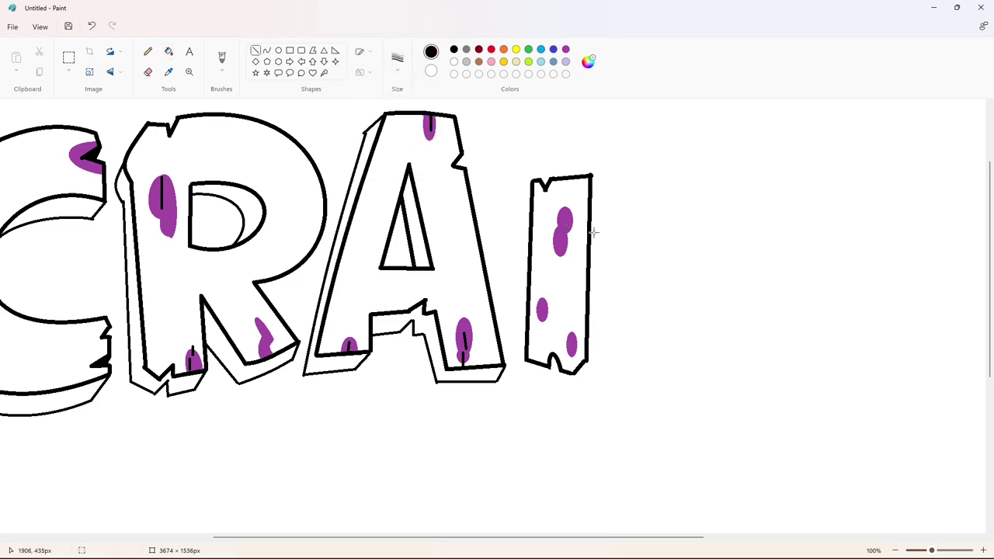
- Add short black crack lines to the I's purple spots and fill its lower-left spot with black
{"action": "left_click_drag", "start_coordinate": [564, 223], "coordinate": [566, 203]}
{"action": "left_click_drag", "start_coordinate": [571, 332], "coordinate": [572, 350]}
{"action": "left_click", "coordinate": [169, 51]}
{"action": "left_click", "coordinate": [541, 310]}
{"action": "key", "text": "ctrl+minus"}
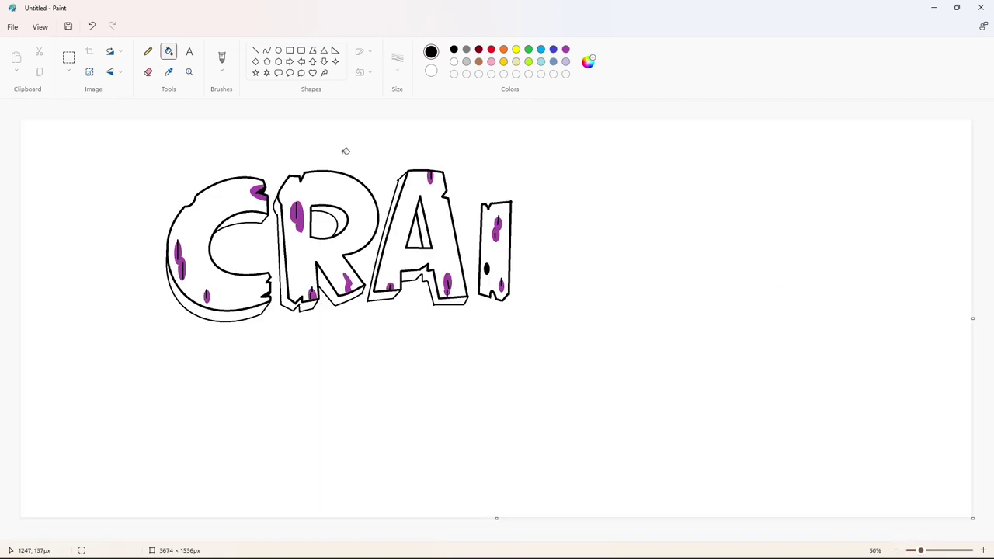
- Draw a thinner black depth outline along the I's left side and notched bottom edge
{"action": "left_click", "coordinate": [256, 50]}
{"action": "left_click", "coordinate": [397, 61]}
{"action": "left_click", "coordinate": [388, 137]}
{"action": "mouse_move", "coordinate": [475, 205]}
{"action": "left_mouse_down"}
{"action": "mouse_move", "coordinate": [475, 308]}
{"action": "mouse_move", "coordinate": [495, 304]}
{"action": "left_mouse_up"}
{"action": "left_click", "coordinate": [267, 50]}
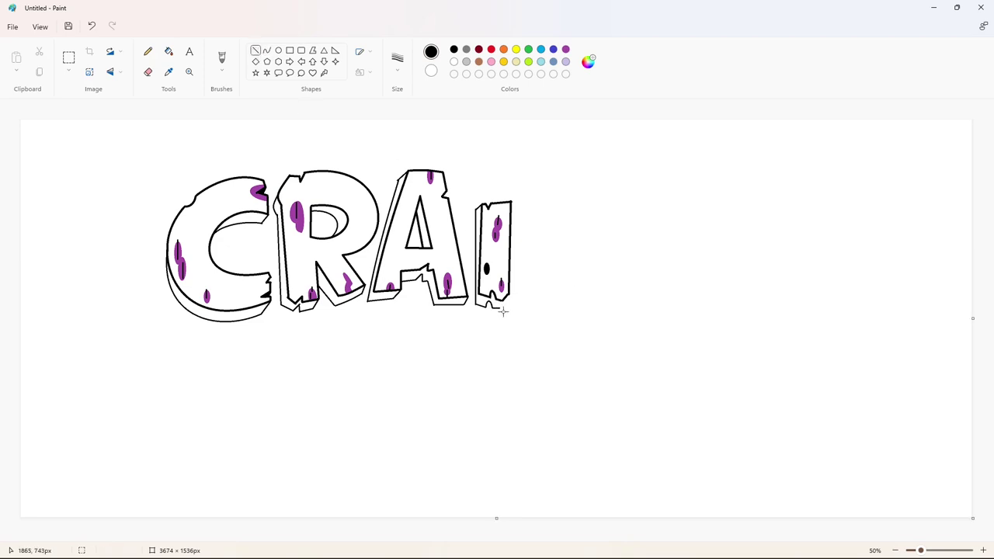
{"action": "left_click", "coordinate": [500, 306]}
- Draw a thicker black slanted bar with curved long sides above the I, descending from left to right
{"action": "left_click", "coordinate": [267, 49]}
{"action": "left_click", "coordinate": [397, 58]}
{"action": "left_click", "coordinate": [411, 138]}
{"action": "mouse_move", "coordinate": [471, 161]}
{"action": "left_mouse_down"}
{"action": "mouse_move", "coordinate": [524, 144]}
{"action": "mouse_move", "coordinate": [481, 149]}
{"action": "mouse_move", "coordinate": [517, 196]}
{"action": "left_mouse_up"}
{"action": "key", "text": "ctrl+z"}
{"action": "mouse_move", "coordinate": [481, 149]}
{"action": "left_mouse_down"}
{"action": "mouse_move", "coordinate": [524, 184]}
{"action": "mouse_move", "coordinate": [509, 170]}
{"action": "mouse_move", "coordinate": [516, 195]}
{"action": "left_mouse_up"}
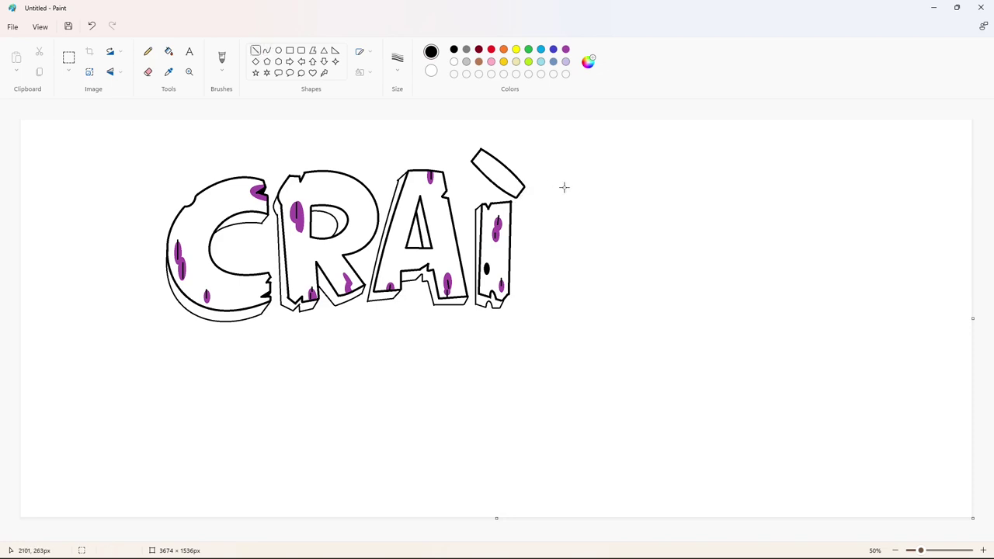
- Draw a second black bar with a rounded upper end crossing the first, forming an X above the I
{"action": "left_click", "coordinate": [266, 50]}
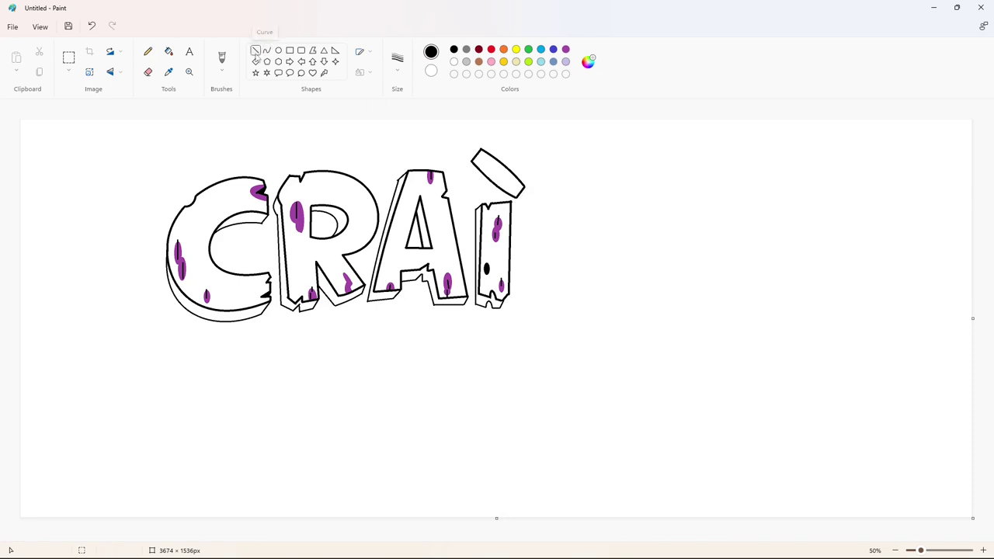
{"action": "left_click_drag", "start_coordinate": [514, 143], "coordinate": [470, 186]}
{"action": "left_click", "coordinate": [528, 158]}
{"action": "mouse_move", "coordinate": [527, 159]}
{"action": "left_mouse_down"}
{"action": "mouse_move", "coordinate": [515, 143]}
{"action": "mouse_move", "coordinate": [529, 163]}
{"action": "mouse_move", "coordinate": [482, 198]}
{"action": "left_mouse_up"}
{"action": "left_click", "coordinate": [627, 210]}
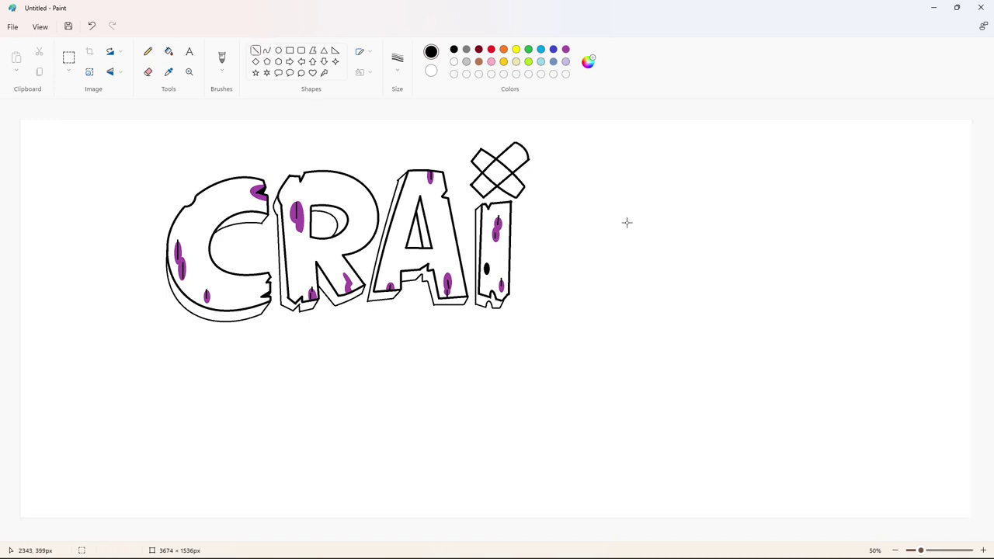
- Erase the overlapping lines at the centre of the X with white lines and fills, leaving only its outer contour
{"action": "key", "text": "ctrl+plus"}
{"action": "scroll", "coordinate": [680, 521], "scroll_direction": "right", "scroll_amount": 1}
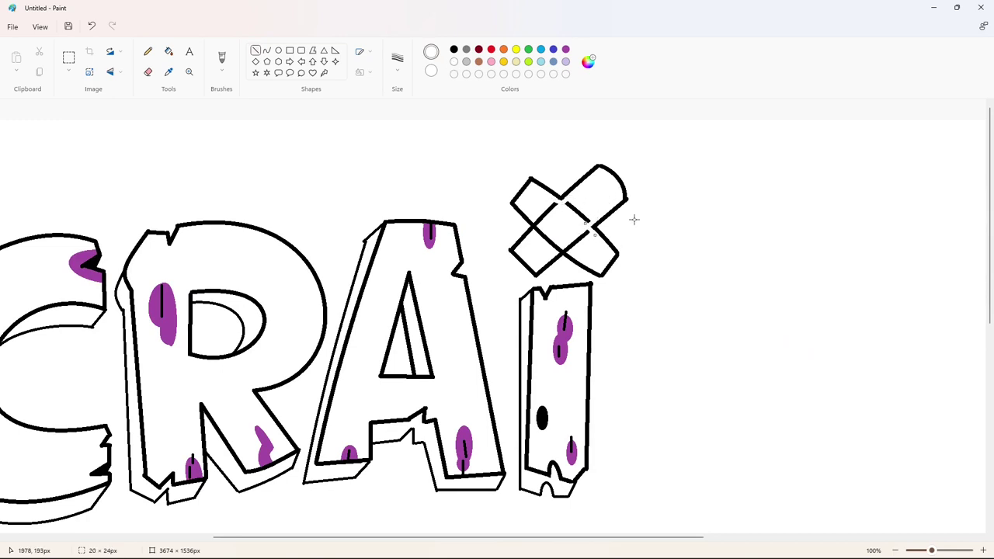
{"action": "left_click_drag", "start_coordinate": [577, 234], "coordinate": [564, 244]}
{"action": "left_click", "coordinate": [168, 51]}
{"action": "left_click", "coordinate": [577, 212]}
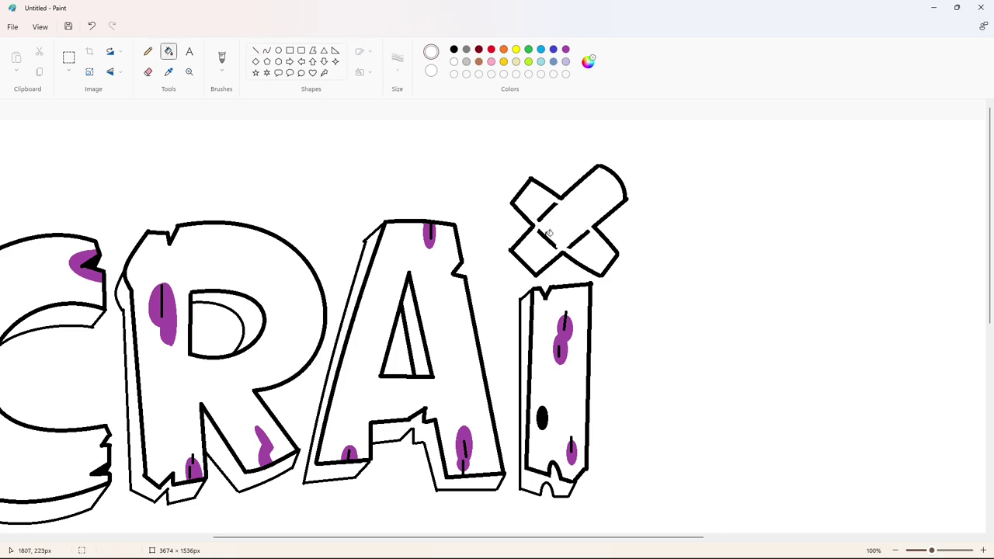
{"action": "left_click", "coordinate": [546, 239]}
{"action": "left_click", "coordinate": [579, 239]}
{"action": "left_click", "coordinate": [547, 212]}
{"action": "left_click", "coordinate": [555, 203]}
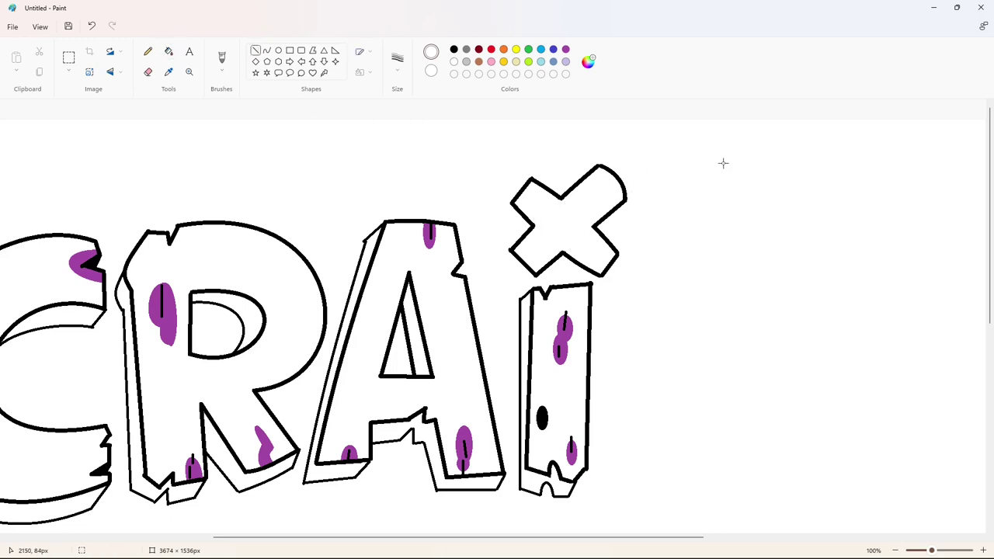
- Draw purple zigzag curves across the X's upper-right and lower-left ends to mark jagged edges
{"action": "left_click", "coordinate": [267, 50]}
{"action": "left_click", "coordinate": [564, 50]}
{"action": "left_click_drag", "start_coordinate": [610, 168], "coordinate": [619, 192]}
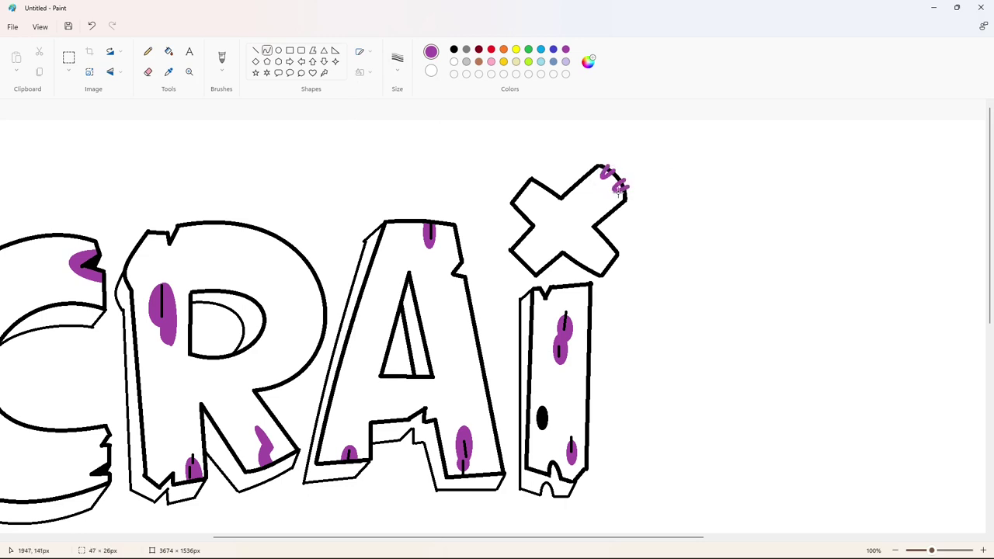
{"action": "left_click_drag", "start_coordinate": [513, 259], "coordinate": [524, 262]}
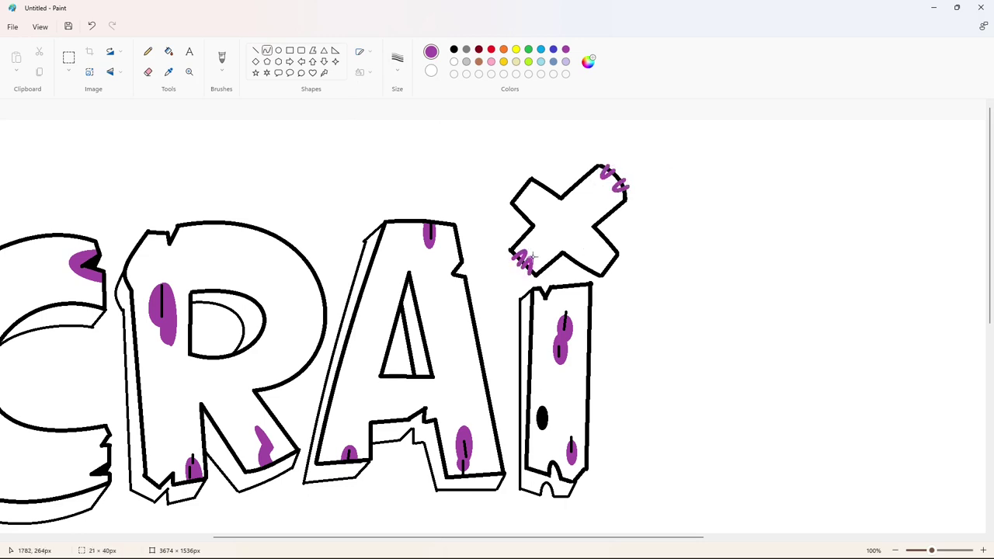
- Recolour the X's zigzags black and erase the original outline across them in white to leave jagged ends
{"action": "left_click", "coordinate": [169, 52]}
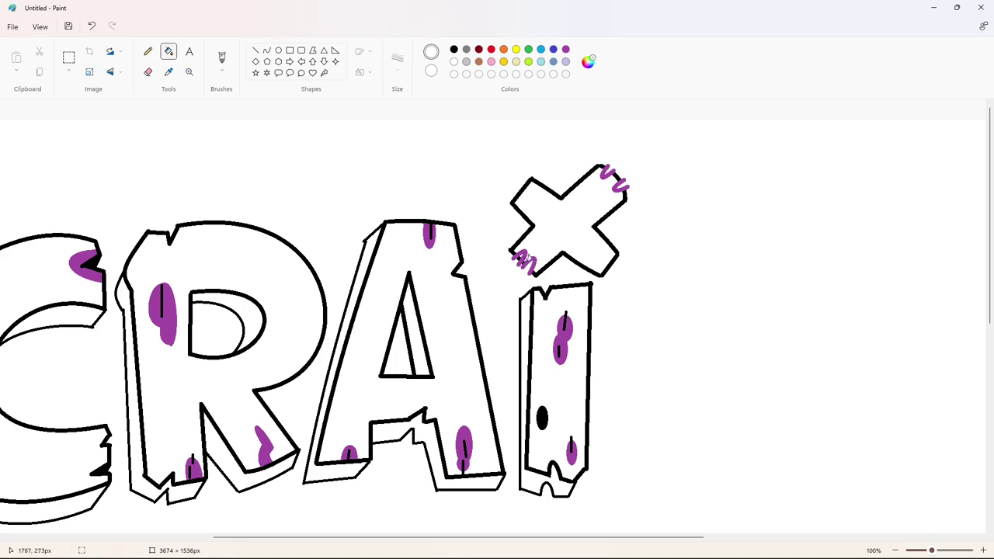
{"action": "left_click", "coordinate": [454, 49]}
{"action": "left_click", "coordinate": [607, 170]}
{"action": "left_click", "coordinate": [621, 185]}
{"action": "left_click", "coordinate": [520, 263]}
{"action": "left_click", "coordinate": [256, 50]}
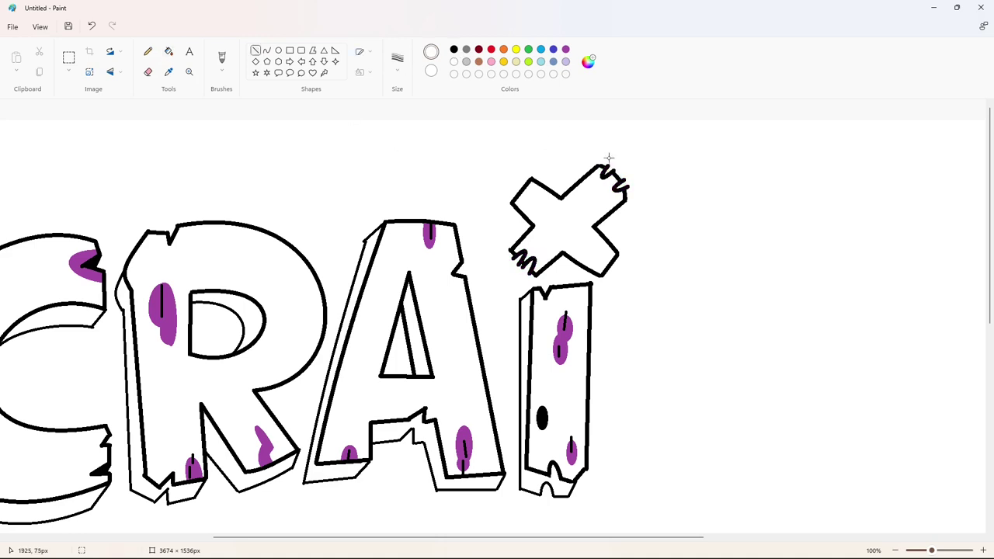
{"action": "left_click_drag", "start_coordinate": [621, 176], "coordinate": [629, 187]}
{"action": "left_click_drag", "start_coordinate": [530, 277], "coordinate": [523, 269]}
- Draw the letter G's outer outline, upper arm end and upper inner curve in black beside the I
{"action": "scroll", "coordinate": [807, 424], "scroll_direction": "down", "scroll_amount": 2}
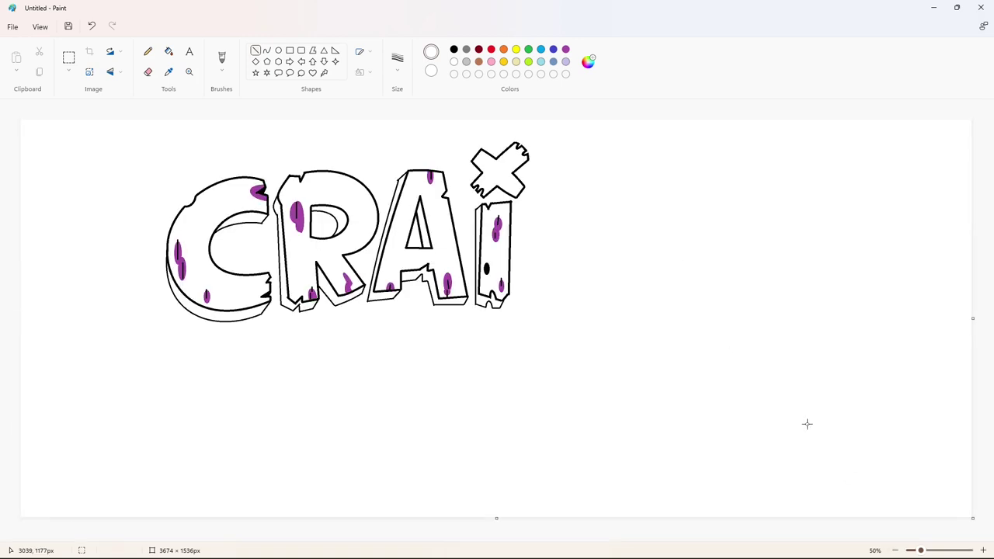
{"action": "left_click", "coordinate": [267, 51]}
{"action": "left_click", "coordinate": [453, 49]}
{"action": "mouse_move", "coordinate": [612, 236]}
{"action": "left_mouse_down"}
{"action": "mouse_move", "coordinate": [556, 181]}
{"action": "mouse_move", "coordinate": [538, 198]}
{"action": "left_mouse_up"}
{"action": "mouse_move", "coordinate": [543, 199]}
{"action": "left_mouse_down"}
{"action": "mouse_move", "coordinate": [604, 198]}
{"action": "mouse_move", "coordinate": [575, 157]}
{"action": "mouse_move", "coordinate": [539, 194]}
{"action": "mouse_move", "coordinate": [552, 284]}
{"action": "mouse_move", "coordinate": [519, 311]}
{"action": "mouse_move", "coordinate": [606, 284]}
{"action": "left_mouse_up"}
{"action": "left_click", "coordinate": [706, 286]}
{"action": "left_click_drag", "start_coordinate": [582, 300], "coordinate": [587, 306]}
{"action": "left_click", "coordinate": [737, 302]}
{"action": "mouse_move", "coordinate": [615, 235]}
{"action": "left_mouse_down"}
{"action": "mouse_move", "coordinate": [590, 233]}
{"action": "mouse_move", "coordinate": [545, 258]}
{"action": "mouse_move", "coordinate": [554, 207]}
{"action": "left_mouse_up"}
{"action": "left_click", "coordinate": [267, 50]}
{"action": "left_click", "coordinate": [629, 273]}
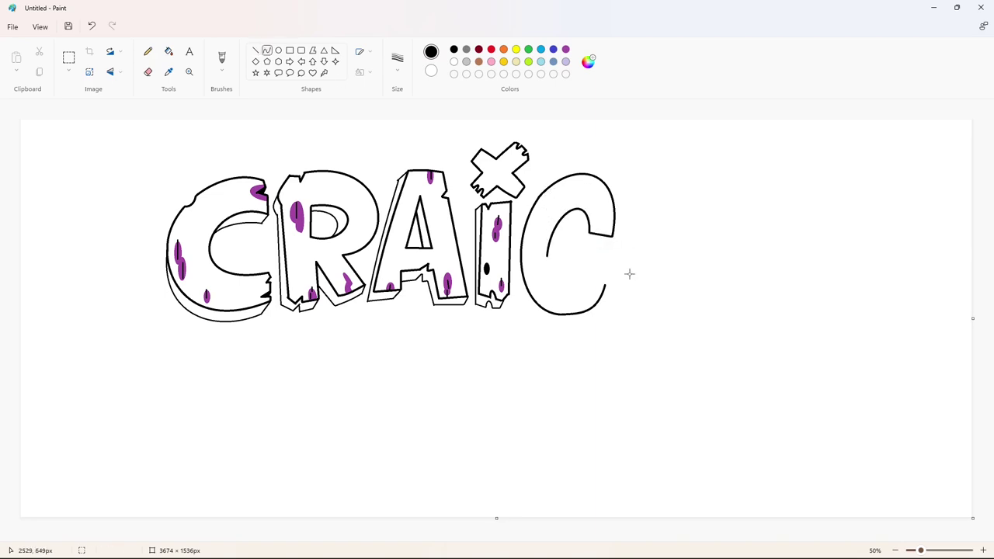
- Complete the G's outline with its lower inner curve and the straight edges of its horizontal arm
{"action": "mouse_move", "coordinate": [547, 256]}
{"action": "left_mouse_down"}
{"action": "mouse_move", "coordinate": [577, 257]}
{"action": "mouse_move", "coordinate": [580, 303]}
{"action": "mouse_move", "coordinate": [573, 291]}
{"action": "left_mouse_up"}
{"action": "key", "text": "ctrl+z"}
{"action": "mouse_move", "coordinate": [546, 251]}
{"action": "left_mouse_down"}
{"action": "mouse_move", "coordinate": [543, 291]}
{"action": "mouse_move", "coordinate": [578, 301]}
{"action": "left_mouse_up"}
{"action": "left_click", "coordinate": [733, 295]}
{"action": "left_click", "coordinate": [255, 50]}
{"action": "mouse_move", "coordinate": [576, 257]}
{"action": "left_mouse_down"}
{"action": "mouse_move", "coordinate": [623, 260]}
{"action": "mouse_move", "coordinate": [621, 282]}
{"action": "mouse_move", "coordinate": [603, 285]}
{"action": "left_mouse_up"}
{"action": "left_click", "coordinate": [684, 255]}
{"action": "left_click", "coordinate": [268, 51]}
{"action": "left_click", "coordinate": [255, 50]}
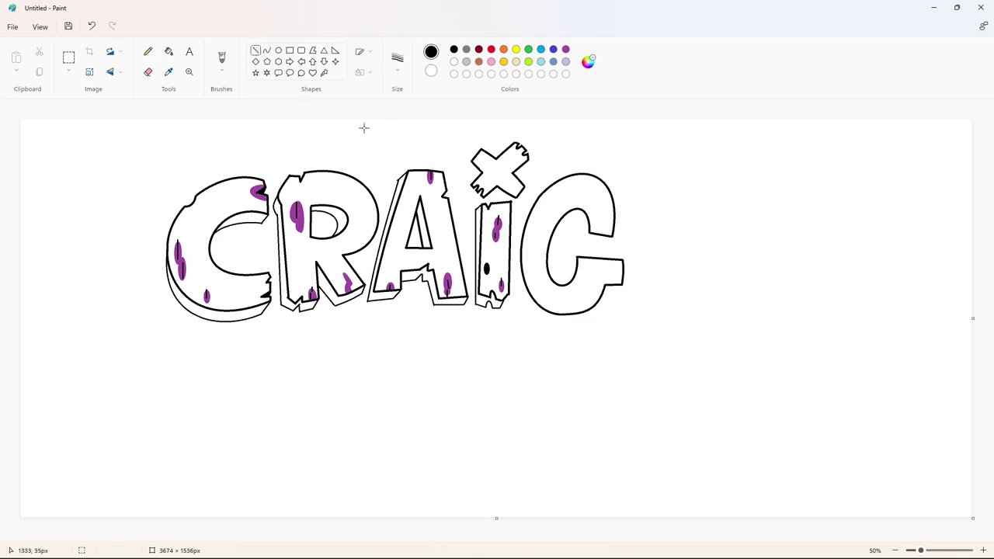
- Draw small purple oval outlines on the G's upper arm edge, left side, bottom and horizontal arm
{"action": "left_click", "coordinate": [267, 51]}
{"action": "left_click", "coordinate": [396, 58]}
{"action": "left_click", "coordinate": [404, 159]}
{"action": "left_click", "coordinate": [565, 49]}
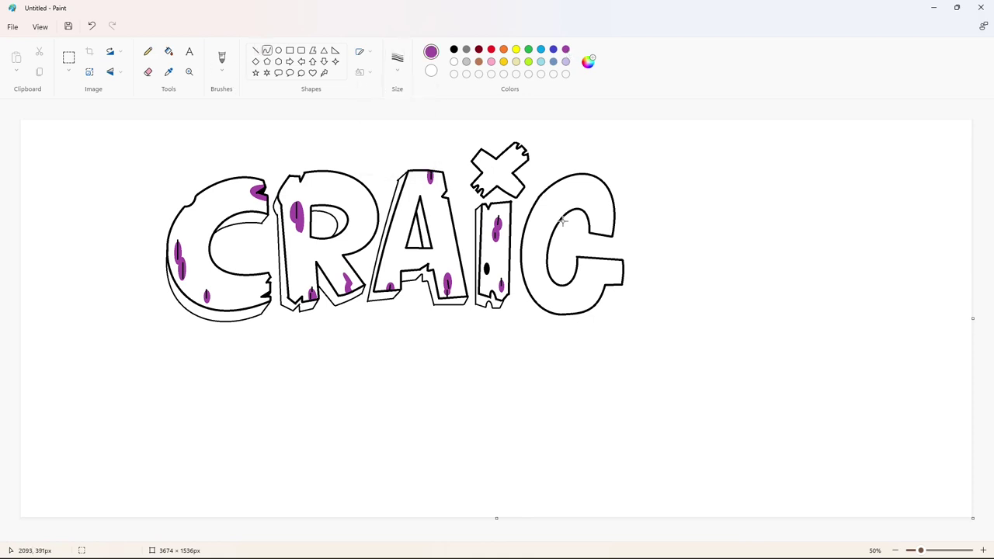
{"action": "left_click", "coordinate": [601, 233]}
{"action": "left_click", "coordinate": [278, 50]}
{"action": "left_click_drag", "start_coordinate": [544, 222], "coordinate": [544, 240]}
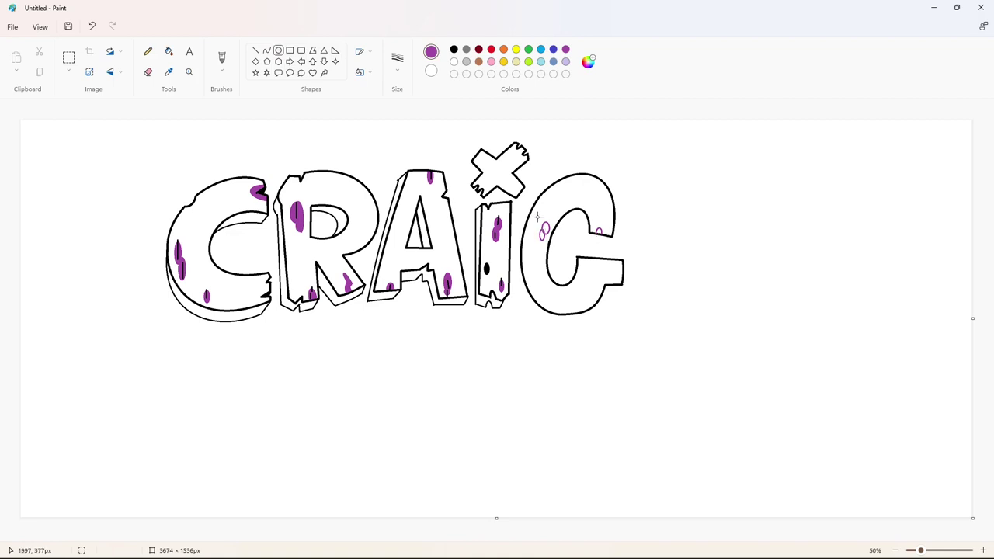
{"action": "left_click_drag", "start_coordinate": [549, 302], "coordinate": [552, 310]}
{"action": "mouse_move", "coordinate": [592, 261]}
{"action": "left_mouse_down"}
{"action": "mouse_move", "coordinate": [599, 278]}
{"action": "mouse_move", "coordinate": [616, 274]}
{"action": "left_mouse_up"}
- Cut curved notches into the G's upper-left edge and arm end, erasing the outline across them and colouring the notch curves black
{"action": "left_click", "coordinate": [267, 50]}
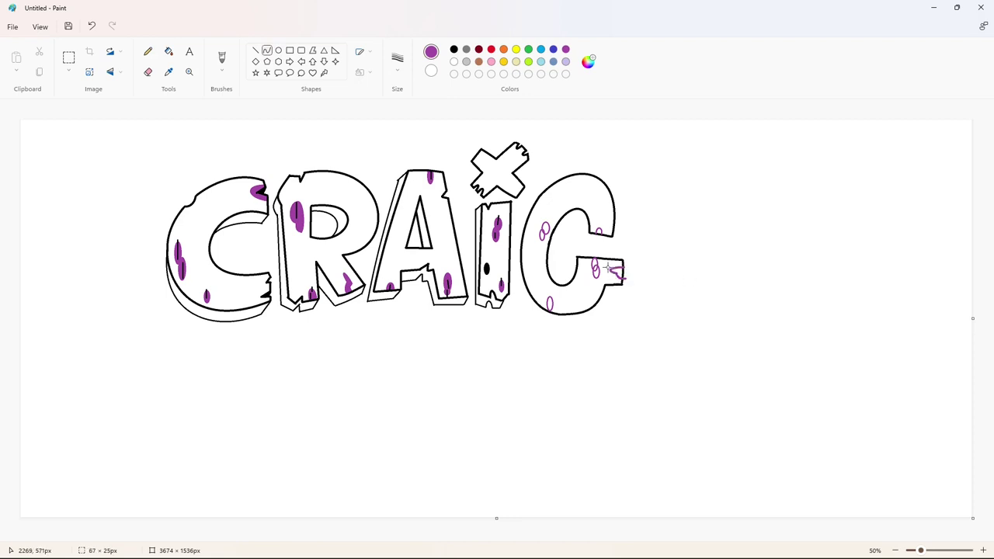
{"action": "left_click_drag", "start_coordinate": [541, 199], "coordinate": [534, 208]}
{"action": "key", "text": "ctrl+plus"}
{"action": "scroll", "coordinate": [757, 523], "scroll_direction": "down", "scroll_amount": 3}
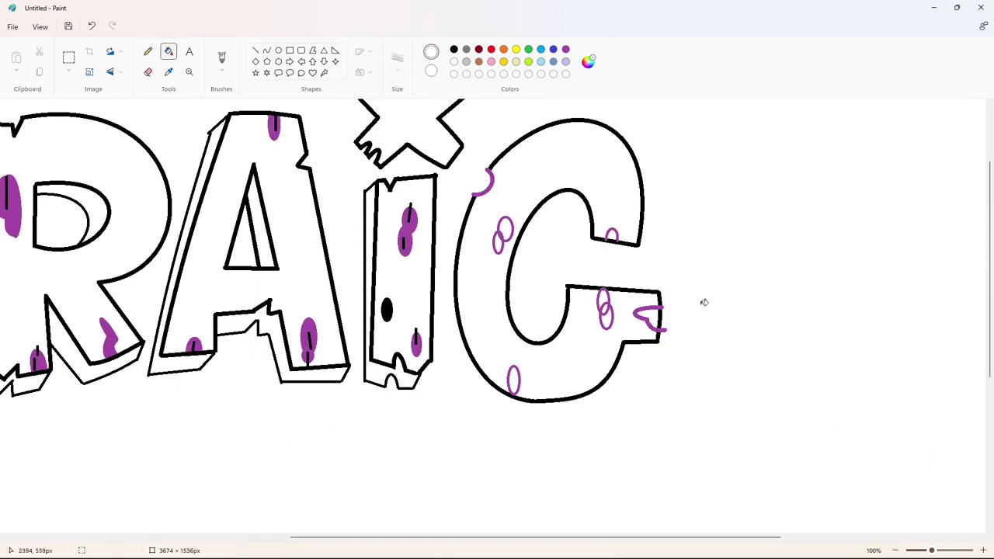
{"action": "left_click", "coordinate": [660, 305]}
{"action": "left_click", "coordinate": [255, 50]}
{"action": "left_click_drag", "start_coordinate": [485, 155], "coordinate": [480, 171]}
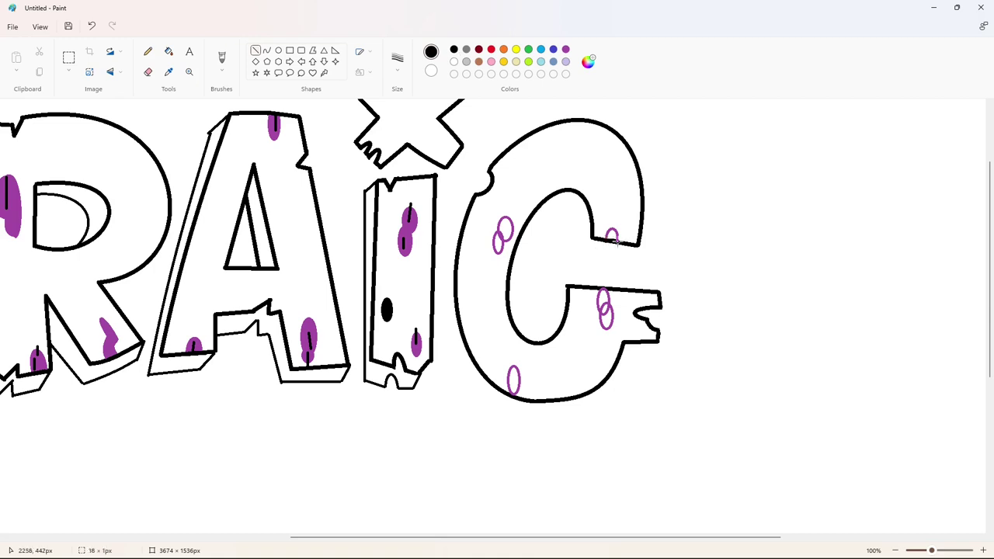
- Fill all the oval spots on the letter G with purple
{"action": "left_click", "coordinate": [169, 51]}
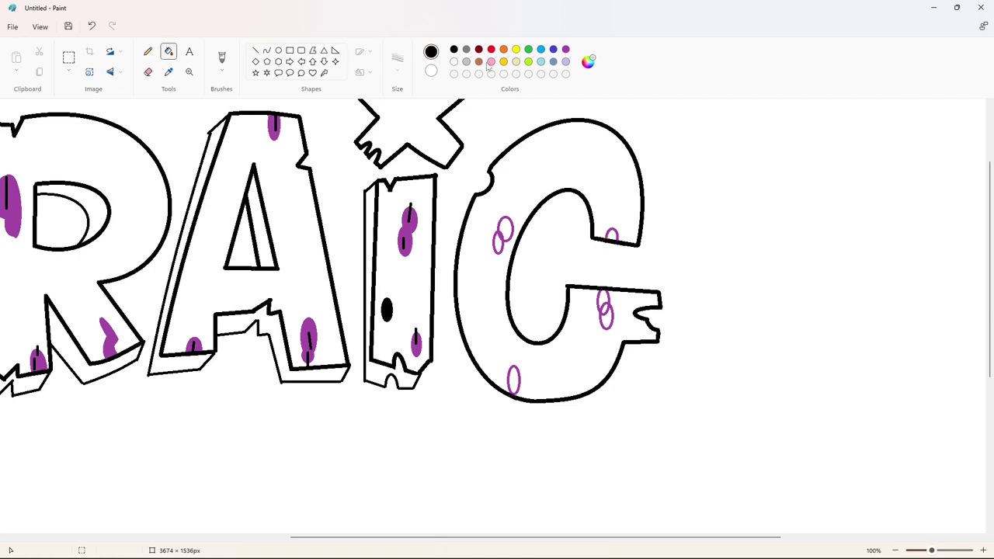
{"action": "left_click", "coordinate": [565, 49]}
{"action": "left_click", "coordinate": [612, 233]}
{"action": "left_click", "coordinate": [603, 300]}
{"action": "left_click", "coordinate": [606, 318]}
{"action": "left_click", "coordinate": [513, 380]}
{"action": "left_click", "coordinate": [504, 229]}
{"action": "left_click", "coordinate": [498, 244]}
- Draw short black crack lines over the G's purple spots
{"action": "left_click", "coordinate": [256, 51]}
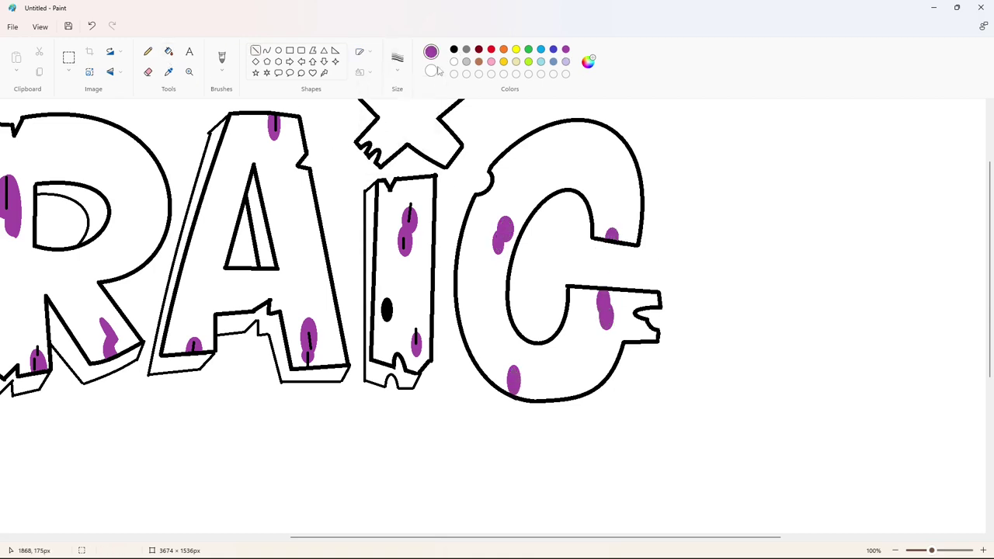
{"action": "left_click", "coordinate": [454, 49]}
{"action": "left_click_drag", "start_coordinate": [613, 227], "coordinate": [613, 239]}
{"action": "left_click_drag", "start_coordinate": [514, 360], "coordinate": [514, 360]}
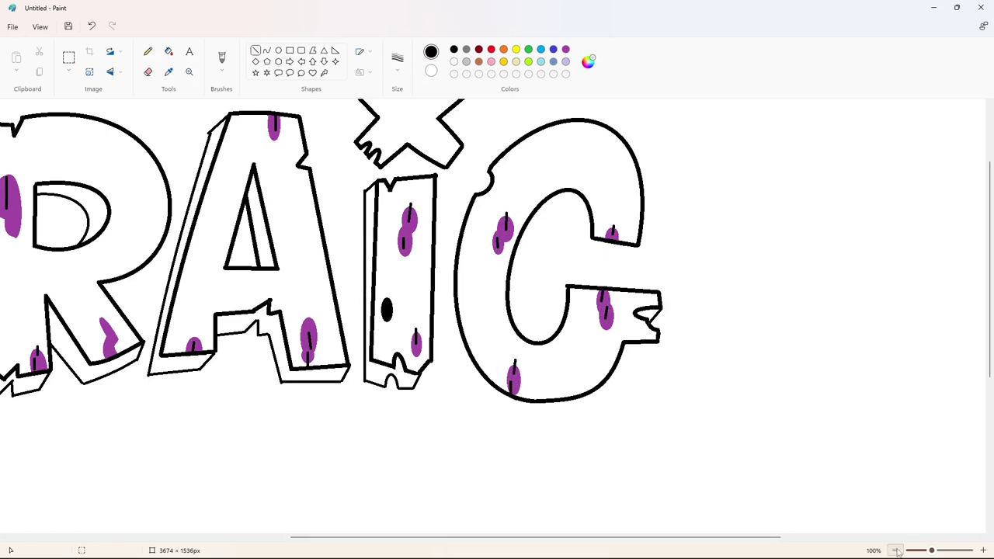
- Draw thin black depth edges inside the G's lower opening, below its horizontal arm and under its lower-right curve
{"action": "key", "text": "ctrl+minus"}
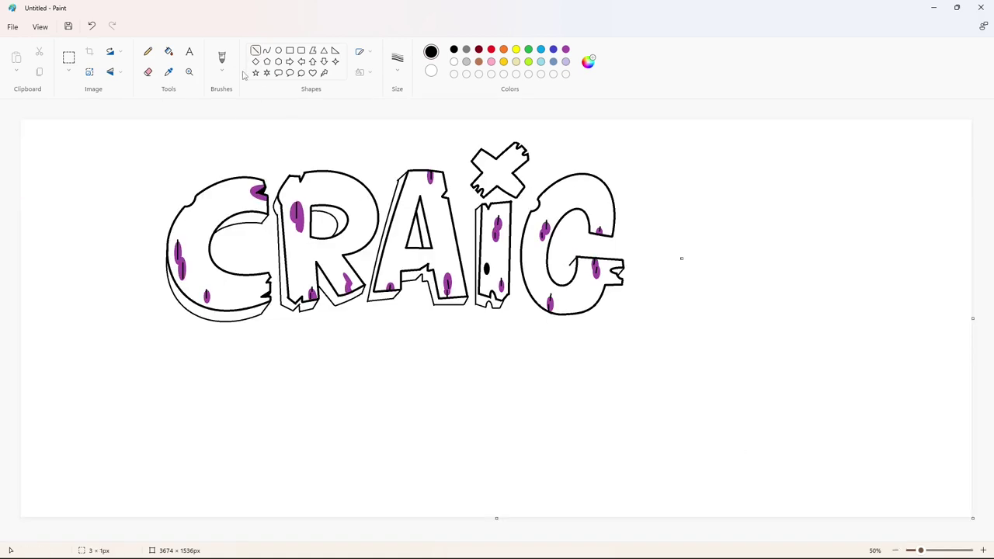
{"action": "left_click", "coordinate": [267, 49]}
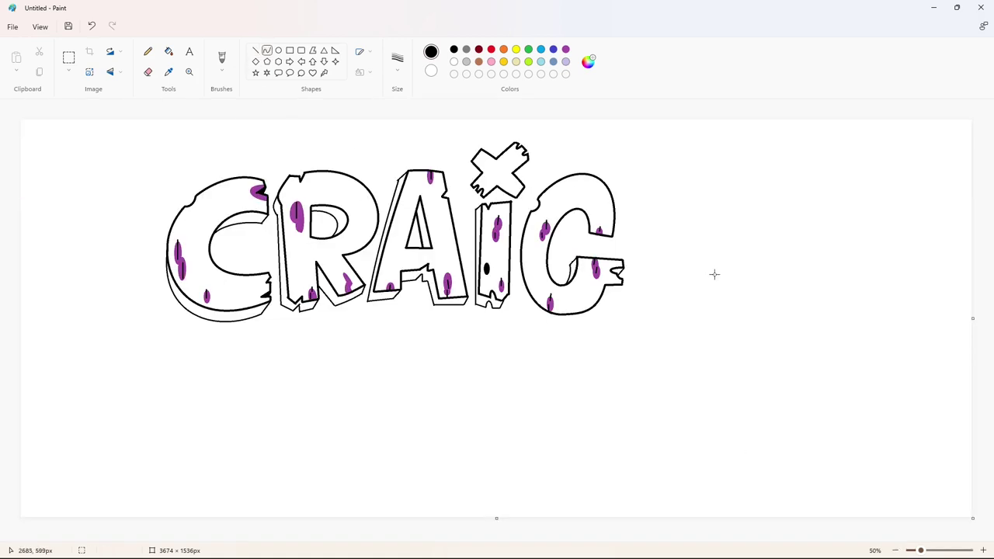
{"action": "left_click_drag", "start_coordinate": [619, 293], "coordinate": [684, 284]}
{"action": "key", "text": "ctrl+z"}
{"action": "mouse_move", "coordinate": [622, 284]}
{"action": "left_mouse_down"}
{"action": "mouse_move", "coordinate": [562, 323]}
{"action": "mouse_move", "coordinate": [617, 326]}
{"action": "left_mouse_up"}
{"action": "left_click", "coordinate": [267, 50]}
{"action": "left_click", "coordinate": [255, 51]}
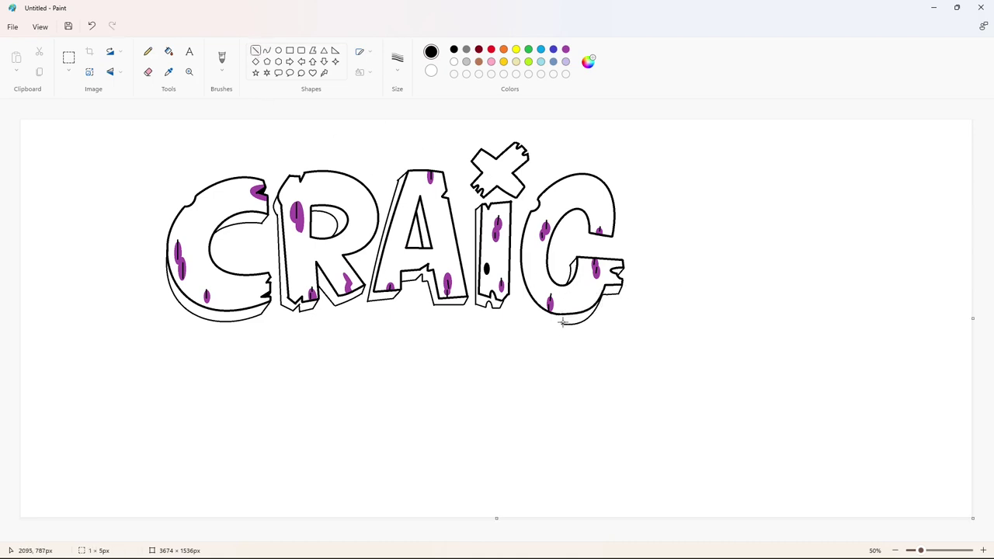
- Extend the G's thin depth outline around its lower-left curve and up its left side
{"action": "mouse_move", "coordinate": [553, 325]}
{"action": "left_mouse_down"}
{"action": "mouse_move", "coordinate": [567, 315]}
{"action": "mouse_move", "coordinate": [524, 208]}
{"action": "left_mouse_up"}
{"action": "left_click", "coordinate": [267, 51]}
{"action": "mouse_move", "coordinate": [536, 265]}
{"action": "left_mouse_down"}
{"action": "mouse_move", "coordinate": [519, 264]}
{"action": "mouse_move", "coordinate": [517, 233]}
{"action": "left_mouse_up"}
{"action": "left_click", "coordinate": [257, 50]}
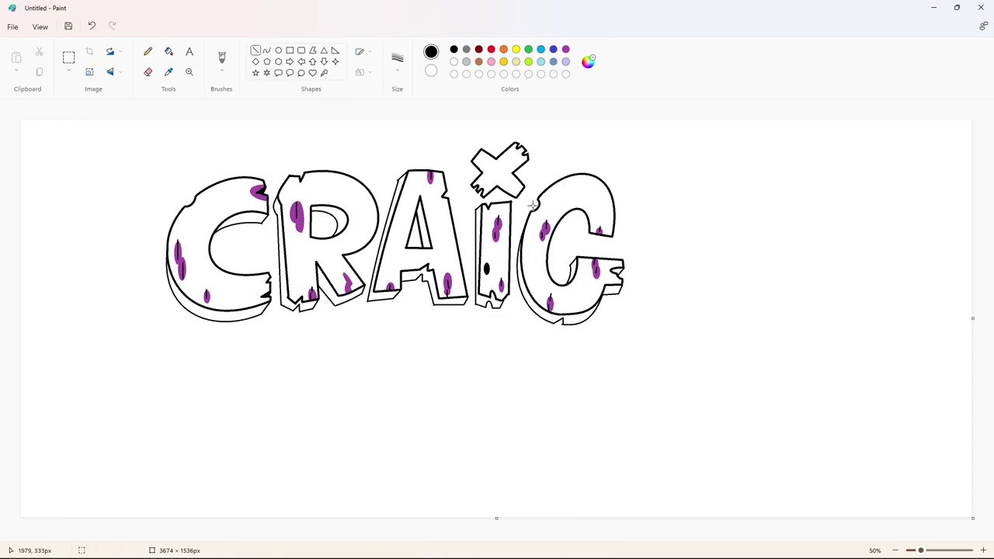
- Draw the thin depth edges at the G's upper-left notch, beneath its upper arm and inside its upper opening
{"action": "left_click_drag", "start_coordinate": [537, 194], "coordinate": [533, 210]}
{"action": "mouse_move", "coordinate": [609, 247]}
{"action": "left_mouse_down"}
{"action": "mouse_move", "coordinate": [614, 235]}
{"action": "mouse_move", "coordinate": [577, 245]}
{"action": "mouse_move", "coordinate": [569, 217]}
{"action": "mouse_move", "coordinate": [575, 227]}
{"action": "left_mouse_up"}
{"action": "left_click", "coordinate": [267, 51]}
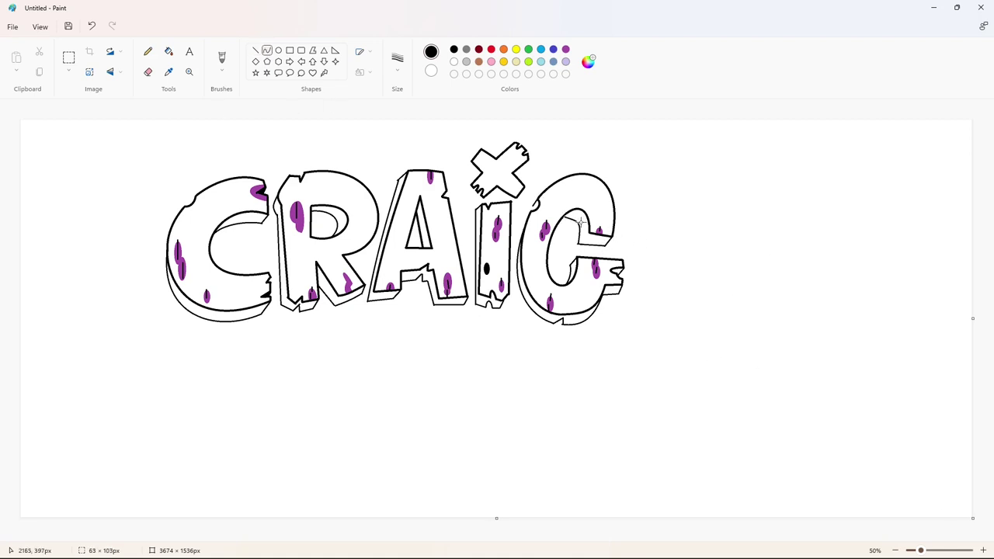
{"action": "left_click", "coordinate": [168, 52]}
{"action": "left_click", "coordinate": [581, 215]}
{"action": "key", "text": "ctrl+z"}
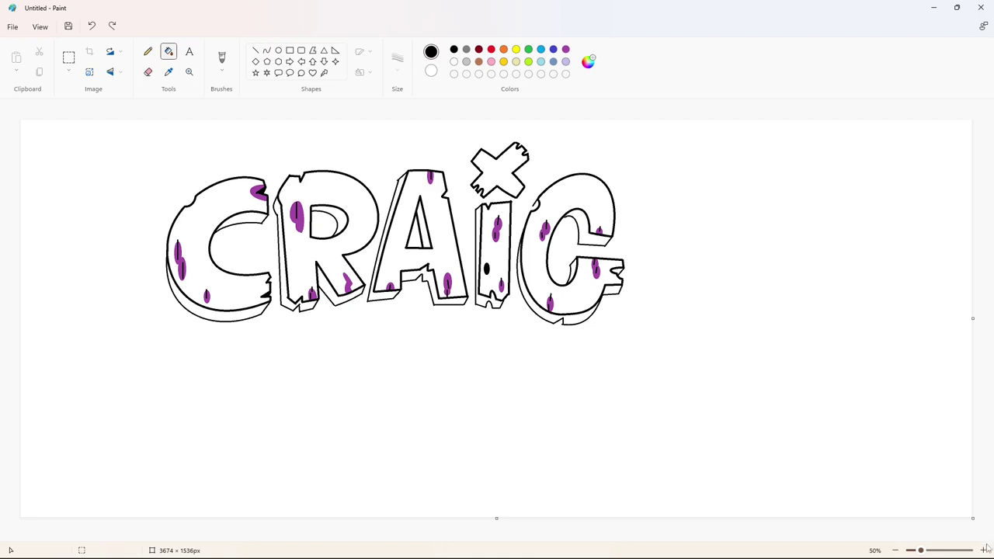
- Draw a short thin black line across the notch at the G's upper-left edge to close its depth outline
{"action": "scroll", "coordinate": [581, 215], "scroll_direction": "up", "scroll_amount": 1}
{"action": "left_click_drag", "start_coordinate": [649, 291], "coordinate": [646, 297]}
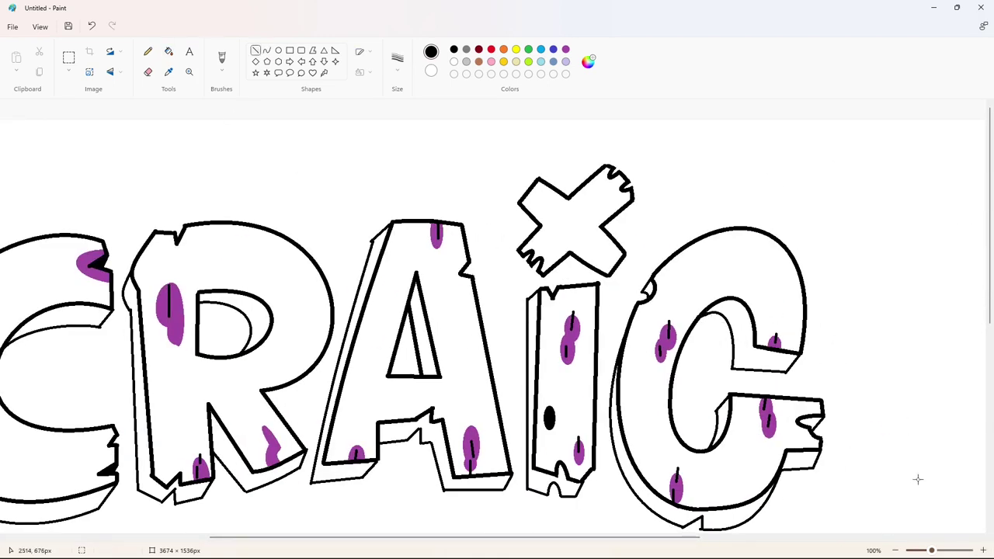
{"action": "scroll", "coordinate": [694, 347], "scroll_direction": "down", "scroll_amount": 1}
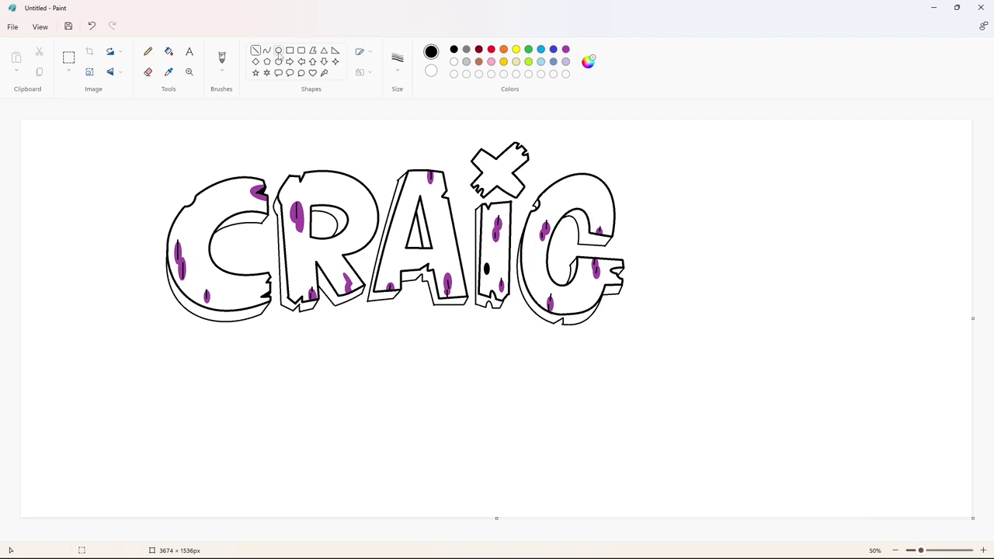
- Draw a small letter O beneath the R from two nested black ellipses, the outer one about 135 × 183 px
{"action": "left_click", "coordinate": [278, 51]}
{"action": "left_click_drag", "start_coordinate": [315, 313], "coordinate": [354, 362]}
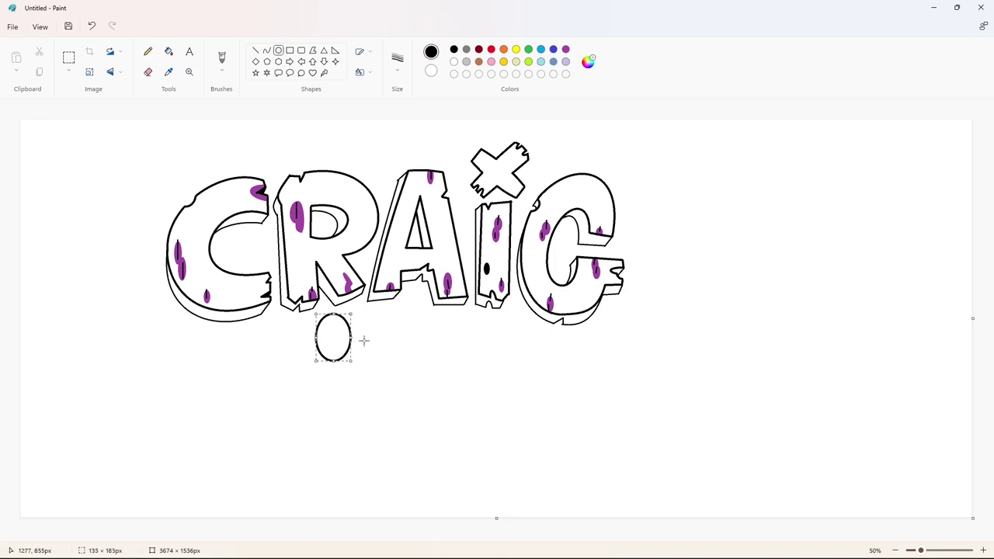
{"action": "left_click_drag", "start_coordinate": [328, 324], "coordinate": [344, 352]}
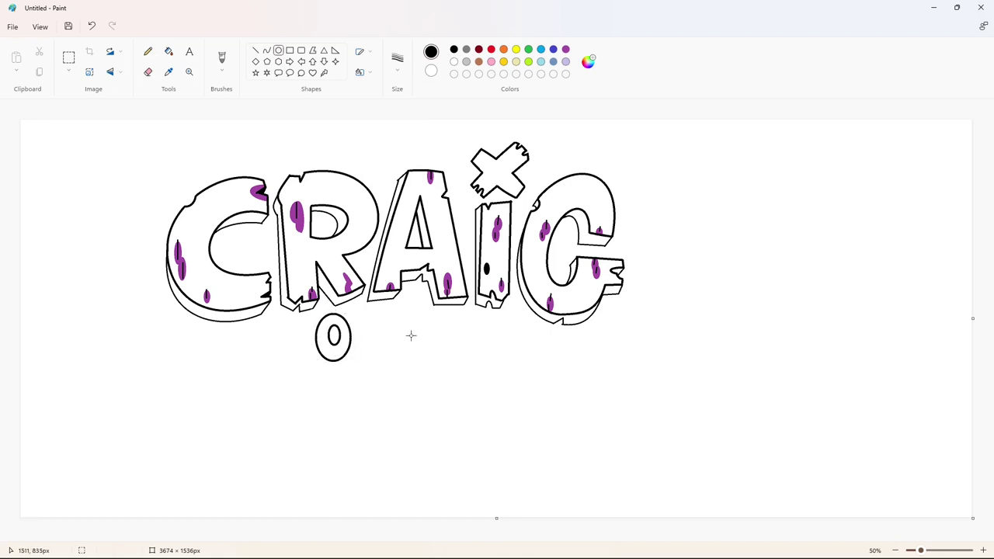
- Add thin depth curves inside the O's hole and around its outer left and lower edge
{"action": "left_click", "coordinate": [267, 51]}
{"action": "left_click_drag", "start_coordinate": [333, 332], "coordinate": [330, 365]}
{"action": "left_click", "coordinate": [340, 359]}
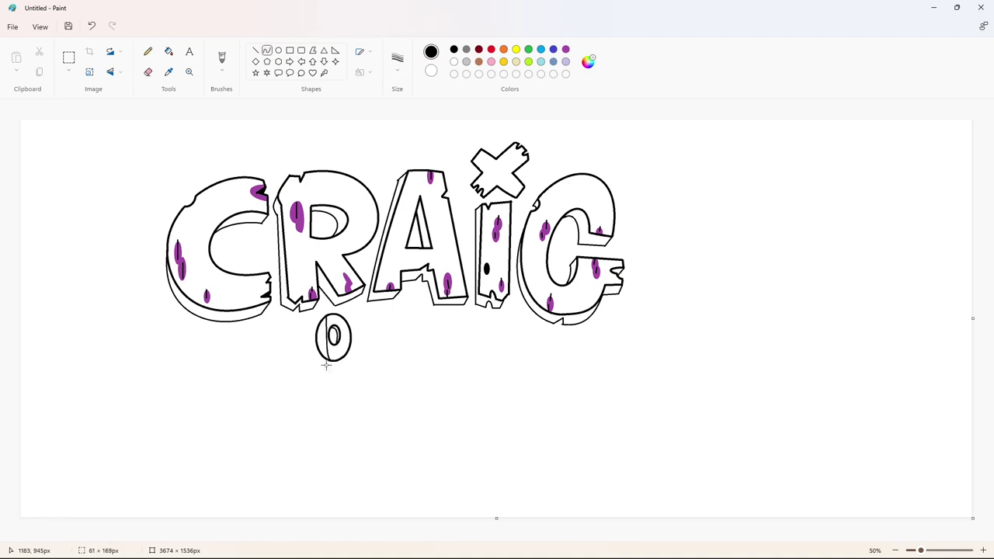
{"action": "key", "text": "ctrl+z"}
{"action": "left_click_drag", "start_coordinate": [334, 315], "coordinate": [327, 368]}
{"action": "left_click", "coordinate": [290, 328]}
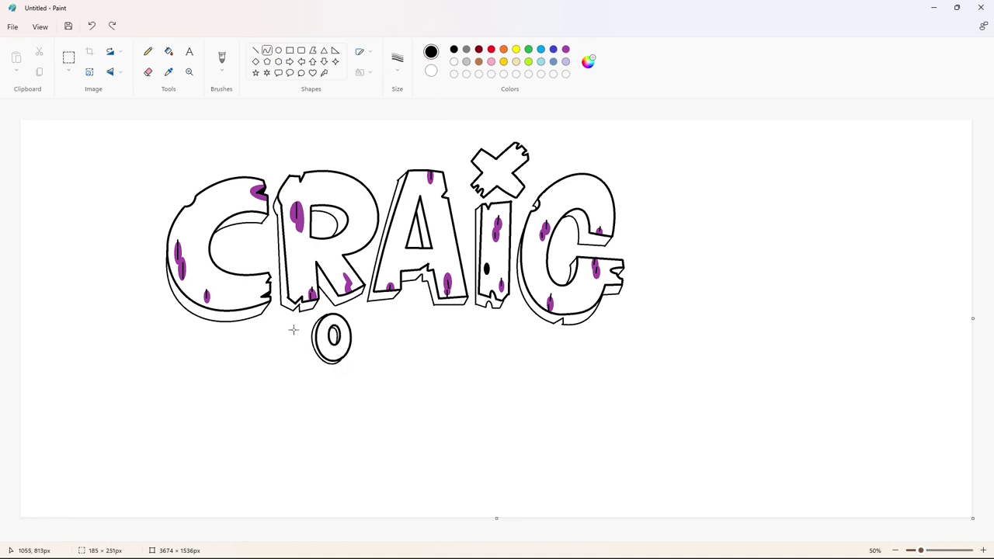
- Draw small purple ovals on both sides of the O's hole and fill them purple
{"action": "left_click", "coordinate": [565, 49]}
{"action": "left_click", "coordinate": [278, 51]}
{"action": "mouse_move", "coordinate": [320, 330]}
{"action": "left_mouse_down"}
{"action": "mouse_move", "coordinate": [327, 343]}
{"action": "mouse_move", "coordinate": [348, 344]}
{"action": "left_mouse_up"}
{"action": "scroll", "coordinate": [409, 342], "scroll_direction": "up", "scroll_amount": 2, "text": "ctrl"}
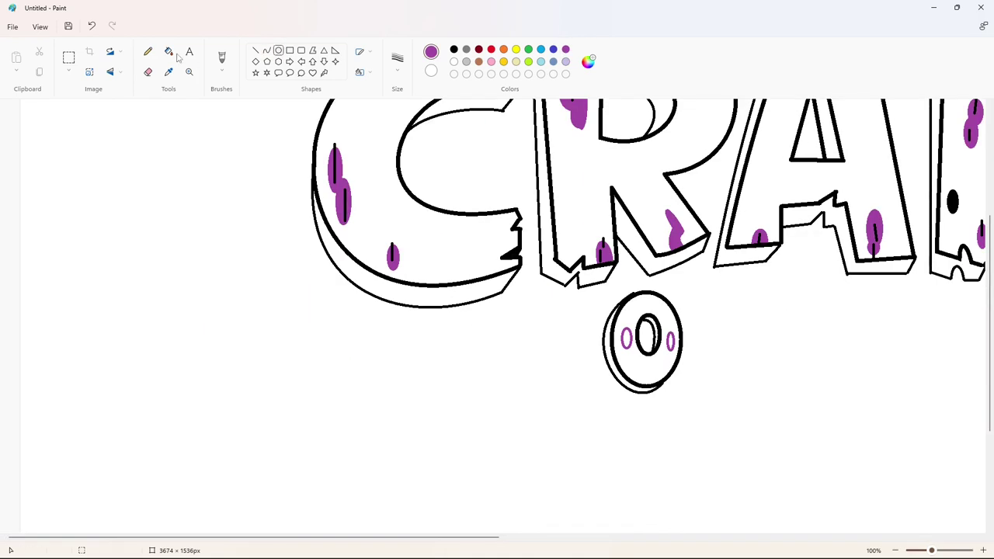
{"action": "left_click", "coordinate": [169, 52]}
{"action": "left_click", "coordinate": [627, 339]}
- Draw short black crack lines over the O's left spot and at its upper-right edge
{"action": "left_click", "coordinate": [255, 51]}
{"action": "left_click", "coordinate": [454, 49]}
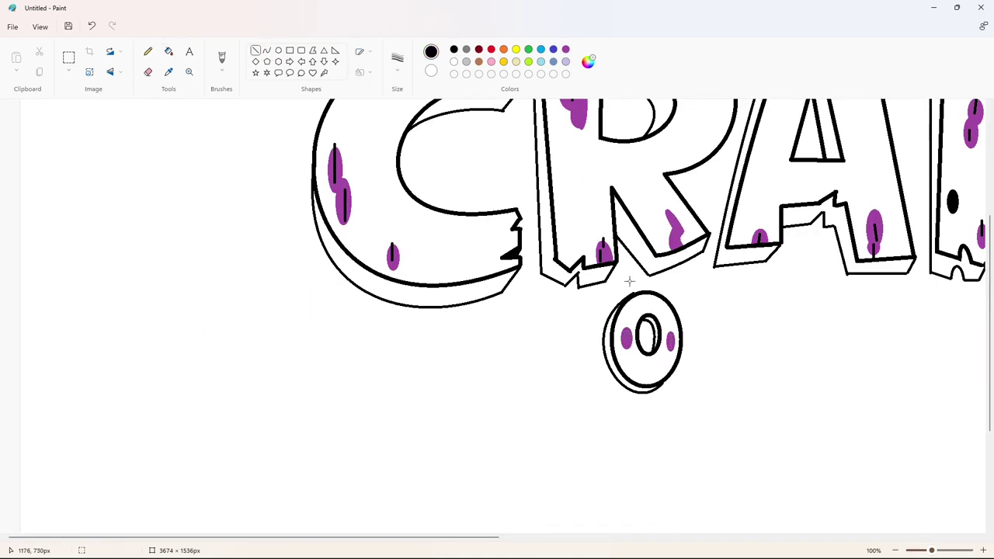
{"action": "left_click_drag", "start_coordinate": [671, 312], "coordinate": [668, 306]}
{"action": "scroll", "coordinate": [745, 355], "scroll_direction": "down", "scroll_amount": 2, "text": "ctrl"}
- Draw a small black block-letter F outline beside the O, about 113 × 193 px
{"action": "left_click", "coordinate": [312, 51]}
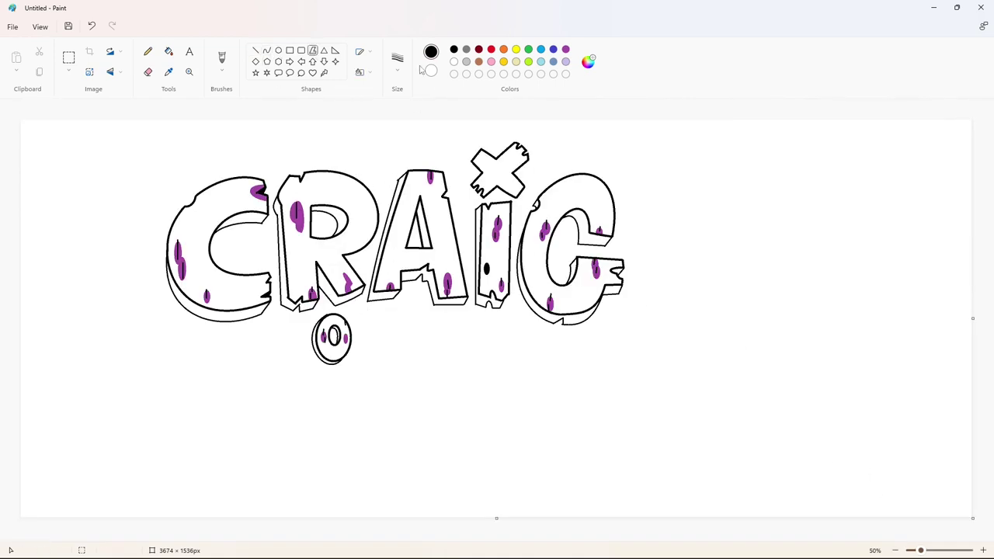
{"action": "left_click_drag", "start_coordinate": [358, 312], "coordinate": [358, 357]}
{"action": "key", "text": "ctrl+z"}
{"action": "left_click_drag", "start_coordinate": [357, 311], "coordinate": [358, 358]}
{"action": "left_click", "coordinate": [371, 358]}
{"action": "left_click", "coordinate": [370, 340]}
{"action": "left_click", "coordinate": [386, 309]}
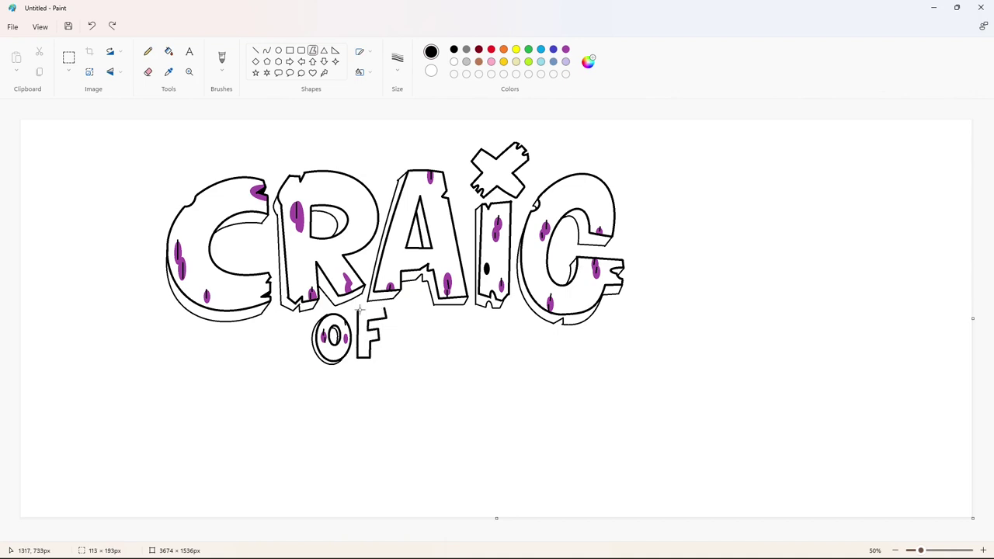
{"action": "left_click", "coordinate": [358, 310]}
- Draw thin depth lines along the F's left side, beneath its stem and under its upper arm
{"action": "left_click", "coordinate": [256, 50]}
{"action": "left_click", "coordinate": [397, 62]}
{"action": "left_click", "coordinate": [359, 310]}
{"action": "mouse_move", "coordinate": [351, 314]}
{"action": "left_mouse_down"}
{"action": "mouse_move", "coordinate": [352, 362]}
{"action": "mouse_move", "coordinate": [368, 362]}
{"action": "left_mouse_up"}
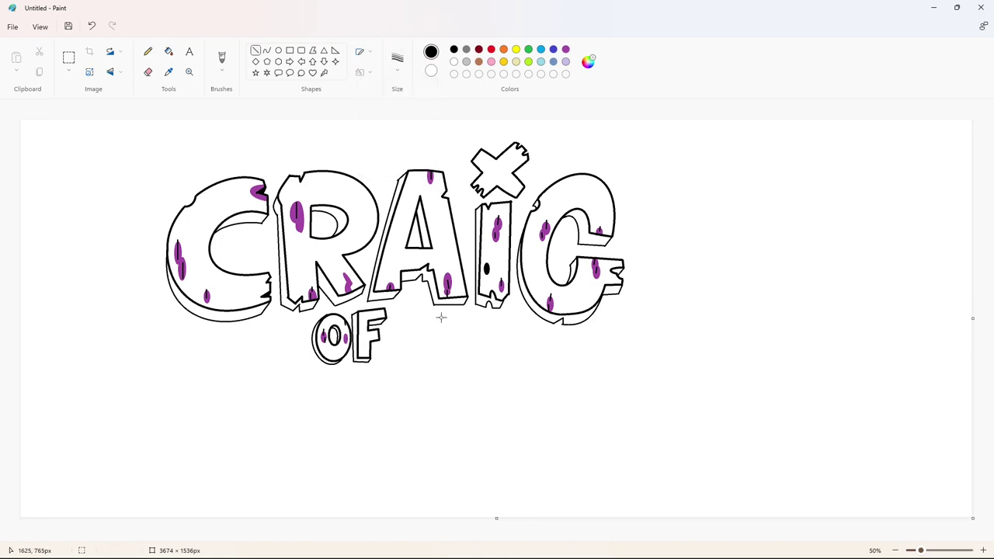
- Draw an arched chip at the bottom of the F's stem and erase the base line across it with white
{"action": "left_click", "coordinate": [983, 550]}
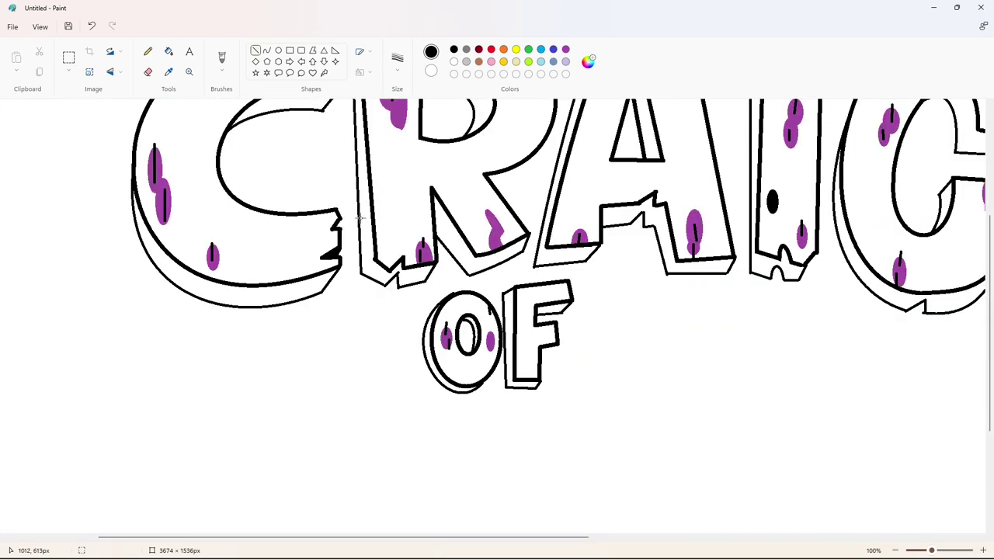
{"action": "left_click", "coordinate": [266, 50]}
{"action": "left_click", "coordinate": [566, 49]}
{"action": "left_click", "coordinate": [169, 51]}
{"action": "left_click", "coordinate": [453, 49]}
{"action": "left_click", "coordinate": [531, 374]}
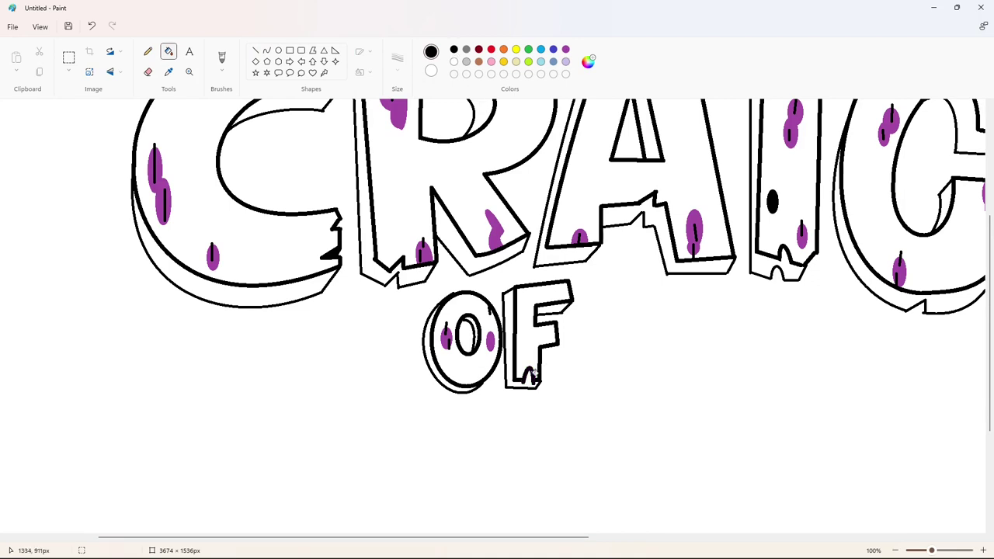
{"action": "left_click", "coordinate": [255, 50]}
{"action": "left_click", "coordinate": [454, 62]}
{"action": "left_click_drag", "start_coordinate": [523, 382], "coordinate": [531, 383]}
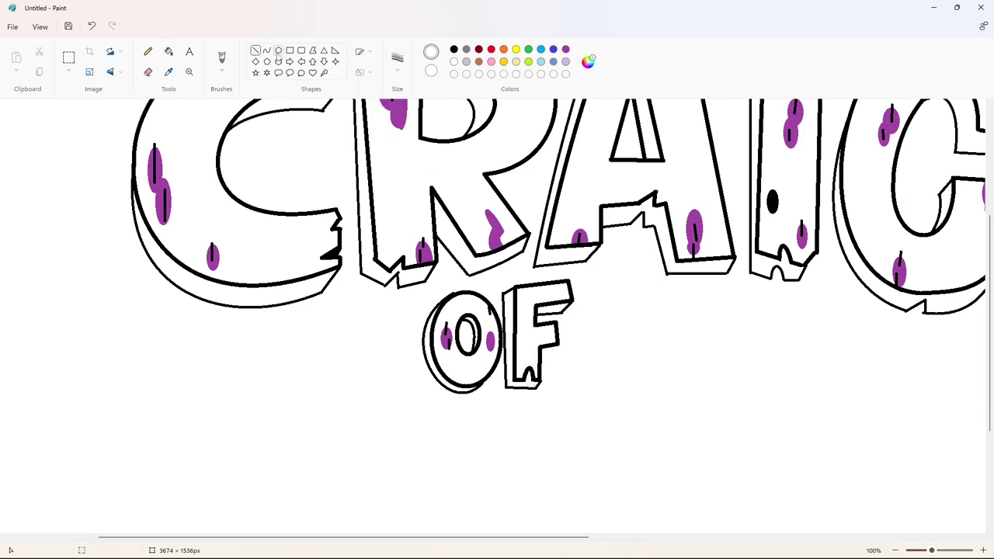
- Add a purple spot above the F's chip and short black cracks on its stem, top edge and middle arm
{"action": "left_click", "coordinate": [267, 51]}
{"action": "left_click", "coordinate": [565, 48]}
{"action": "mouse_move", "coordinate": [520, 380]}
{"action": "left_mouse_down"}
{"action": "mouse_move", "coordinate": [530, 379]}
{"action": "mouse_move", "coordinate": [524, 359]}
{"action": "left_mouse_up"}
{"action": "left_click", "coordinate": [256, 50]}
{"action": "left_click", "coordinate": [454, 49]}
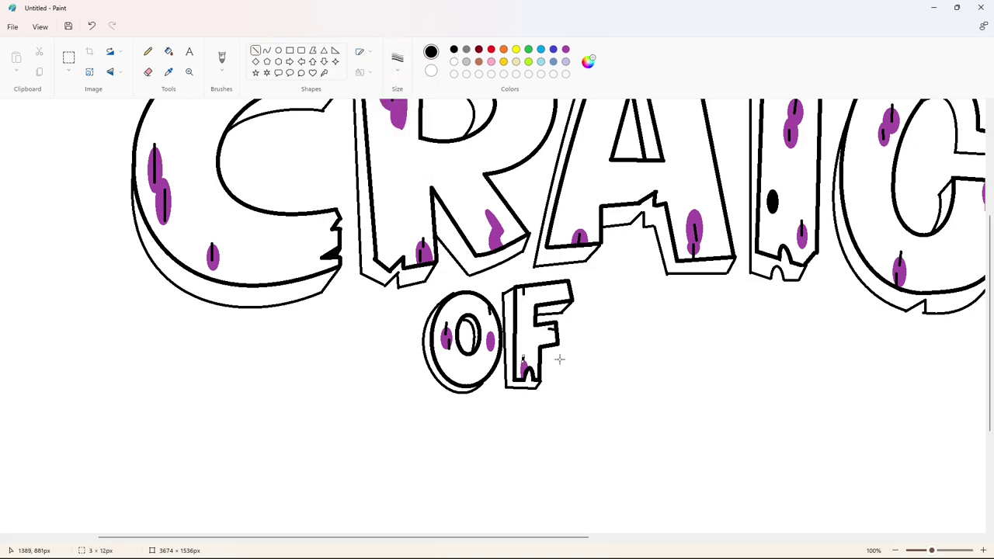
- Fill the F's depth side and base black, then reopen the chip through its lower edge with white
{"action": "left_click", "coordinate": [168, 51]}
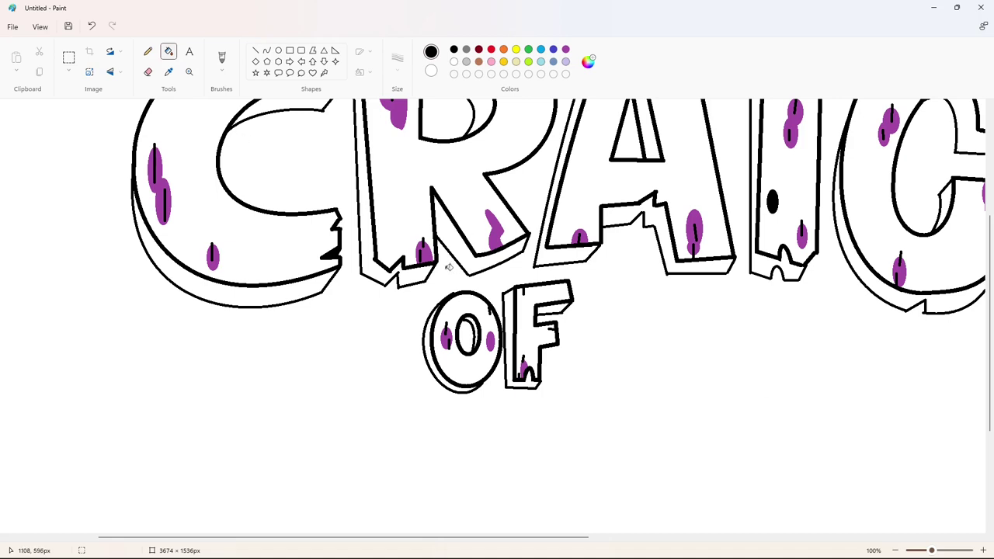
{"action": "left_click", "coordinate": [509, 342]}
{"action": "left_click", "coordinate": [256, 49]}
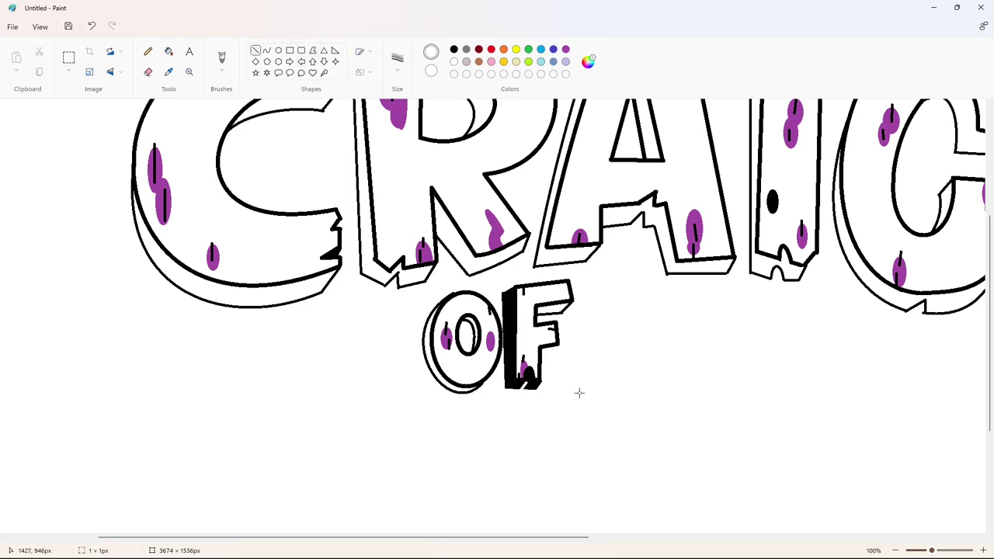
- Fill the depth areas of the large C, R, A and i with solid black
{"action": "left_click", "coordinate": [168, 51]}
{"action": "left_click", "coordinate": [453, 49]}
{"action": "left_click", "coordinate": [233, 295]}
{"action": "scroll", "coordinate": [406, 295], "scroll_direction": "down", "scroll_amount": 3}
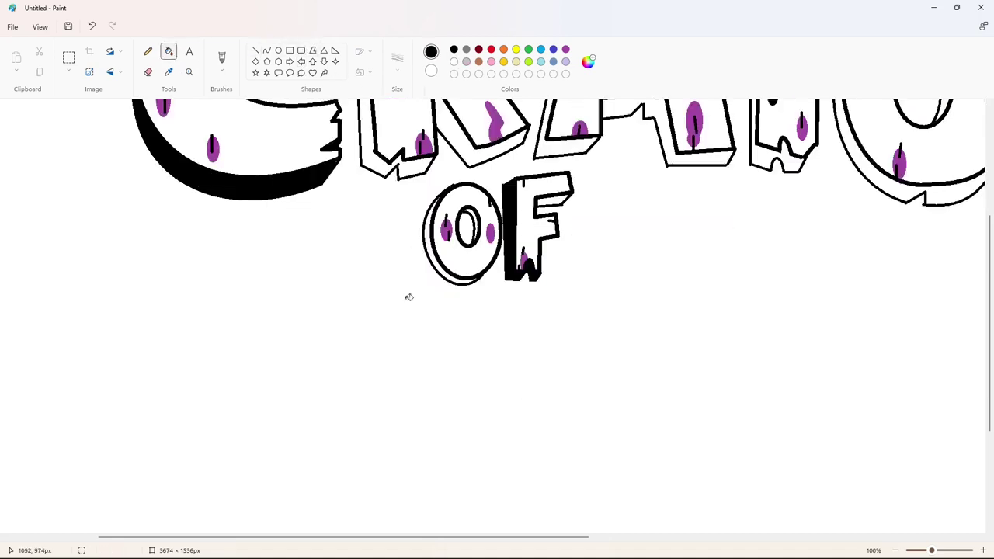
{"action": "scroll", "coordinate": [477, 204], "scroll_direction": "up", "scroll_amount": 5}
{"action": "left_click", "coordinate": [466, 214]}
{"action": "left_click", "coordinate": [497, 365]}
{"action": "left_click", "coordinate": [563, 310]}
{"action": "left_click", "coordinate": [762, 370]}
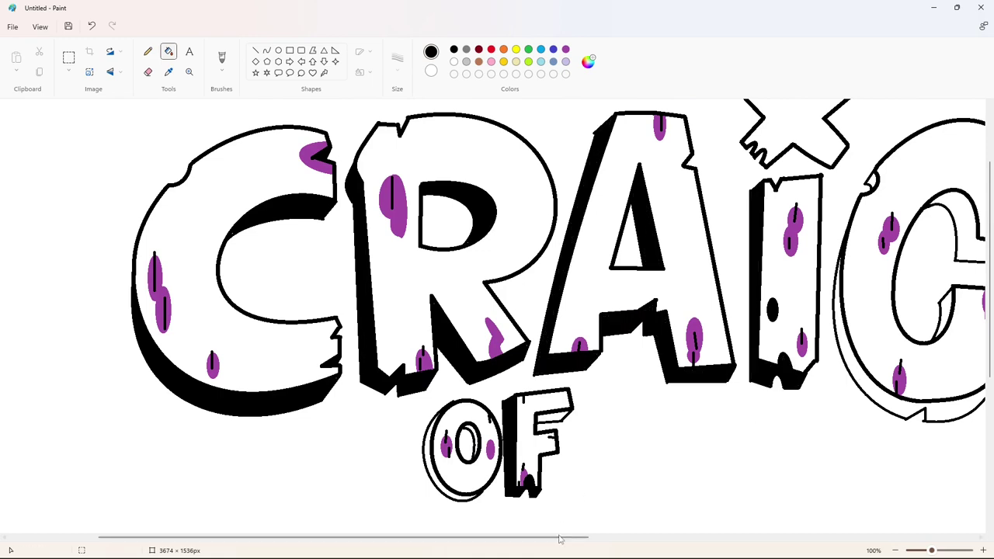
- Fill the depth areas of the large G and the small O with solid black
{"action": "left_click_drag", "start_coordinate": [342, 537], "coordinate": [455, 538]}
{"action": "left_click", "coordinate": [621, 349]}
{"action": "left_click", "coordinate": [796, 351]}
{"action": "left_click", "coordinate": [746, 228]}
{"action": "scroll", "coordinate": [676, 351], "scroll_direction": "down", "scroll_amount": 3}
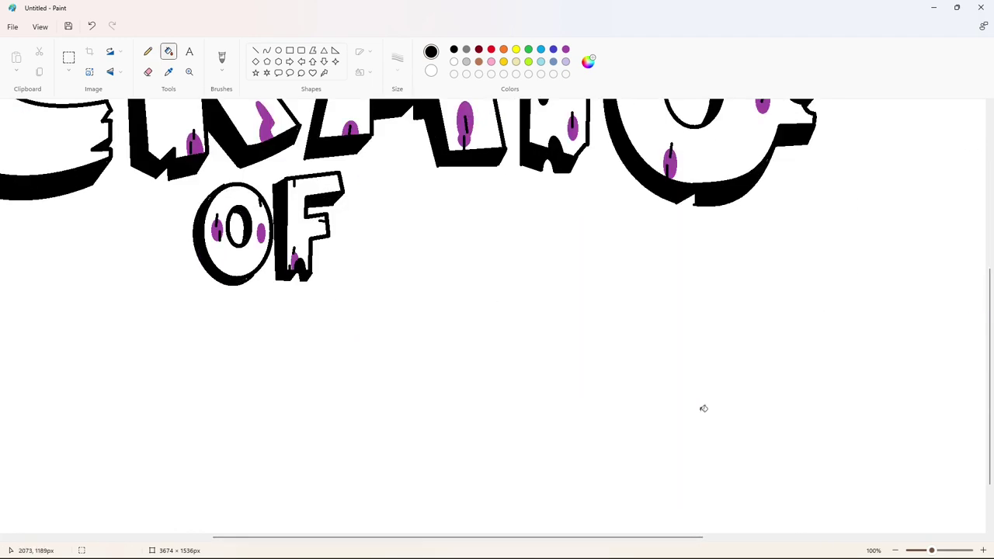
- Draw a small slanted dash shape after the F and fill it black
{"action": "scroll", "coordinate": [789, 396], "scroll_direction": "down", "scroll_amount": 2}
{"action": "left_click", "coordinate": [313, 49]}
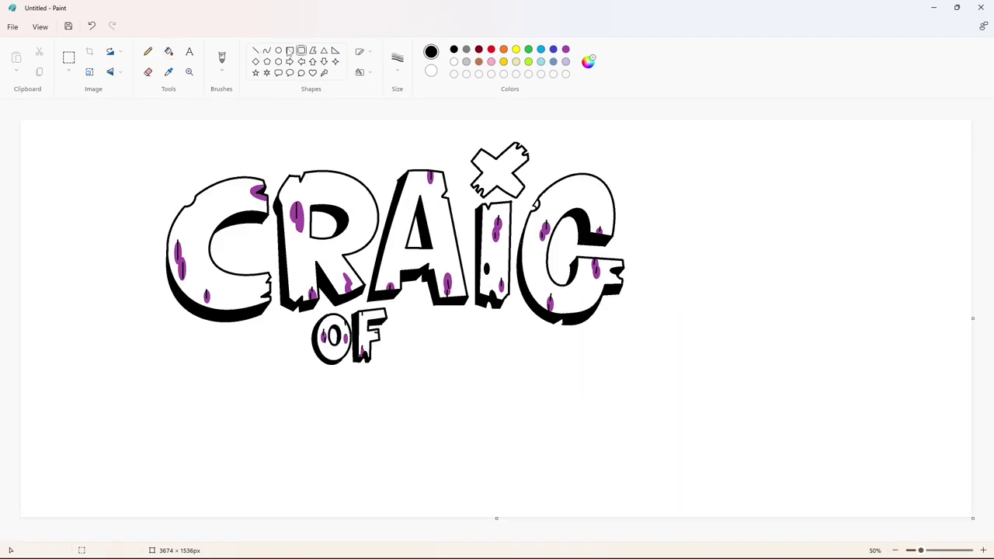
{"action": "left_click", "coordinate": [397, 58]}
{"action": "left_click", "coordinate": [406, 132]}
{"action": "left_click", "coordinate": [382, 357]}
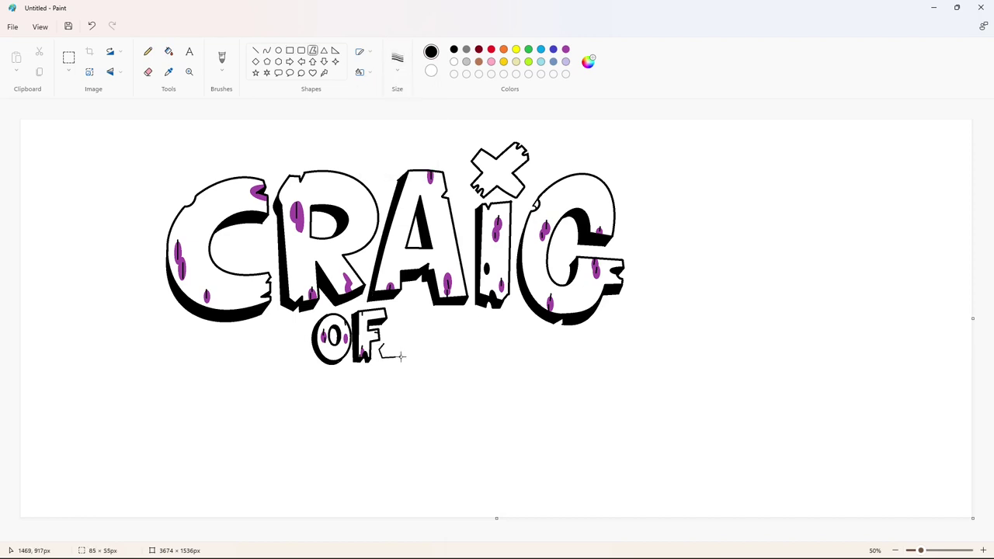
{"action": "left_click", "coordinate": [405, 357]}
{"action": "left_click", "coordinate": [406, 342]}
{"action": "left_click", "coordinate": [169, 51]}
{"action": "left_click", "coordinate": [393, 350]}
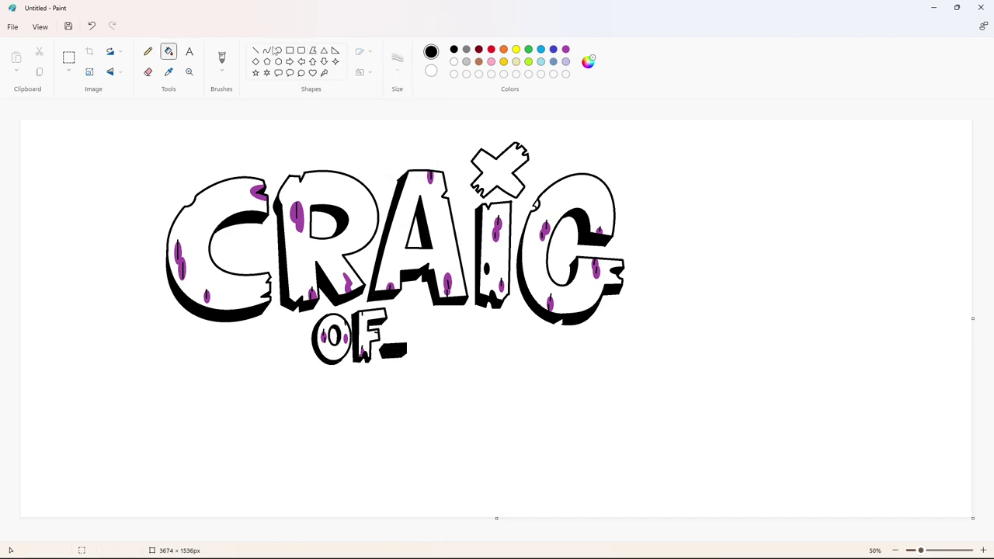
{"action": "left_click", "coordinate": [267, 50]}
{"action": "left_click", "coordinate": [553, 49]}
{"action": "left_click", "coordinate": [397, 58]}
{"action": "left_click", "coordinate": [406, 135]}
{"action": "left_click_drag", "start_coordinate": [536, 163], "coordinate": [650, 222]}
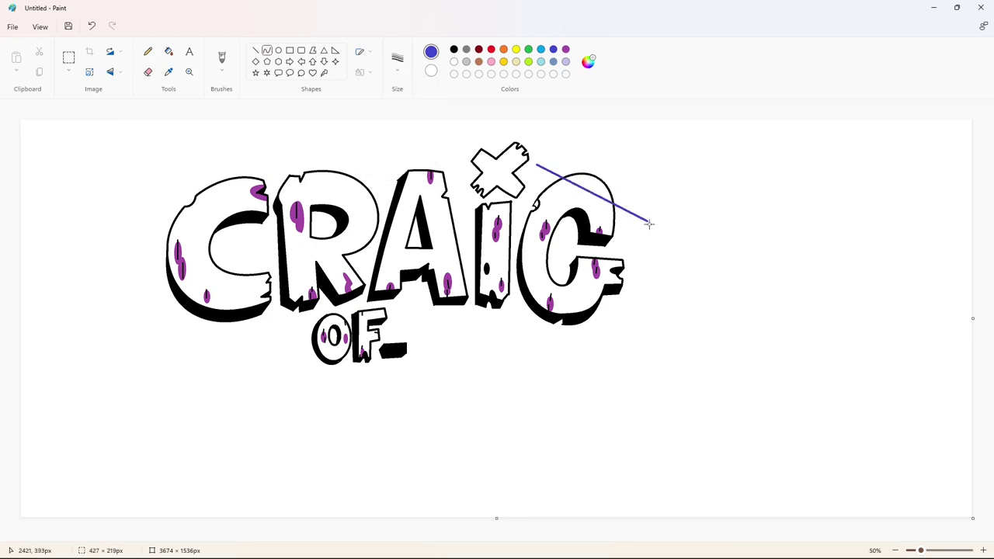
{"action": "left_click_drag", "start_coordinate": [592, 193], "coordinate": [630, 171]}
{"action": "left_click_drag", "start_coordinate": [649, 227], "coordinate": [522, 334]}
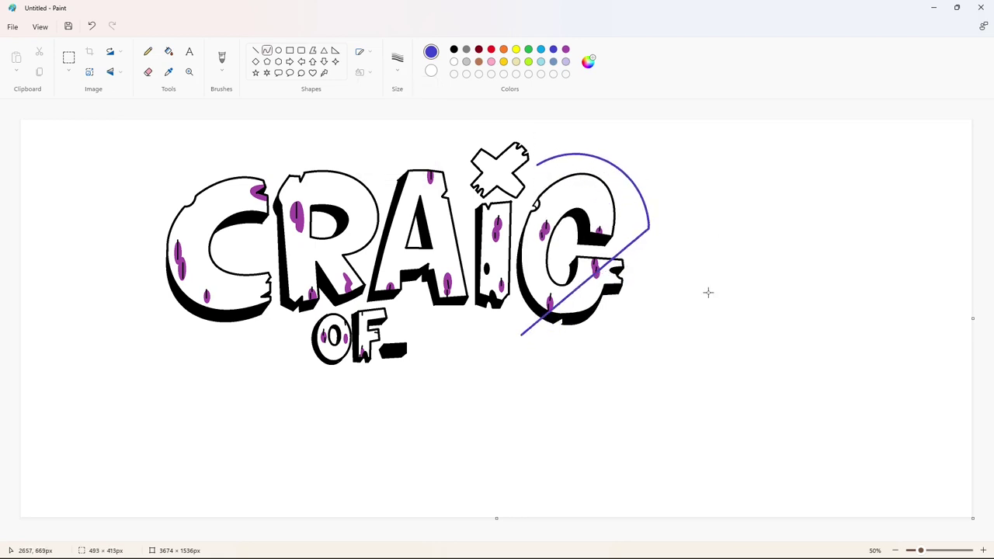
{"action": "key", "text": "ctrl+z"}
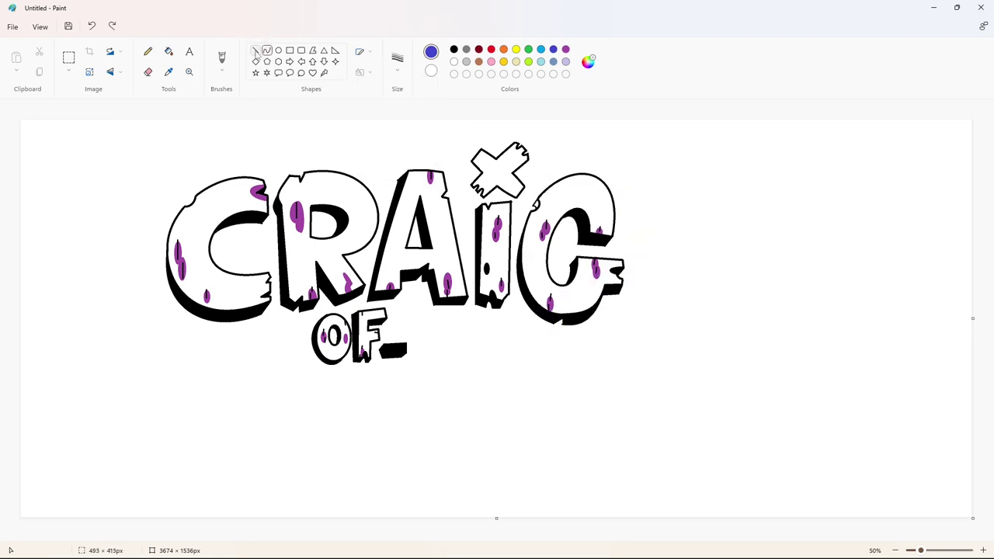
- Draw a joined black block-letter TH outline after the dash, about 307 × 199 px, with small chips on the H
{"action": "left_click", "coordinate": [313, 50]}
{"action": "left_click", "coordinate": [454, 49]}
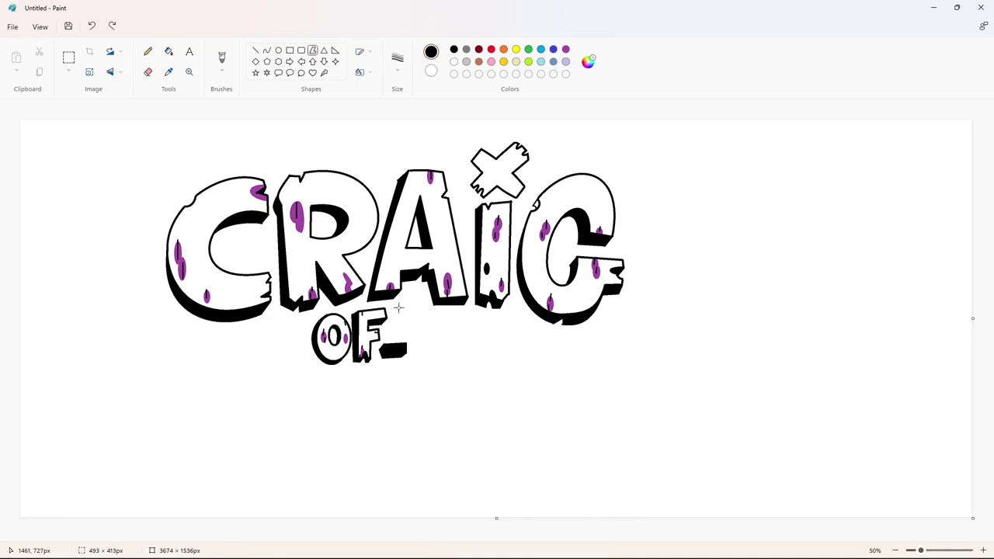
{"action": "left_click_drag", "start_coordinate": [399, 308], "coordinate": [399, 319]}
{"action": "left_click", "coordinate": [415, 359]}
{"action": "left_click", "coordinate": [426, 359]}
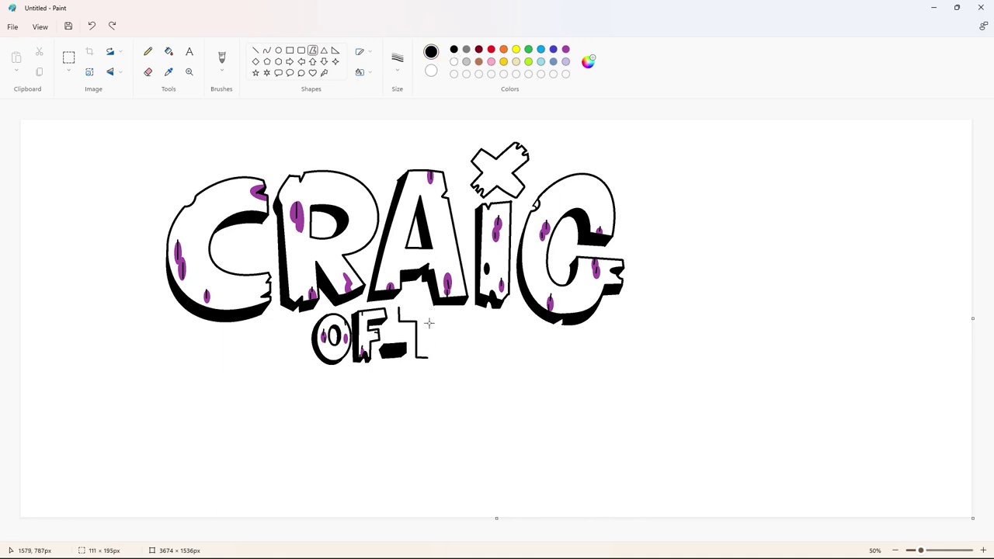
{"action": "left_click", "coordinate": [427, 320]}
{"action": "left_click", "coordinate": [441, 320]}
{"action": "left_click", "coordinate": [442, 358]}
{"action": "left_click", "coordinate": [466, 343]}
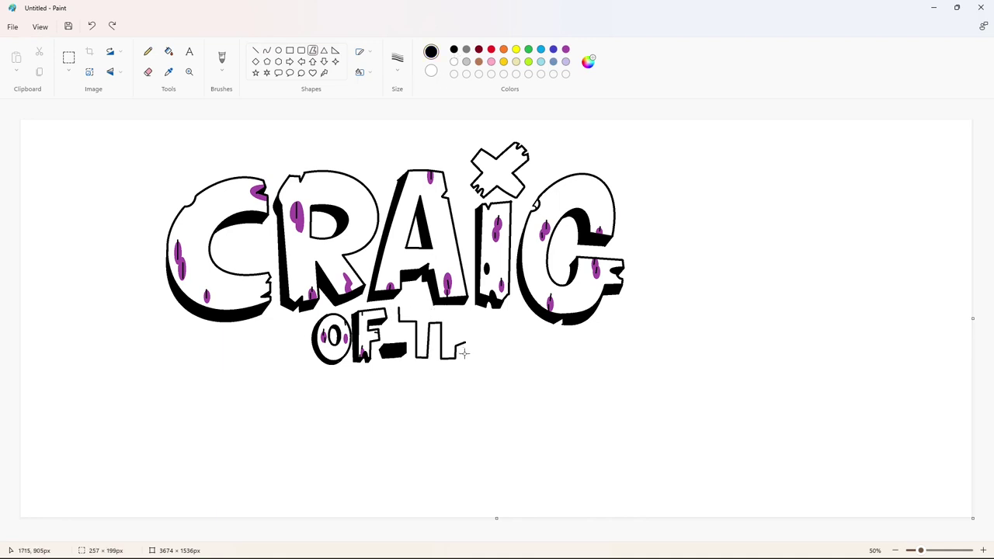
{"action": "left_click", "coordinate": [477, 356]}
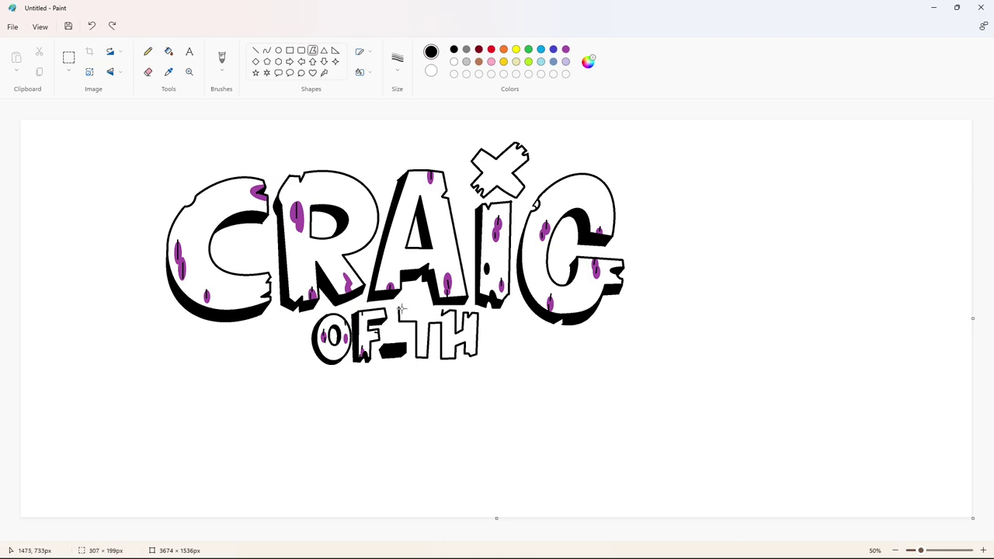
{"action": "left_click", "coordinate": [401, 308]}
- Draw thin depth lines along the left and lower edges of the T and H
{"action": "left_click", "coordinate": [256, 50]}
{"action": "left_click", "coordinate": [396, 58]}
{"action": "left_click", "coordinate": [410, 317]}
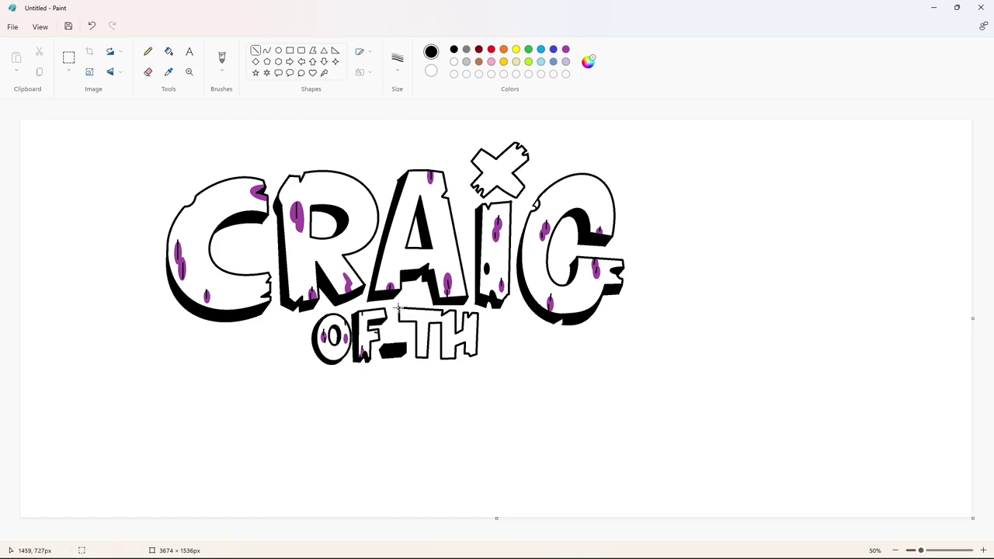
{"action": "left_click_drag", "start_coordinate": [393, 327], "coordinate": [412, 362]}
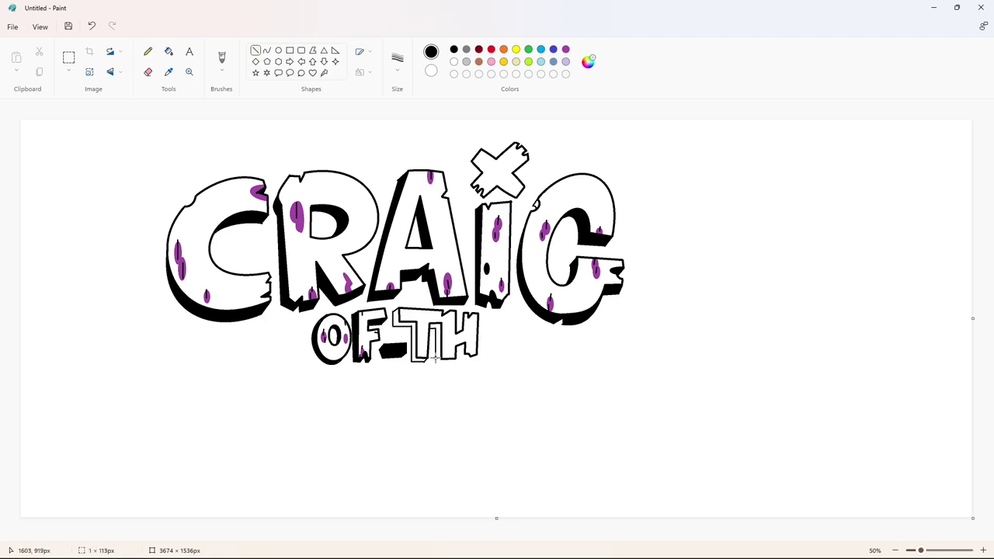
{"action": "left_click_drag", "start_coordinate": [436, 362], "coordinate": [461, 362]}
{"action": "left_click_drag", "start_coordinate": [464, 311], "coordinate": [453, 351]}
- Draw a small upright purple oval on the H's near stem and fill it with solid purple
{"action": "left_click", "coordinate": [278, 49]}
{"action": "left_click", "coordinate": [566, 49]}
{"action": "left_click", "coordinate": [529, 347]}
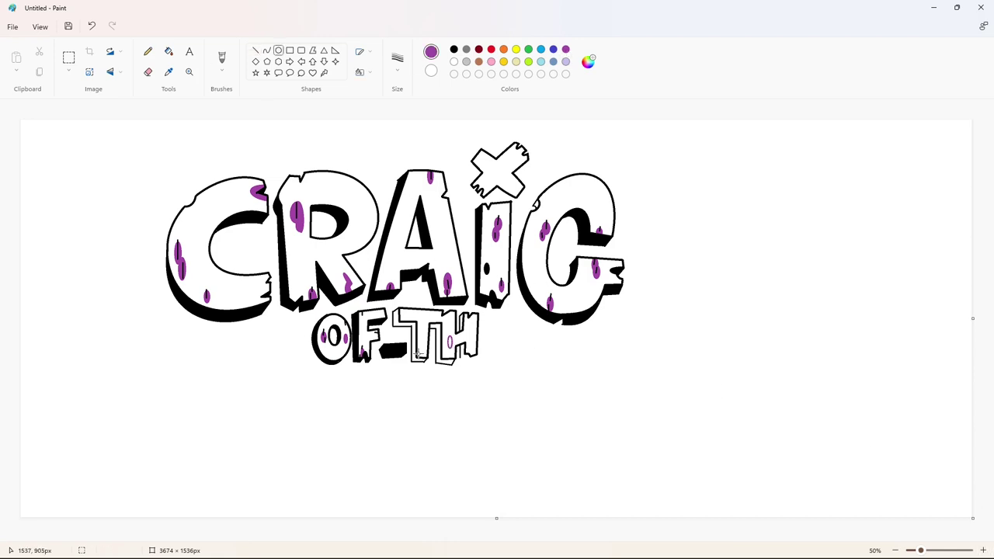
{"action": "scroll", "coordinate": [856, 470], "scroll_direction": "up", "scroll_amount": 2, "text": "ctrl"}
{"action": "scroll", "coordinate": [646, 484], "scroll_direction": "right", "scroll_amount": 4}
{"action": "scroll", "coordinate": [646, 484], "scroll_direction": "down", "scroll_amount": 4}
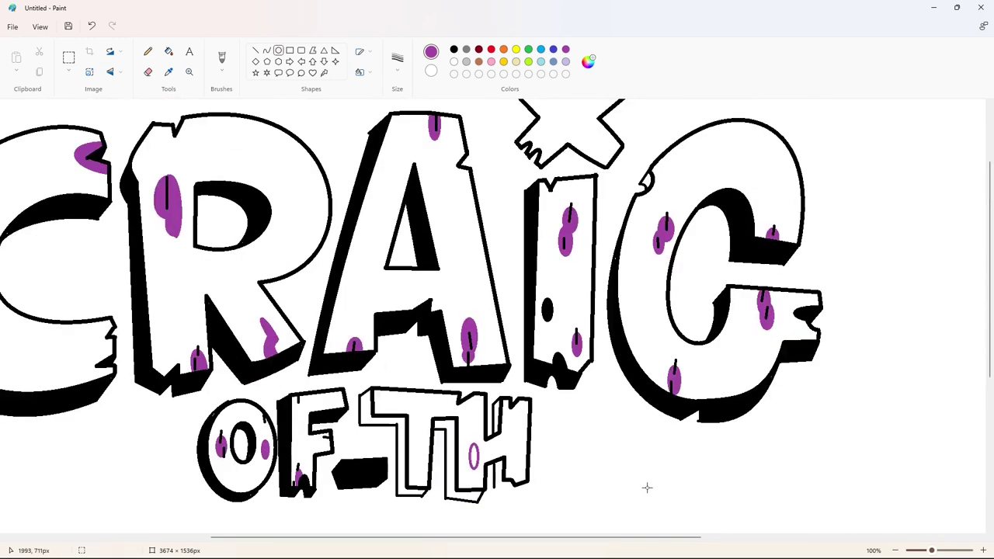
{"action": "left_click", "coordinate": [169, 51]}
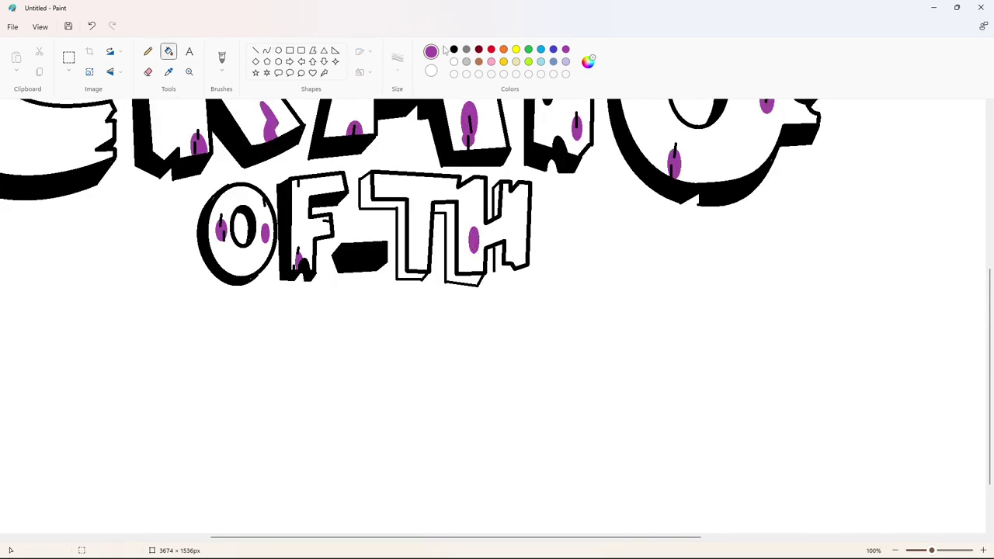
- Fill the depth areas of the T and H solid black and add short black crack lines on both letters
{"action": "left_click", "coordinate": [453, 48]}
{"action": "left_click", "coordinate": [398, 202]}
{"action": "left_click", "coordinate": [497, 201]}
{"action": "left_click", "coordinate": [255, 50]}
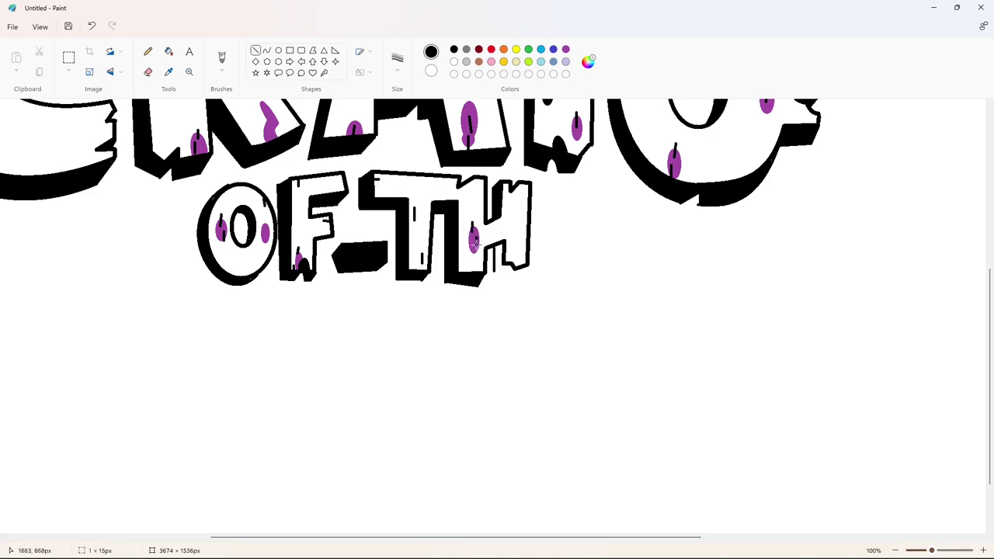
{"action": "scroll", "coordinate": [758, 380], "scroll_direction": "down", "scroll_amount": 2, "text": "ctrl"}
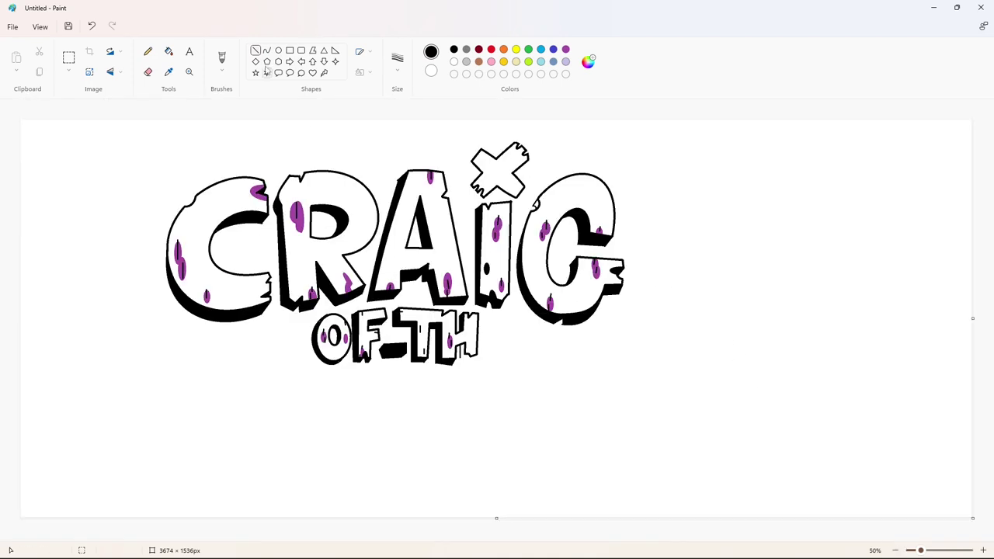
- Draw a black block-letter E outline with a chipped upper arm directly after the H
{"action": "left_click", "coordinate": [312, 49]}
{"action": "left_click_drag", "start_coordinate": [482, 314], "coordinate": [482, 357]}
{"action": "left_click", "coordinate": [505, 357]}
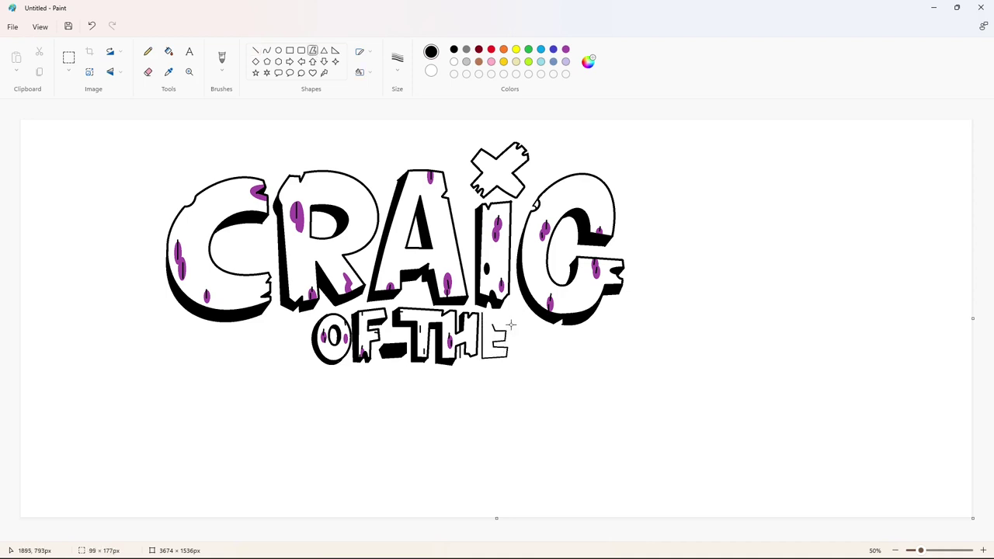
{"action": "left_click", "coordinate": [486, 310]}
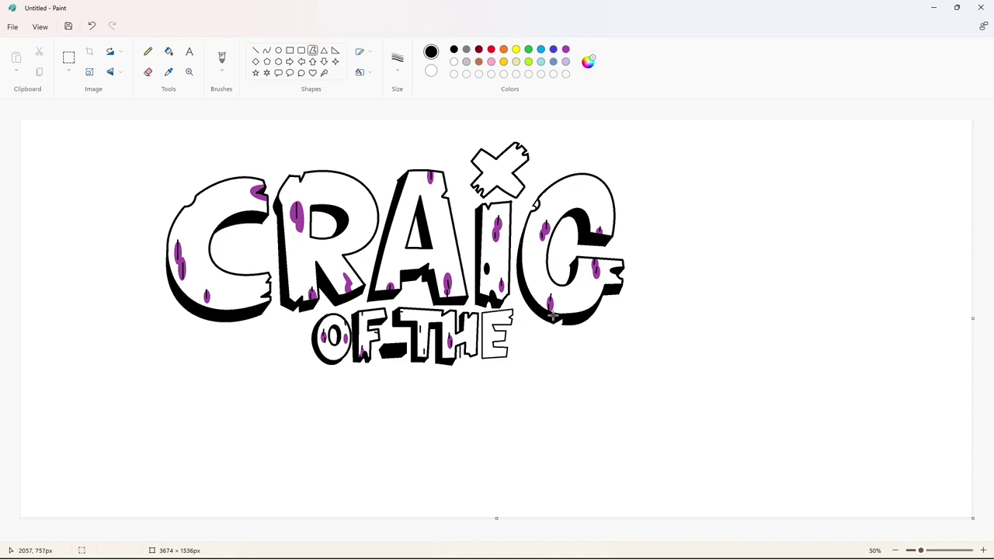
- Draw thin depth lines along the left and lower edges of the H and E and fill those areas solid black
{"action": "left_click", "coordinate": [256, 49]}
{"action": "left_click", "coordinate": [397, 58]}
{"action": "left_click", "coordinate": [400, 111]}
{"action": "left_click_drag", "start_coordinate": [469, 360], "coordinate": [506, 360]}
{"action": "mouse_move", "coordinate": [509, 324]}
{"action": "left_mouse_down"}
{"action": "mouse_move", "coordinate": [481, 316]}
{"action": "mouse_move", "coordinate": [509, 324]}
{"action": "mouse_move", "coordinate": [491, 325]}
{"action": "left_mouse_up"}
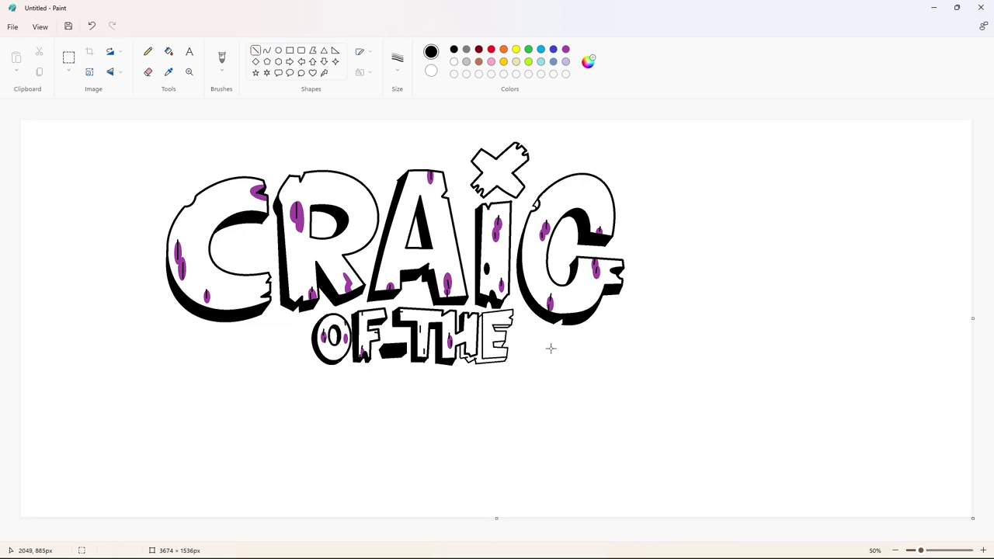
{"action": "scroll", "coordinate": [551, 348], "scroll_direction": "up", "scroll_amount": 2, "text": "ctrl"}
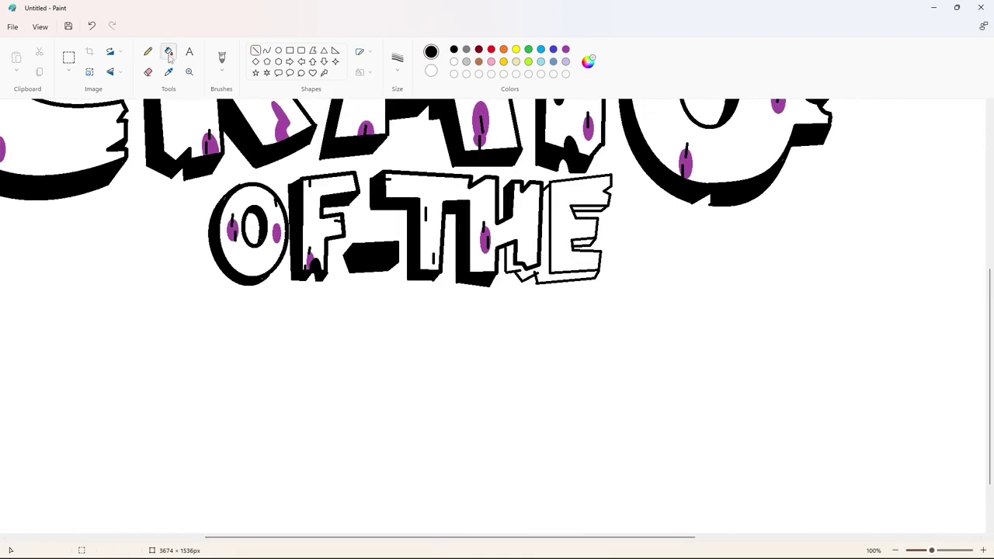
{"action": "left_click", "coordinate": [170, 51]}
{"action": "left_click", "coordinate": [536, 272]}
- Draw two purple ovals on the E, on its stem and at its lower edge, and fill both with purple
{"action": "left_click", "coordinate": [278, 50]}
{"action": "left_click", "coordinate": [566, 49]}
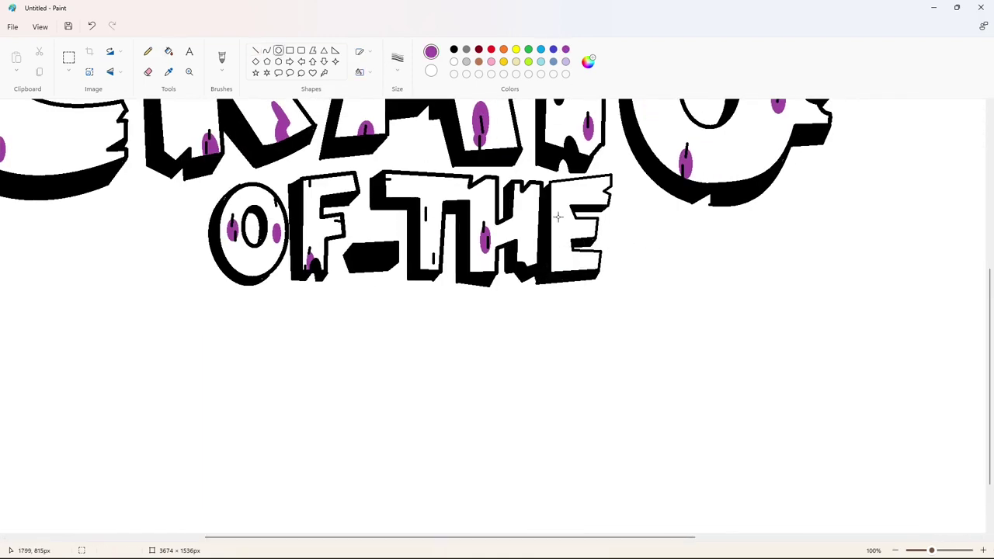
{"action": "left_click_drag", "start_coordinate": [555, 219], "coordinate": [579, 275]}
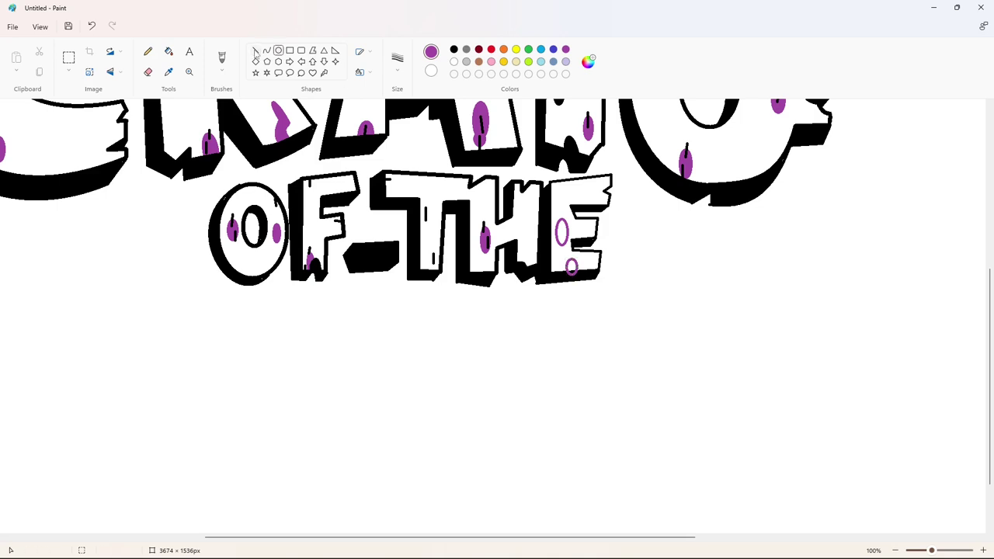
{"action": "left_click", "coordinate": [256, 52]}
{"action": "left_click", "coordinate": [454, 49]}
{"action": "left_click", "coordinate": [169, 51]}
{"action": "left_click", "coordinate": [566, 49]}
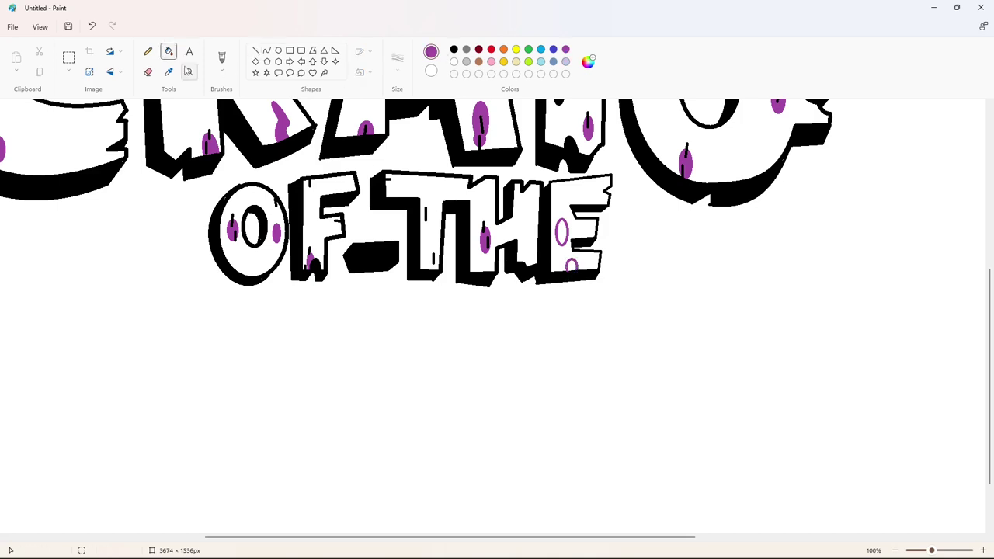
{"action": "left_click", "coordinate": [562, 233]}
{"action": "left_click", "coordinate": [572, 266]}
- Add short black crack lines to the E's purple spots and arms
{"action": "left_click", "coordinate": [255, 51]}
{"action": "left_click", "coordinate": [454, 49]}
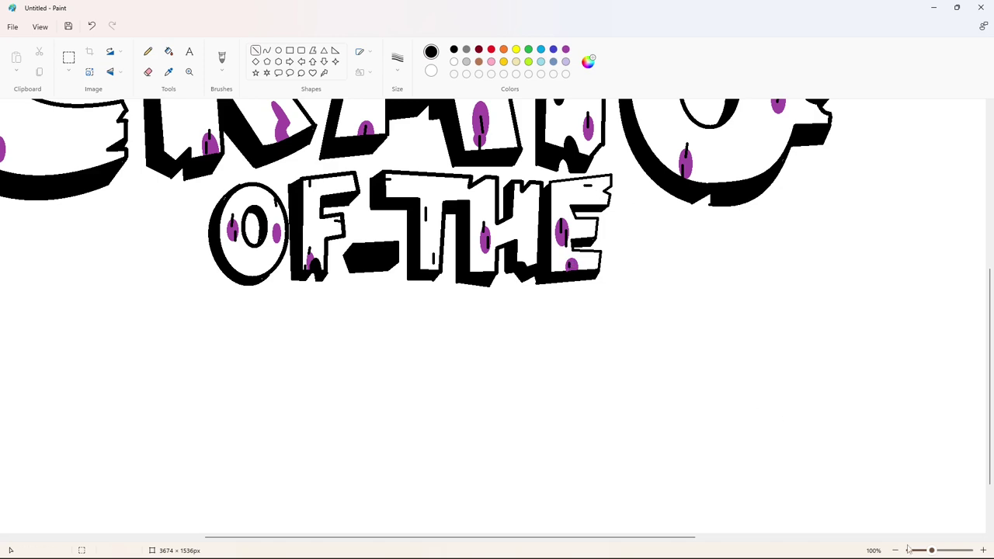
{"action": "left_click", "coordinate": [909, 550]}
- Draw a thin indigo guide curve around the large G, from beside the X to just after the small E
{"action": "left_click", "coordinate": [267, 51]}
{"action": "left_click", "coordinate": [553, 48]}
{"action": "mouse_move", "coordinate": [536, 163]}
{"action": "left_mouse_down"}
{"action": "mouse_move", "coordinate": [642, 203]}
{"action": "mouse_move", "coordinate": [646, 227]}
{"action": "left_mouse_up"}
{"action": "left_click_drag", "start_coordinate": [633, 190], "coordinate": [618, 148]}
{"action": "left_click_drag", "start_coordinate": [646, 227], "coordinate": [522, 336]}
{"action": "left_click_drag", "start_coordinate": [590, 303], "coordinate": [637, 326]}
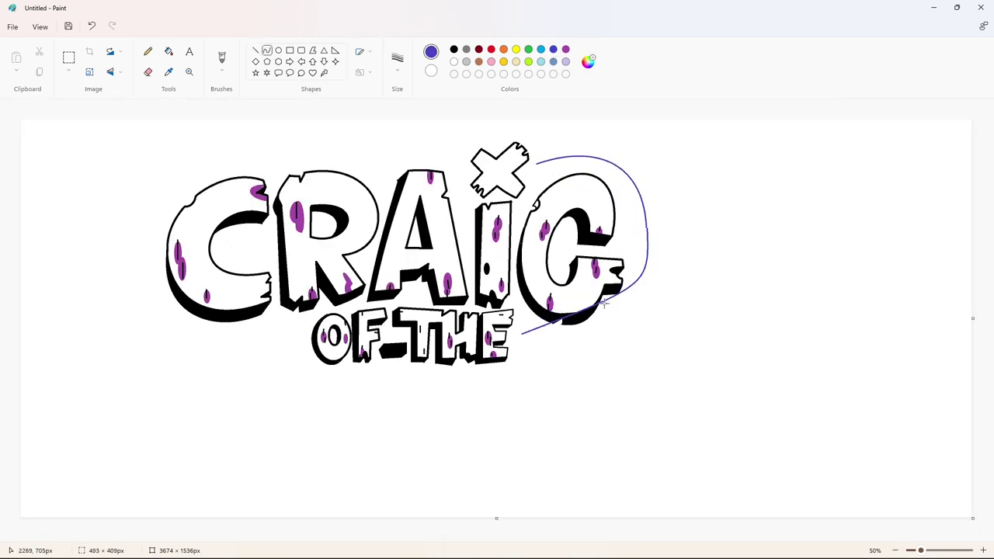
- Draw three black four-sided dash outlines along the upper part of the indigo guide curve
{"action": "left_click", "coordinate": [312, 51]}
{"action": "left_click", "coordinate": [453, 49]}
{"action": "mouse_move", "coordinate": [534, 158]}
{"action": "left_mouse_down"}
{"action": "mouse_move", "coordinate": [560, 147]}
{"action": "mouse_move", "coordinate": [629, 164]}
{"action": "left_mouse_up"}
{"action": "left_click", "coordinate": [565, 162]}
{"action": "double_click", "coordinate": [537, 169]}
{"action": "left_click", "coordinate": [608, 165]}
{"action": "double_click", "coordinate": [612, 155]}
{"action": "left_click", "coordinate": [643, 186]}
{"action": "left_click", "coordinate": [632, 193]}
{"action": "double_click", "coordinate": [619, 169]}
- Draw two upright black dash outlines on the guide curve along the G's right side
{"action": "left_click_drag", "start_coordinate": [637, 210], "coordinate": [653, 210]}
{"action": "left_click", "coordinate": [653, 240]}
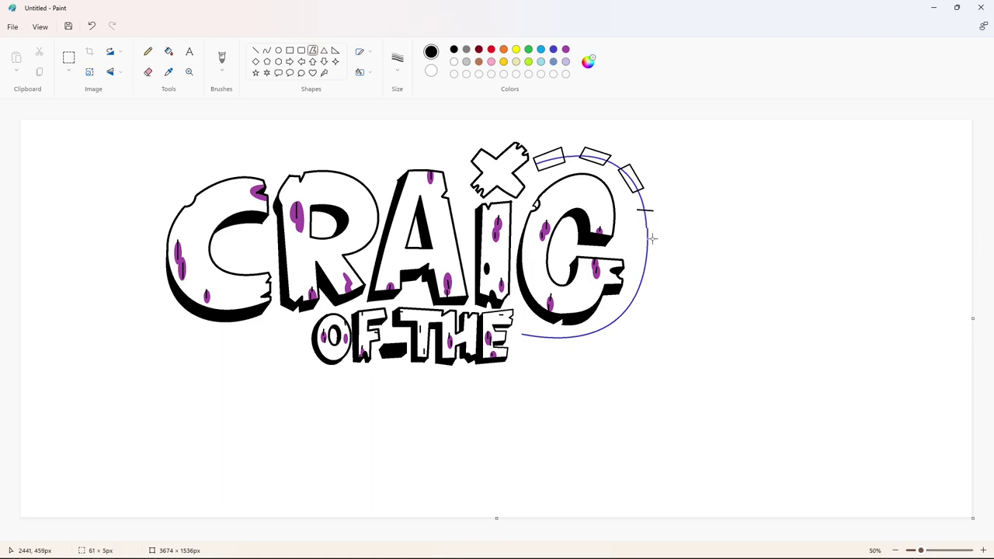
{"action": "left_click", "coordinate": [636, 240]}
{"action": "double_click", "coordinate": [636, 210]}
{"action": "left_click_drag", "start_coordinate": [637, 260], "coordinate": [653, 262]}
{"action": "left_click", "coordinate": [646, 289]}
{"action": "double_click", "coordinate": [635, 285]}
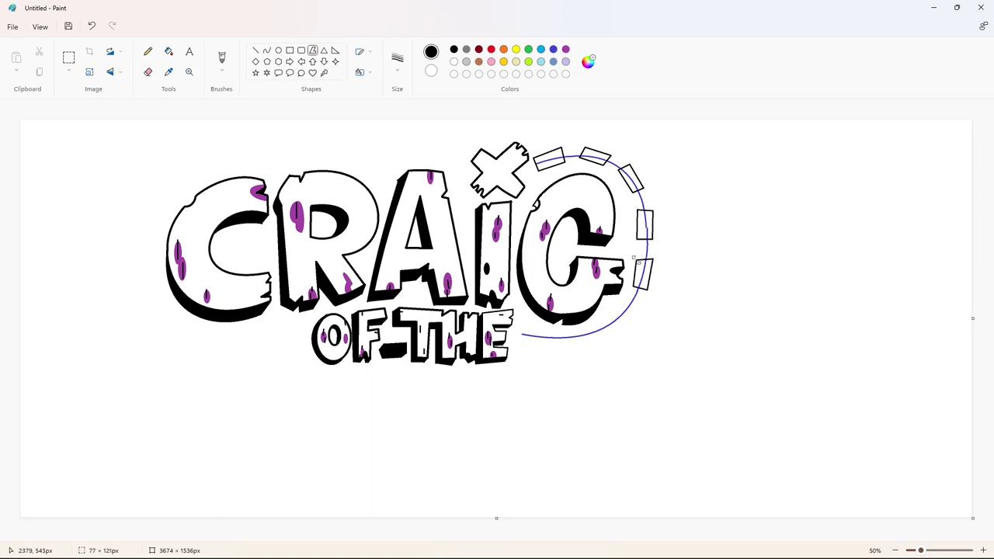
- Draw three black dash outlines along the lower part of the guide curve, ending beside the small E
{"action": "left_click_drag", "start_coordinate": [622, 304], "coordinate": [633, 316]}
{"action": "left_click", "coordinate": [615, 332]}
{"action": "double_click", "coordinate": [605, 321]}
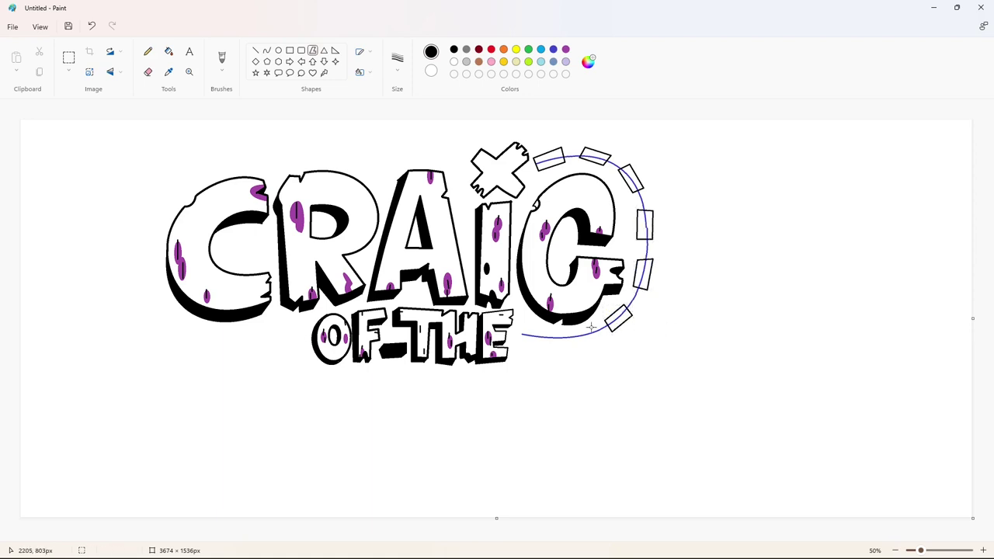
{"action": "left_click_drag", "start_coordinate": [582, 340], "coordinate": [592, 339]}
{"action": "left_click", "coordinate": [563, 343]}
{"action": "double_click", "coordinate": [562, 332]}
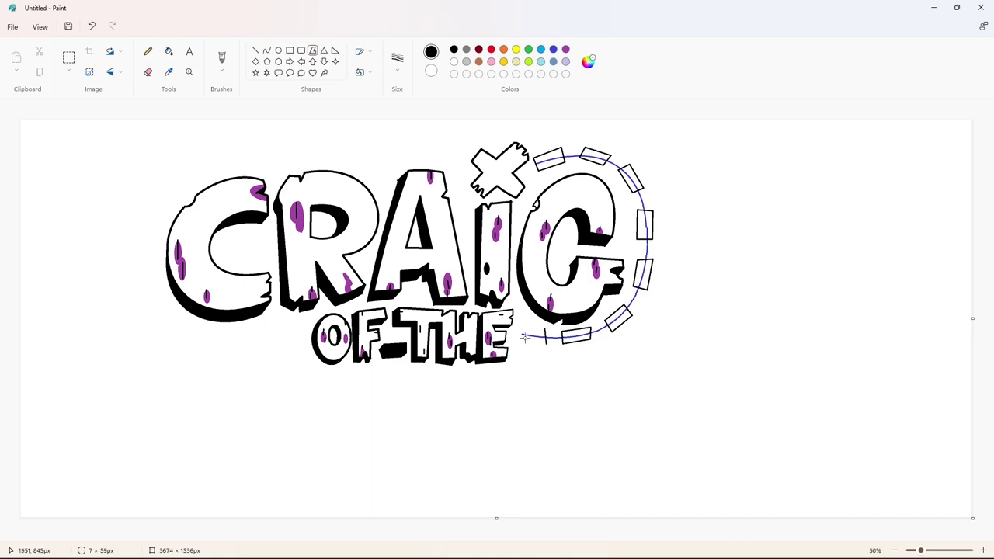
{"action": "left_click", "coordinate": [521, 343]}
{"action": "double_click", "coordinate": [519, 330]}
- Erase the guide curve between the dashes with white fill and fill the dash interiors with indigo
{"action": "left_click", "coordinate": [168, 52]}
{"action": "left_click", "coordinate": [635, 176]}
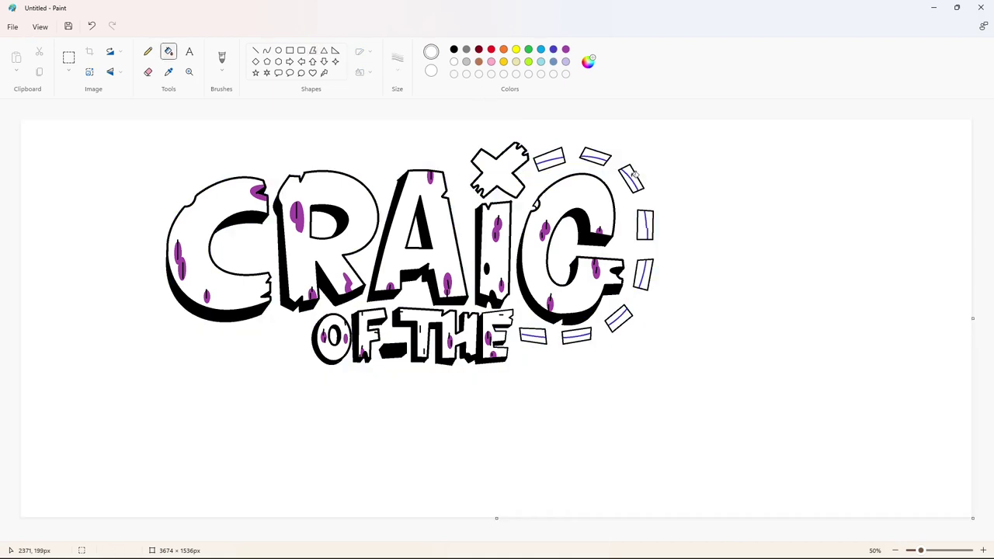
{"action": "left_click", "coordinate": [554, 50]}
{"action": "left_click", "coordinate": [549, 159]}
{"action": "left_click", "coordinate": [595, 156]}
{"action": "left_click", "coordinate": [631, 178]}
{"action": "left_click", "coordinate": [645, 225]}
{"action": "left_click", "coordinate": [643, 274]}
{"action": "left_click", "coordinate": [619, 318]}
{"action": "left_click", "coordinate": [576, 336]}
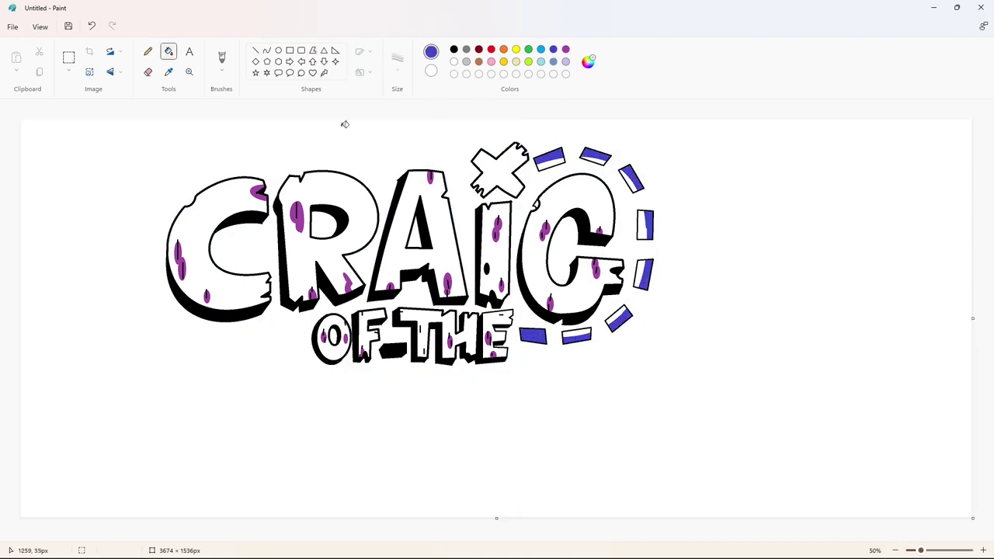
- Fill all eight dashes around the G with solid black
{"action": "left_click", "coordinate": [454, 49]}
{"action": "left_click", "coordinate": [549, 159]}
{"action": "left_click", "coordinate": [595, 156]}
{"action": "left_click", "coordinate": [630, 177]}
{"action": "left_click", "coordinate": [644, 226]}
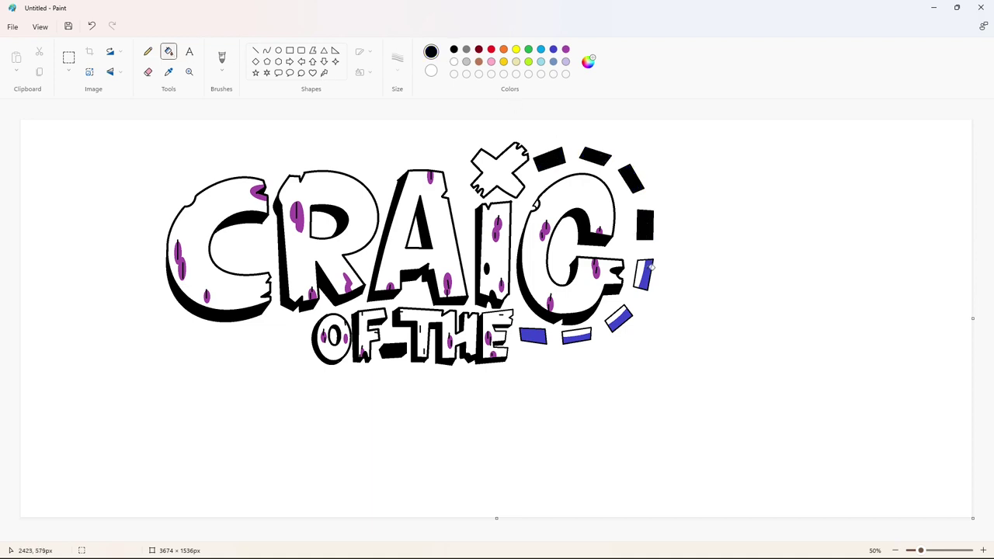
{"action": "left_click", "coordinate": [643, 274]}
{"action": "left_click", "coordinate": [619, 318]}
{"action": "left_click", "coordinate": [578, 334]}
{"action": "left_click", "coordinate": [533, 336]}
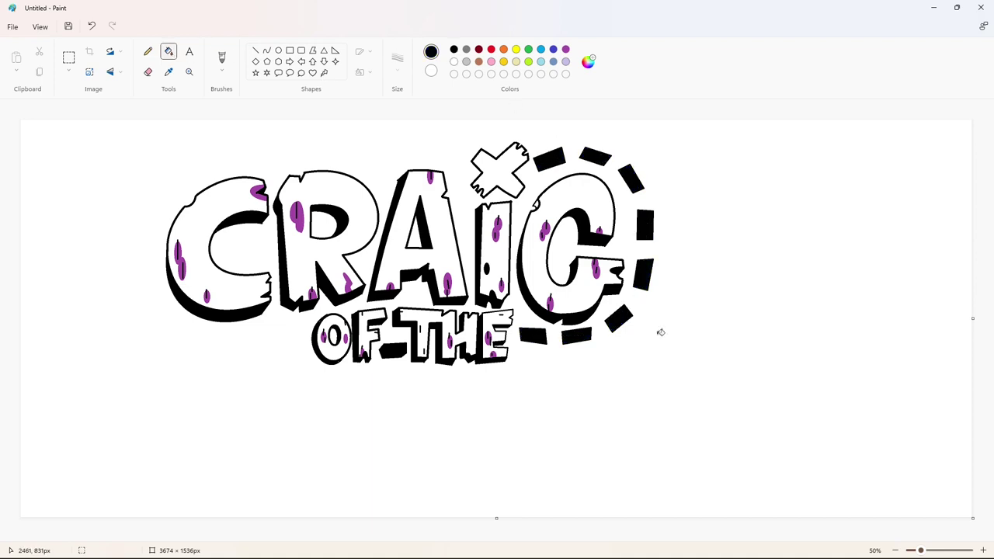
- Place a copy of the large C in the blank area beyond the G and erase its stray R fragment with white fill
{"action": "left_click", "coordinate": [69, 56]}
{"action": "left_click_drag", "start_coordinate": [79, 122], "coordinate": [277, 333]}
{"action": "mouse_move", "coordinate": [228, 229]}
{"action": "left_mouse_down"}
{"action": "mouse_move", "coordinate": [169, 226]}
{"action": "mouse_move", "coordinate": [877, 246]}
{"action": "left_mouse_up"}
{"action": "left_click", "coordinate": [168, 71]}
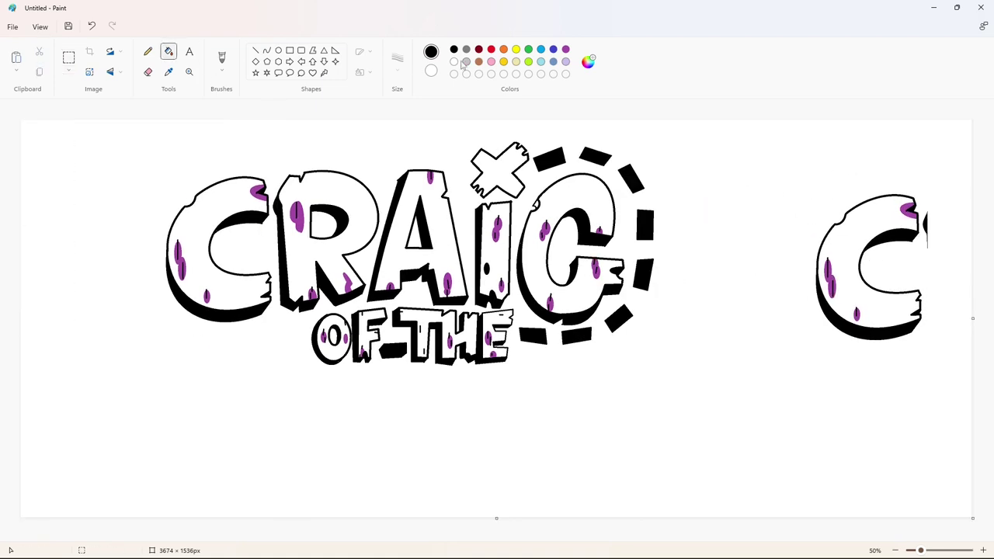
{"action": "left_click", "coordinate": [946, 218]}
- Copy the cleaned C and place the pasted copy directly below the title's first C
{"action": "left_click_drag", "start_coordinate": [773, 149], "coordinate": [935, 378]}
{"action": "key", "text": "ctrl+c"}
{"action": "key", "text": "ctrl+v"}
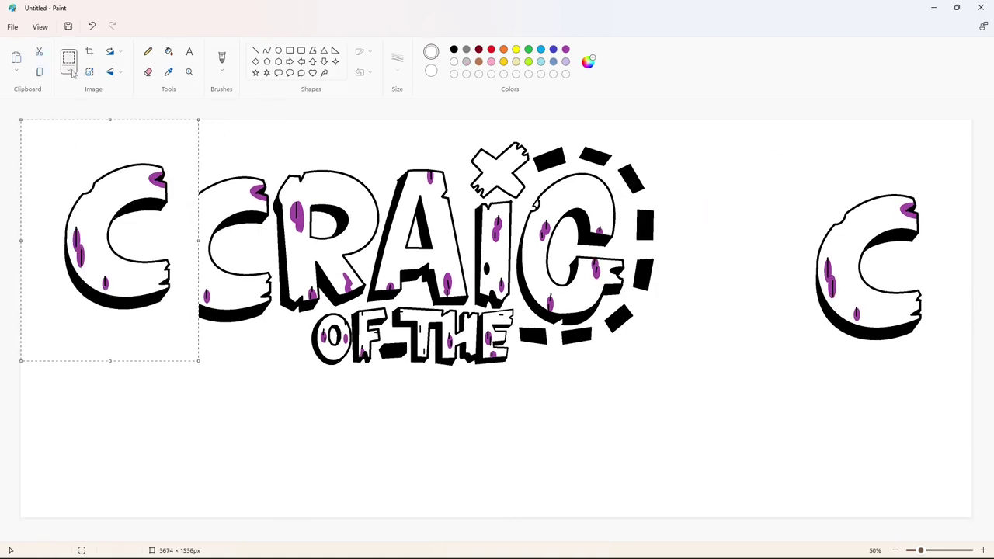
{"action": "left_click_drag", "start_coordinate": [68, 169], "coordinate": [216, 407]}
{"action": "left_click", "coordinate": [75, 61]}
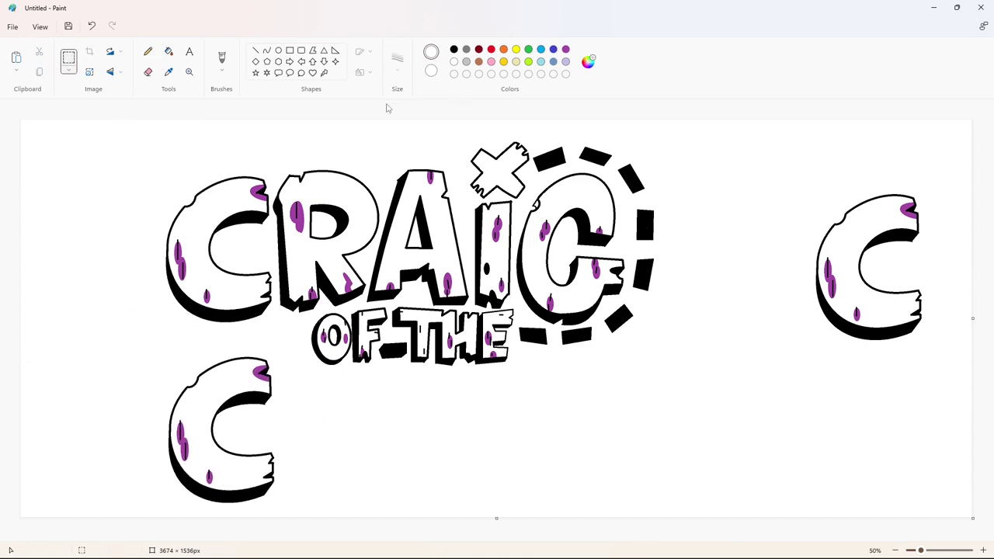
- Erase the leftover C copy in the blank area beyond the G with white fill
{"action": "left_click", "coordinate": [169, 52]}
{"action": "left_click", "coordinate": [565, 49]}
{"action": "left_click", "coordinate": [453, 49]}
{"action": "left_click", "coordinate": [887, 221]}
{"action": "left_click", "coordinate": [454, 61]}
{"action": "left_click", "coordinate": [878, 222]}
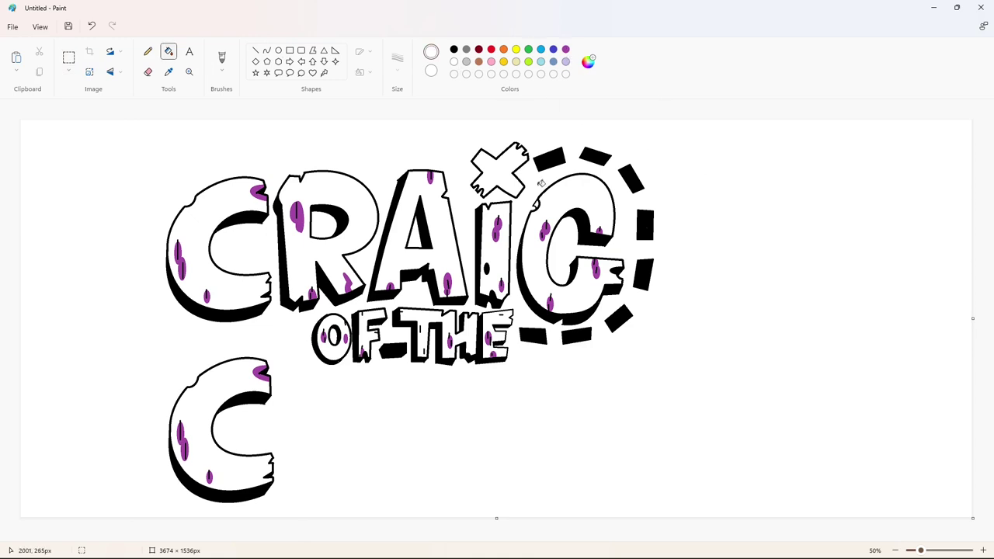
- Copy the area around the large R and place the pasted copy in the blank area beyond the G
{"action": "left_click", "coordinate": [69, 51]}
{"action": "left_click_drag", "start_coordinate": [255, 156], "coordinate": [377, 318]}
{"action": "key", "text": "ctrl+c"}
{"action": "key", "text": "ctrl+v"}
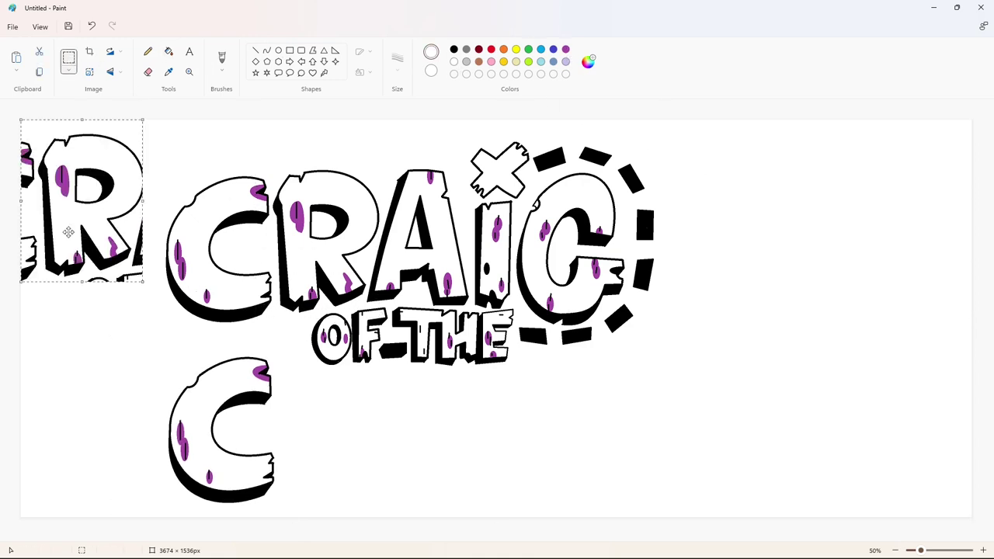
{"action": "left_click_drag", "start_coordinate": [68, 232], "coordinate": [839, 320]}
- Erase the stray letter fragments around the R copy with white fill
{"action": "left_click", "coordinate": [168, 52]}
{"action": "left_click", "coordinate": [800, 252]}
{"action": "left_click", "coordinate": [799, 244]}
{"action": "left_click", "coordinate": [801, 346]}
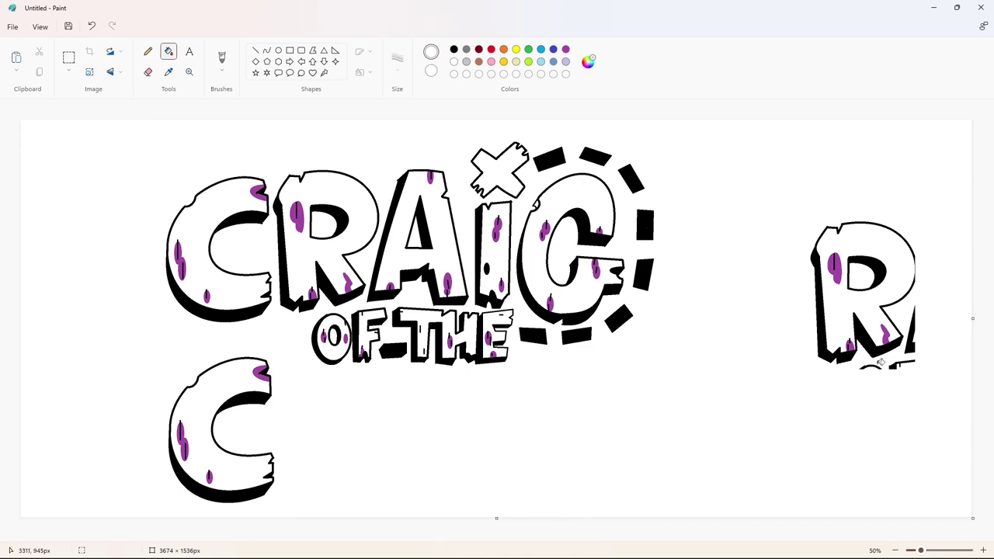
{"action": "left_click", "coordinate": [881, 362]}
{"action": "left_click", "coordinate": [910, 330]}
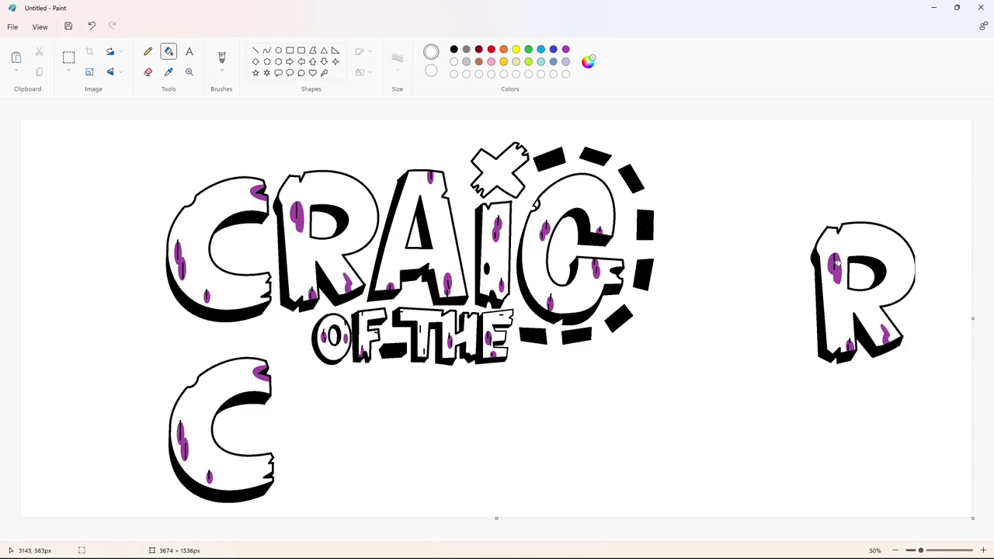
- Erase the spots, outline and depth of the R copy with white fill
{"action": "left_click", "coordinate": [835, 266]}
{"action": "left_click", "coordinate": [849, 277]}
{"action": "left_click", "coordinate": [913, 268]}
{"action": "left_click", "coordinate": [885, 334]}
{"action": "left_click", "coordinate": [851, 343]}
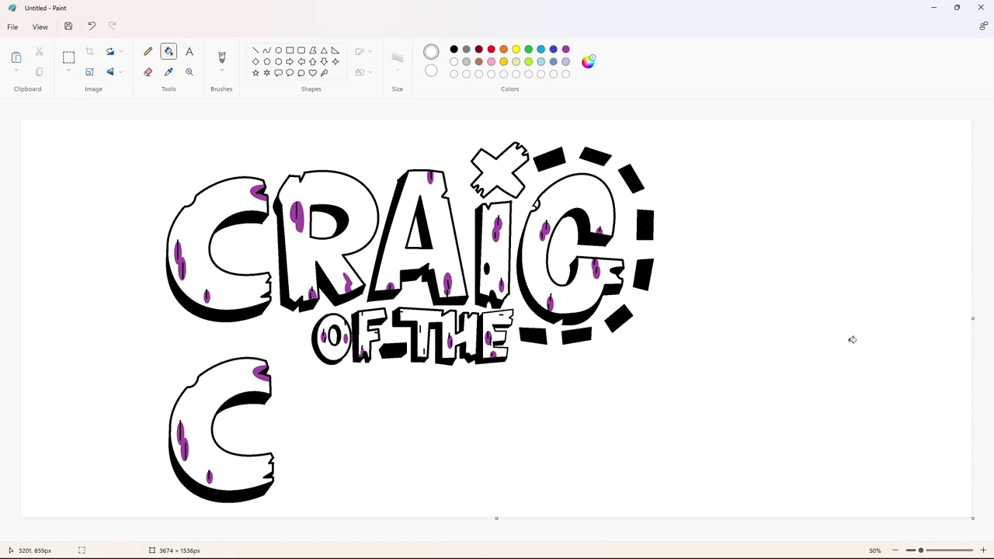
- Paste the R area again into the blank space beyond the G and fill its stray letter fragments white
{"action": "key", "text": "ctrl+v"}
{"action": "left_click_drag", "start_coordinate": [78, 225], "coordinate": [835, 330]}
{"action": "left_click", "coordinate": [169, 51]}
{"action": "left_click", "coordinate": [786, 245]}
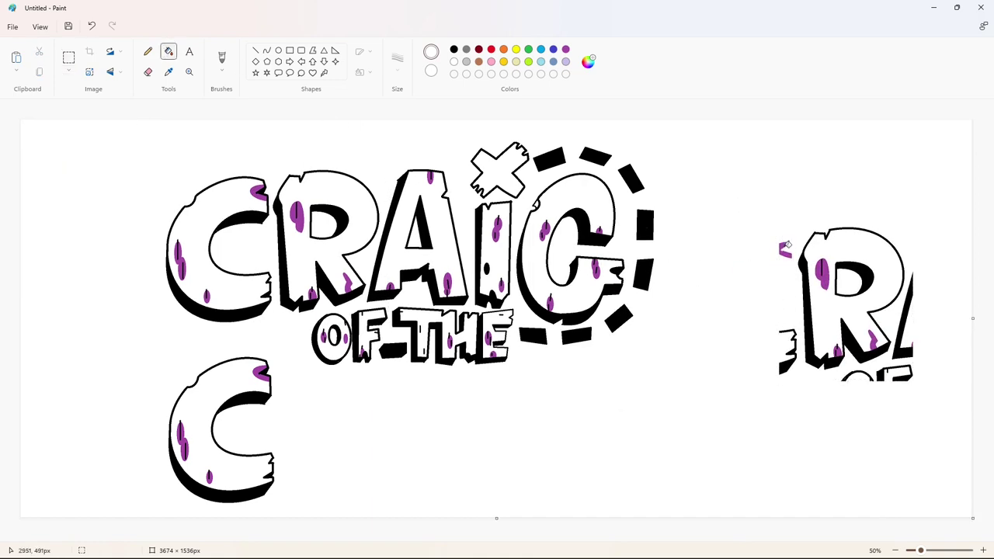
{"action": "left_click", "coordinate": [792, 342]}
{"action": "left_click", "coordinate": [862, 371]}
{"action": "left_click", "coordinate": [907, 334]}
- Copy the cleaned R with an 891 × 1023 px selection and move the pasted copy below and right of the G
{"action": "left_click", "coordinate": [69, 57]}
{"action": "left_click_drag", "start_coordinate": [728, 165], "coordinate": [957, 427]}
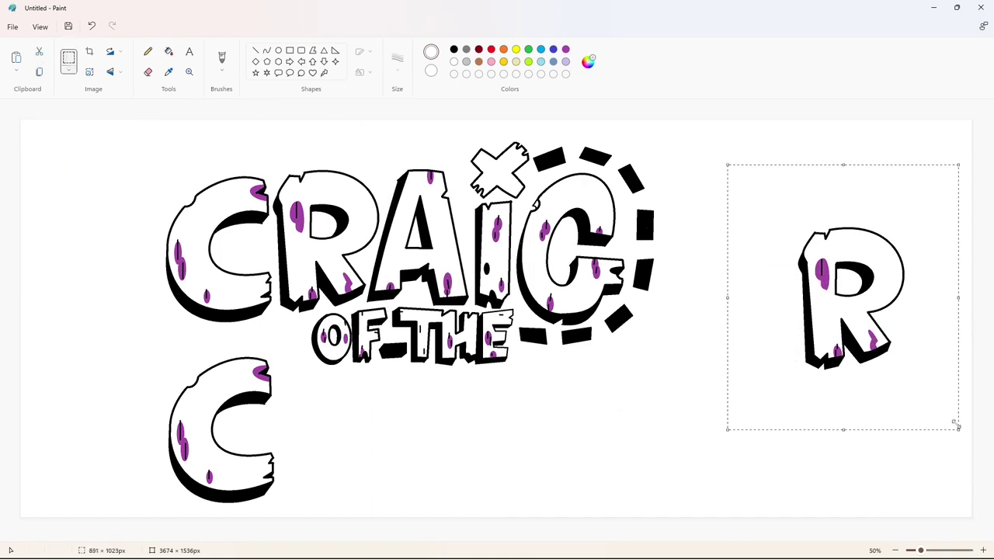
{"action": "key", "text": "ctrl+c"}
{"action": "key", "text": "ctrl+v"}
{"action": "left_click_drag", "start_coordinate": [144, 253], "coordinate": [727, 398]}
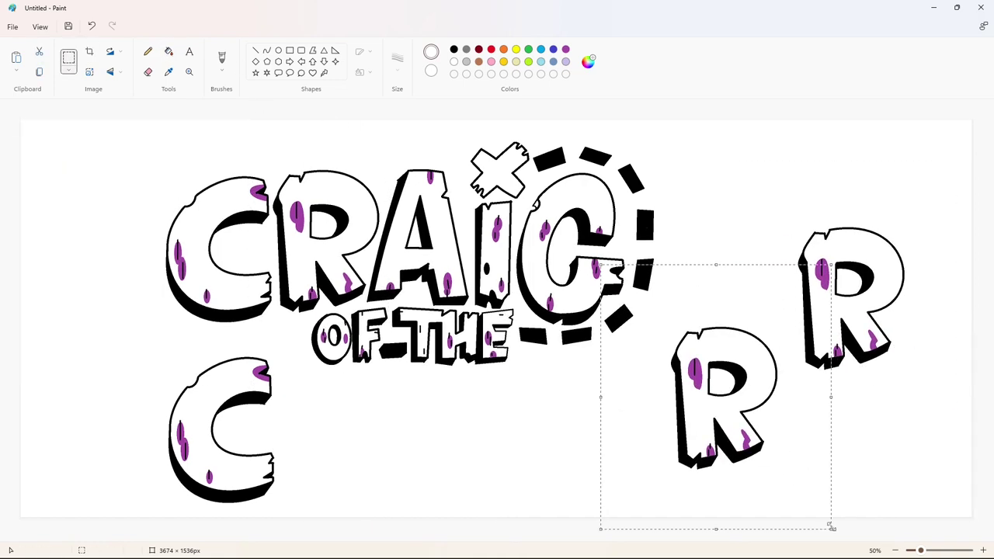
- Undo the last placement and set the R copy, reduced to a 772 × 904 px selection, beside the lower C
{"action": "key", "text": "ctrl+z"}
{"action": "key", "text": "ctrl+z"}
{"action": "key", "text": "ctrl+z"}
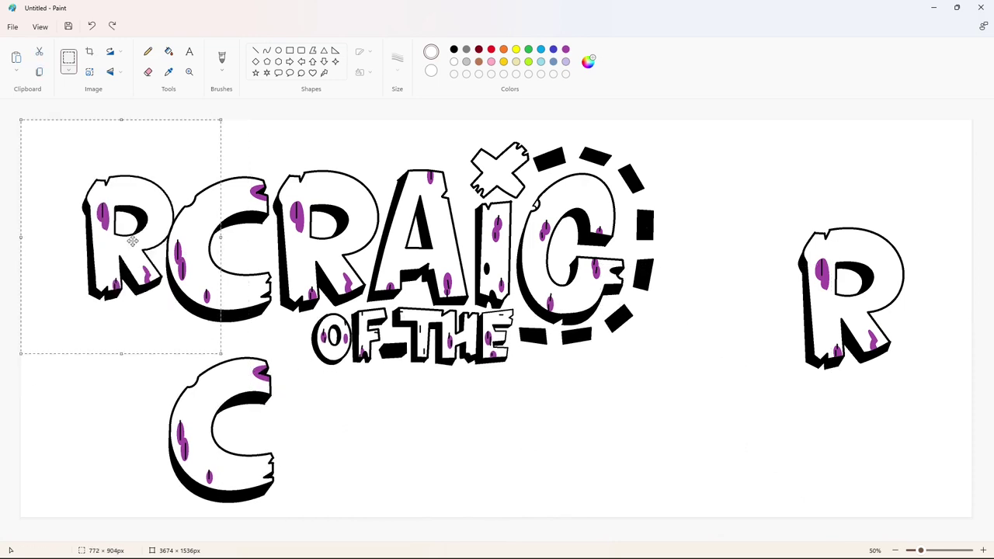
{"action": "key", "text": "ctrl+y"}
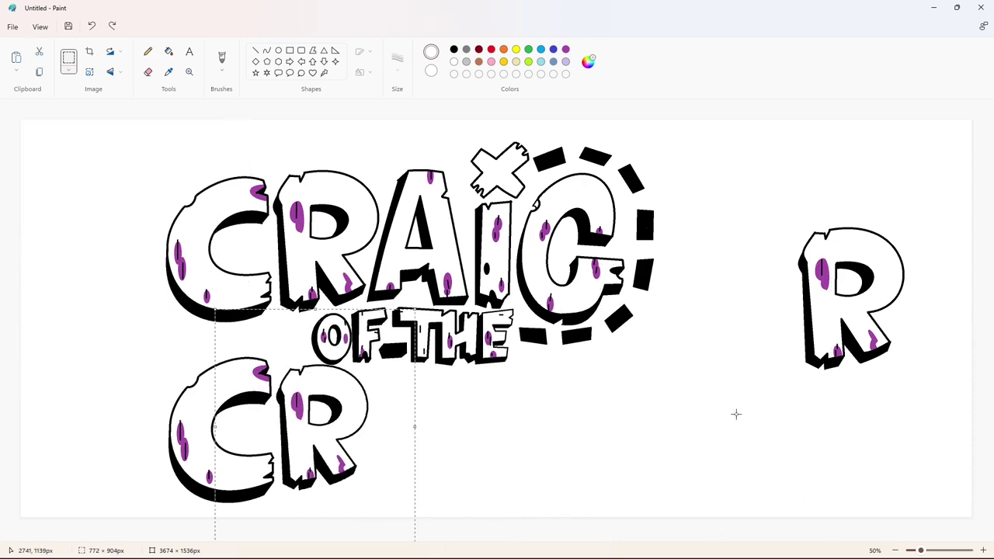
{"action": "left_click", "coordinate": [737, 411]}
{"action": "left_click", "coordinate": [255, 50]}
{"action": "left_click", "coordinate": [397, 58]}
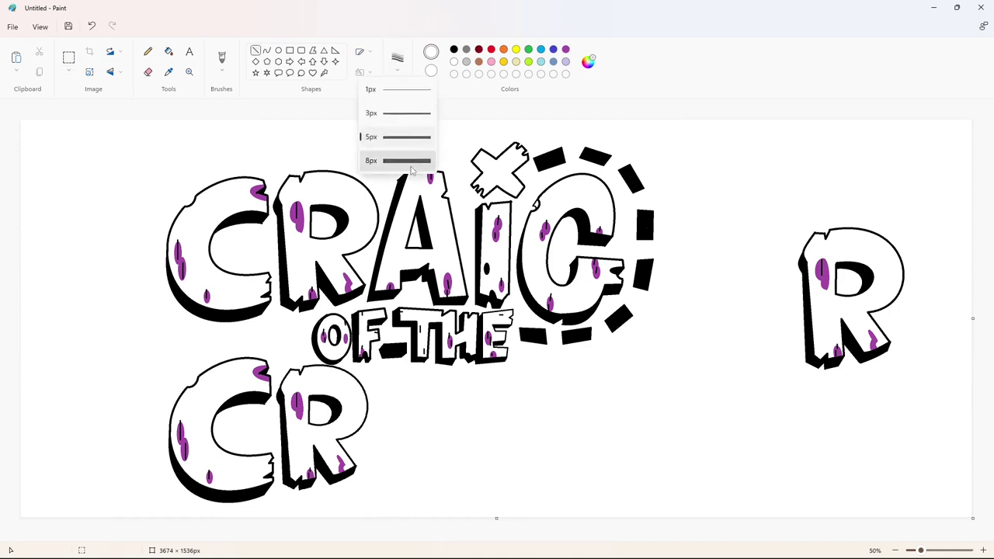
{"action": "left_click", "coordinate": [408, 135]}
{"action": "left_click_drag", "start_coordinate": [376, 371], "coordinate": [376, 485]}
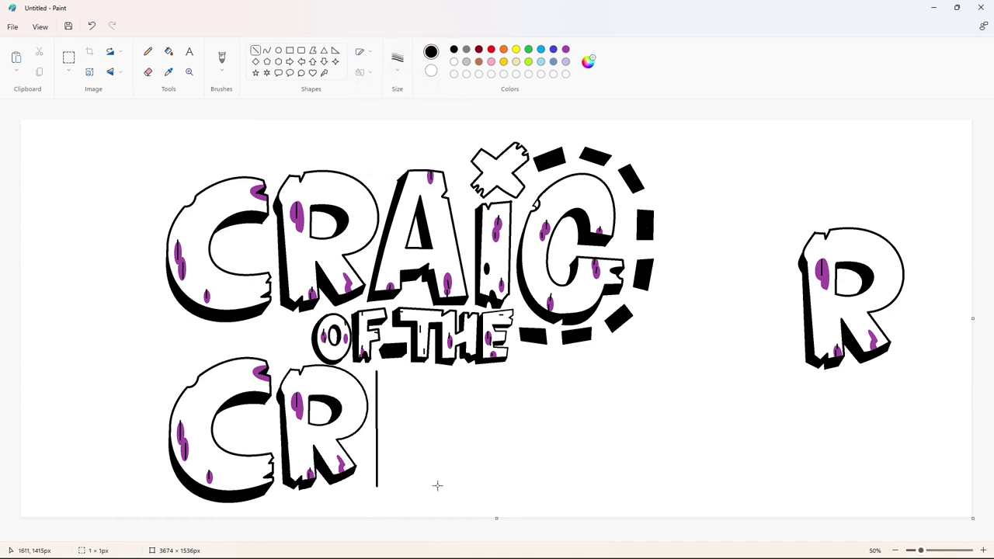
{"action": "key", "text": "ctrl+z"}
- Draw a black polygon outline of a block letter E beside the lower R, matching the R's height
{"action": "left_click", "coordinate": [312, 49]}
{"action": "left_click_drag", "start_coordinate": [377, 372], "coordinate": [378, 486]}
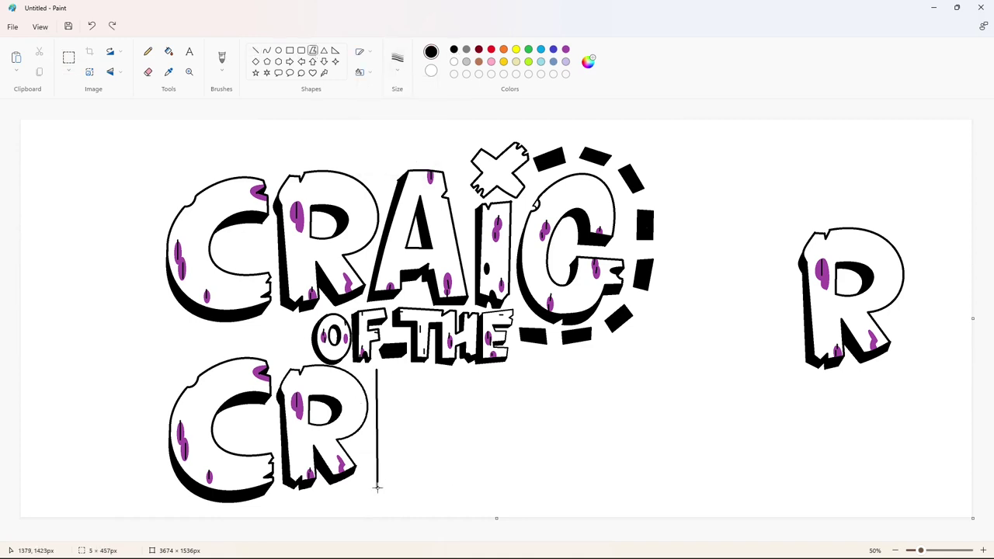
{"action": "left_click", "coordinate": [436, 486]}
{"action": "left_click", "coordinate": [438, 456]}
{"action": "left_click", "coordinate": [398, 458]}
{"action": "left_click", "coordinate": [398, 440]}
{"action": "left_click", "coordinate": [426, 440]}
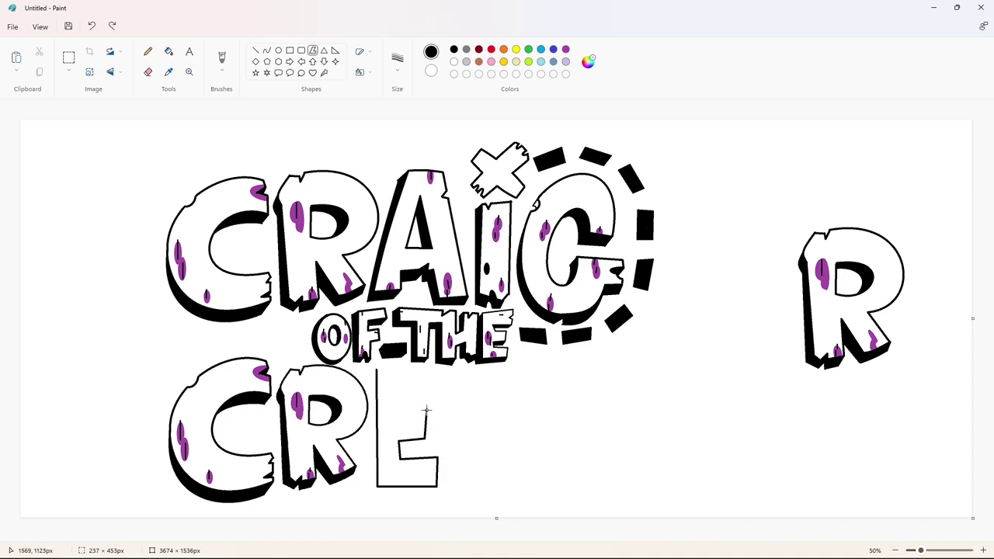
{"action": "left_click", "coordinate": [439, 396]}
{"action": "left_click", "coordinate": [438, 370]}
{"action": "left_click", "coordinate": [376, 369]}
{"action": "left_click", "coordinate": [585, 420]}
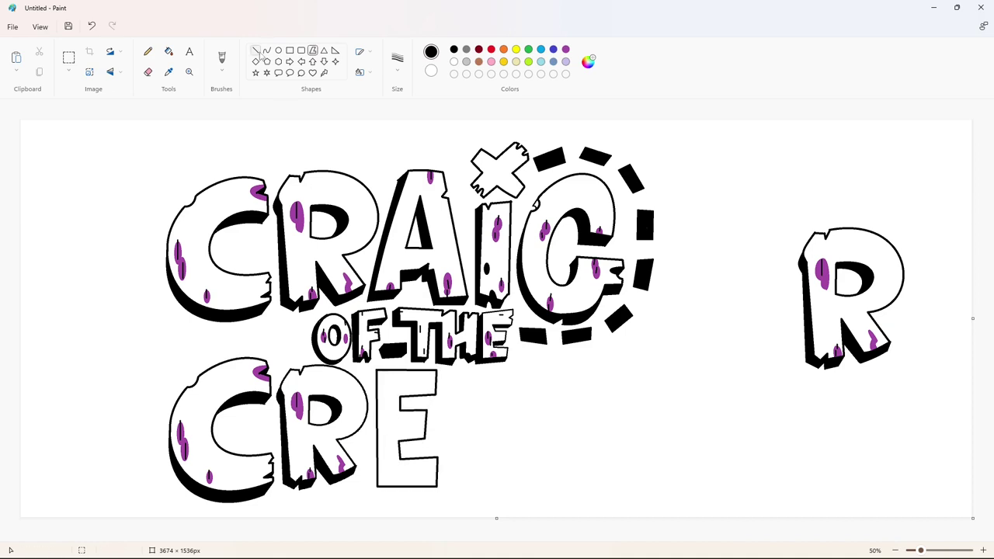
- Draw the depth edges of the E along its stem and base and beneath its upper and middle arms
{"action": "left_click", "coordinate": [494, 406]}
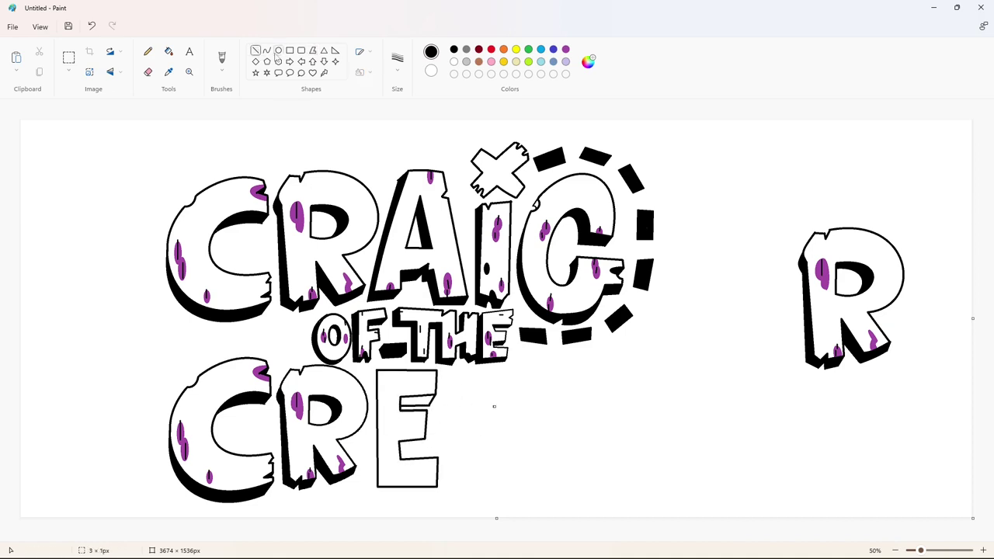
{"action": "key", "text": "ctrl+z"}
{"action": "left_click", "coordinate": [374, 370]}
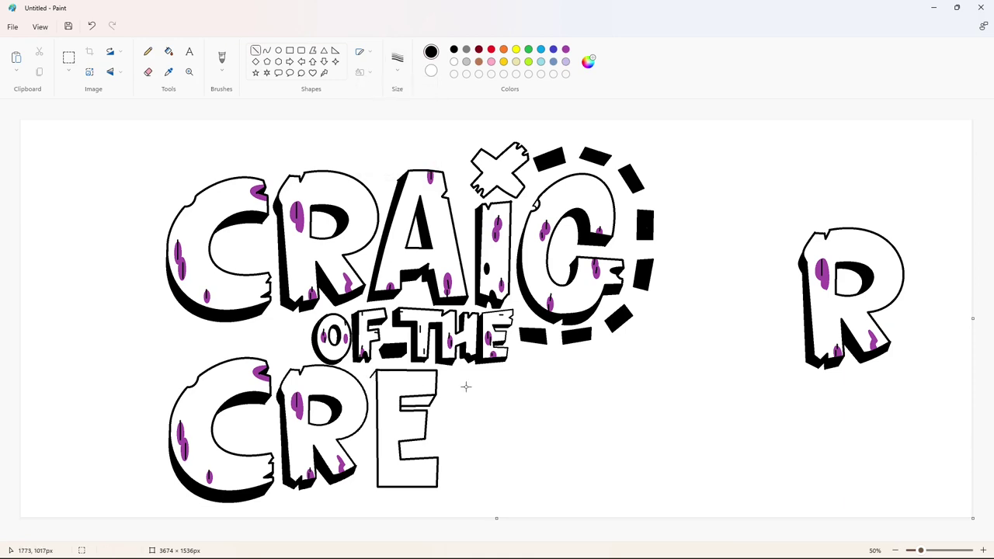
{"action": "mouse_move", "coordinate": [371, 394]}
{"action": "left_mouse_down"}
{"action": "mouse_move", "coordinate": [369, 494]}
{"action": "mouse_move", "coordinate": [436, 495]}
{"action": "left_mouse_up"}
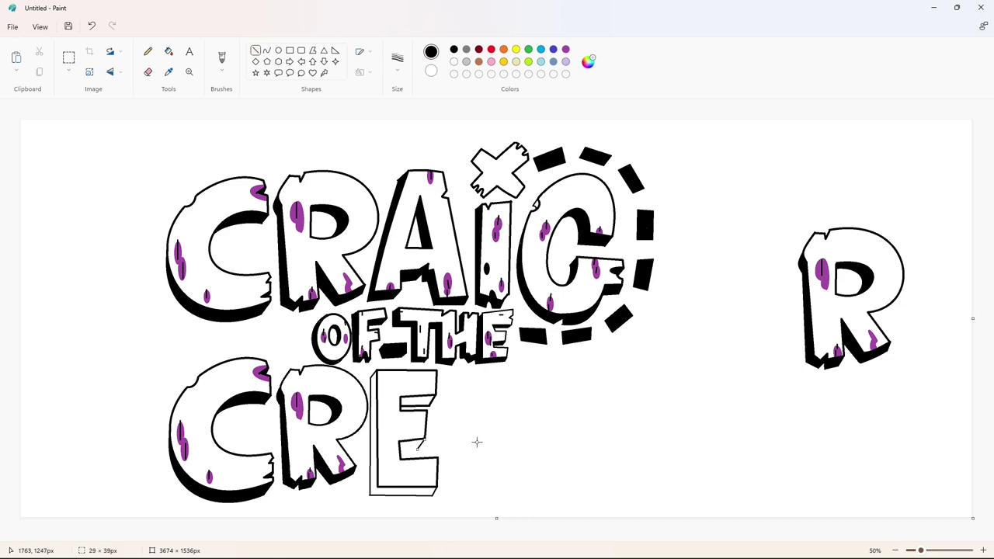
{"action": "left_click_drag", "start_coordinate": [419, 445], "coordinate": [398, 455]}
- Draw purple oval outlines on the E's upper arm, stem and base
{"action": "left_click", "coordinate": [566, 49]}
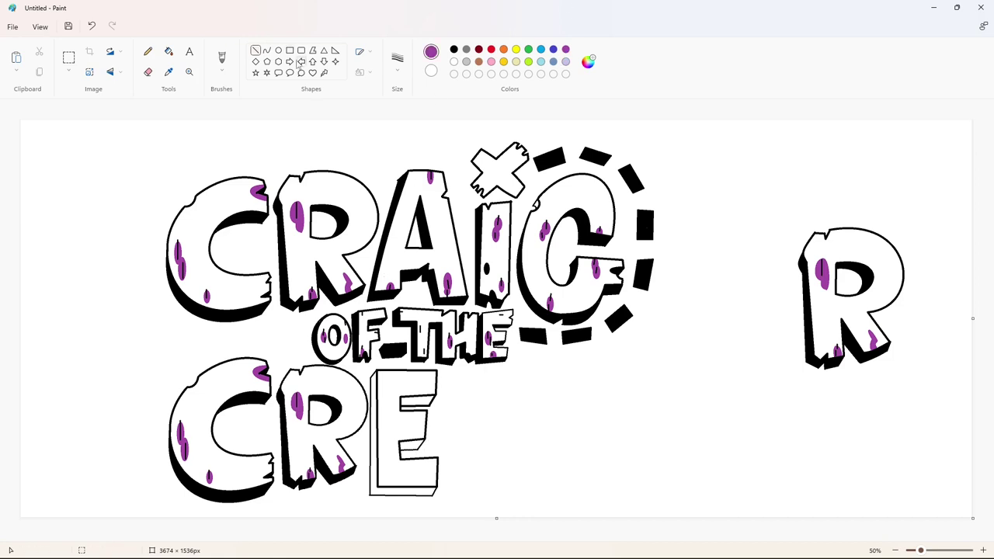
{"action": "left_click", "coordinate": [278, 49]}
{"action": "left_click_drag", "start_coordinate": [412, 376], "coordinate": [423, 394]}
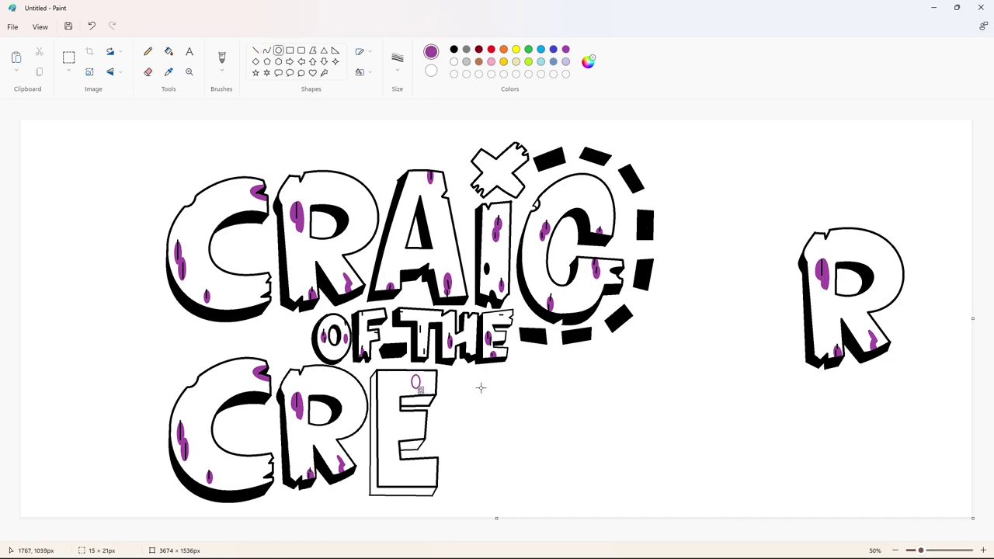
{"action": "left_click_drag", "start_coordinate": [384, 433], "coordinate": [410, 491]}
- Cut a small V-shaped notch into the end of the E's lower arm and fill its opening white
{"action": "left_click", "coordinate": [256, 49]}
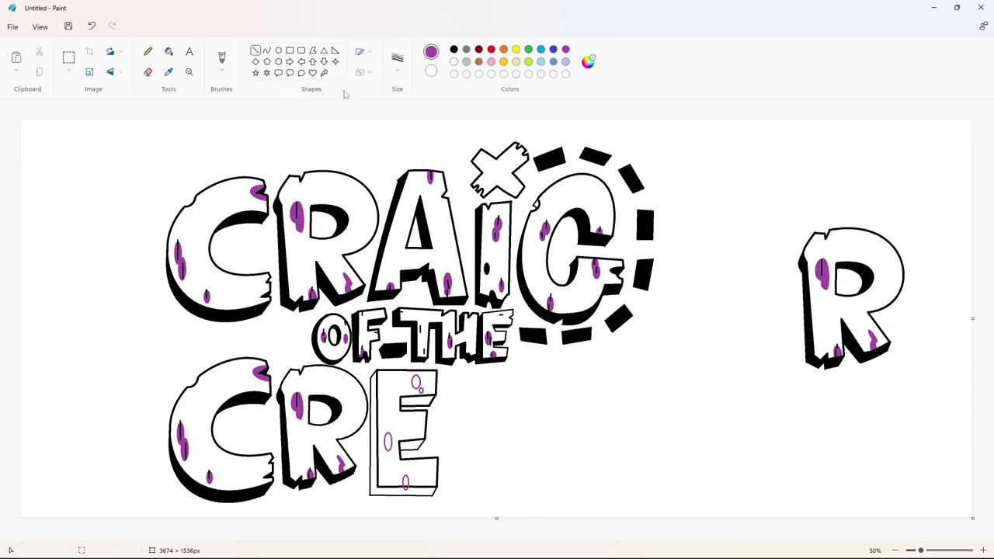
{"action": "left_click_drag", "start_coordinate": [437, 481], "coordinate": [427, 476]}
{"action": "left_click", "coordinate": [982, 550]}
{"action": "left_click", "coordinate": [168, 51]}
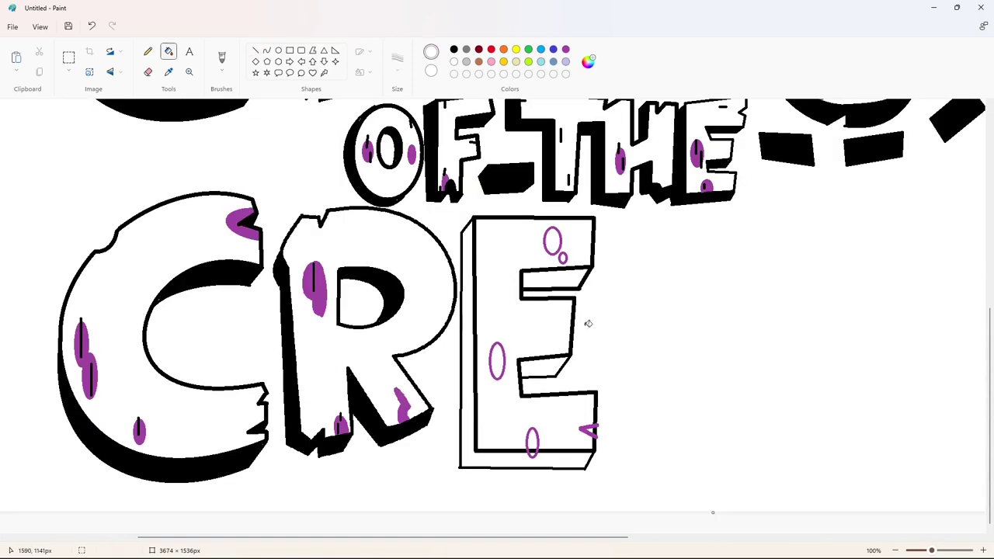
{"action": "left_click", "coordinate": [593, 426]}
{"action": "left_click", "coordinate": [256, 50]}
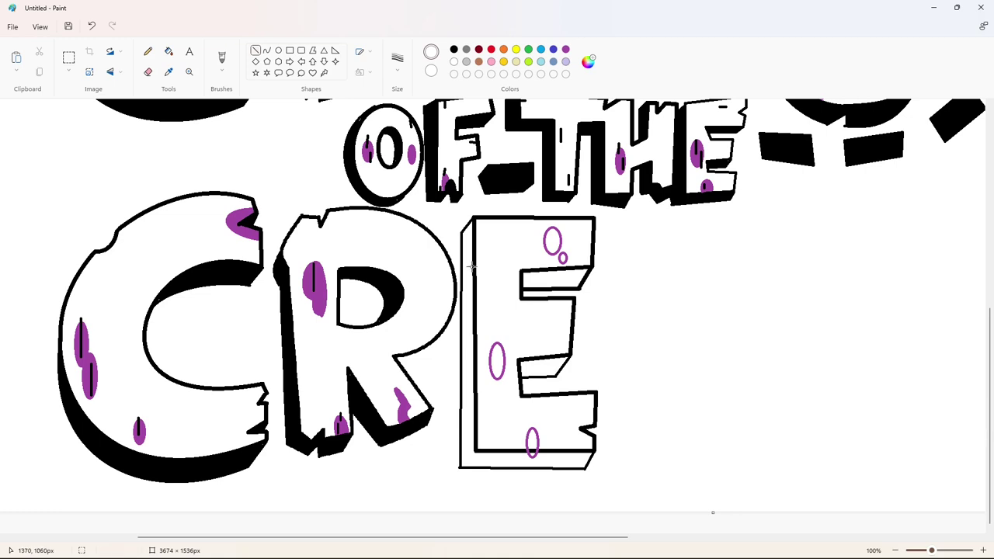
- Fill the E's stem and base ovals purple and erase the part hanging below the base with white
{"action": "left_click", "coordinate": [169, 51]}
{"action": "left_click", "coordinate": [497, 361]}
{"action": "left_click", "coordinate": [531, 443]}
{"action": "left_click", "coordinate": [454, 49]}
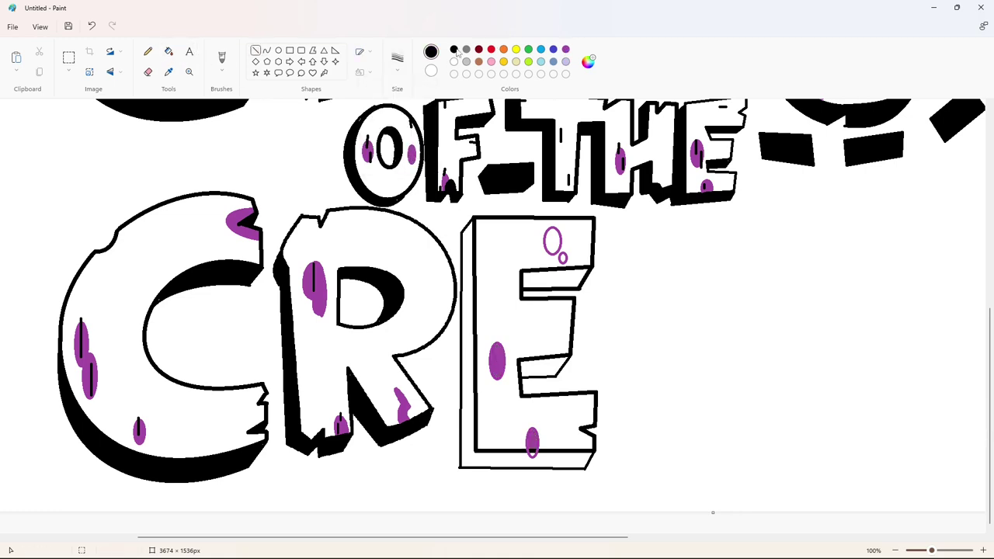
{"action": "left_click", "coordinate": [168, 52]}
{"action": "left_click", "coordinate": [454, 61]}
{"action": "left_click", "coordinate": [535, 454]}
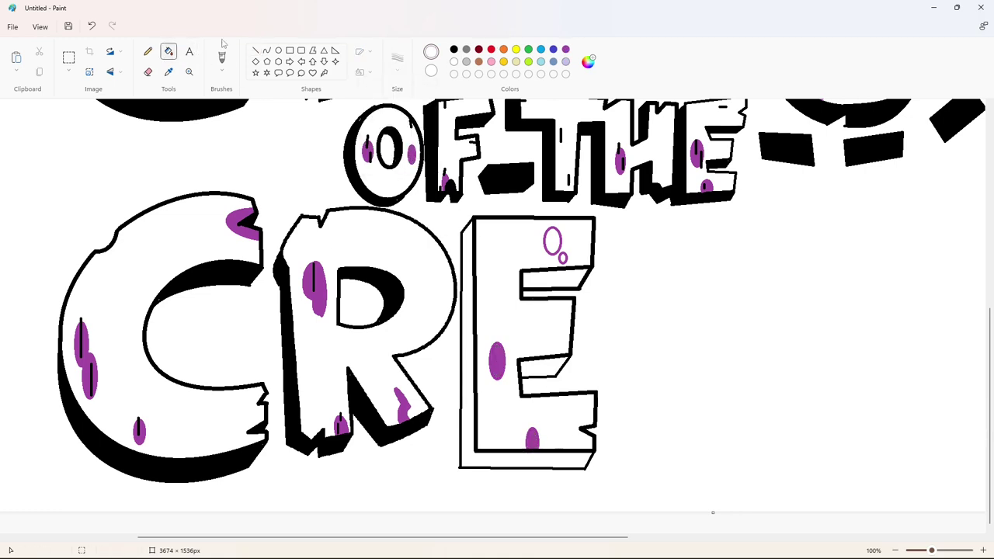
- Draw short black vertical crack lines over the ovals on the E
{"action": "left_click", "coordinate": [255, 50]}
{"action": "left_click", "coordinate": [454, 49]}
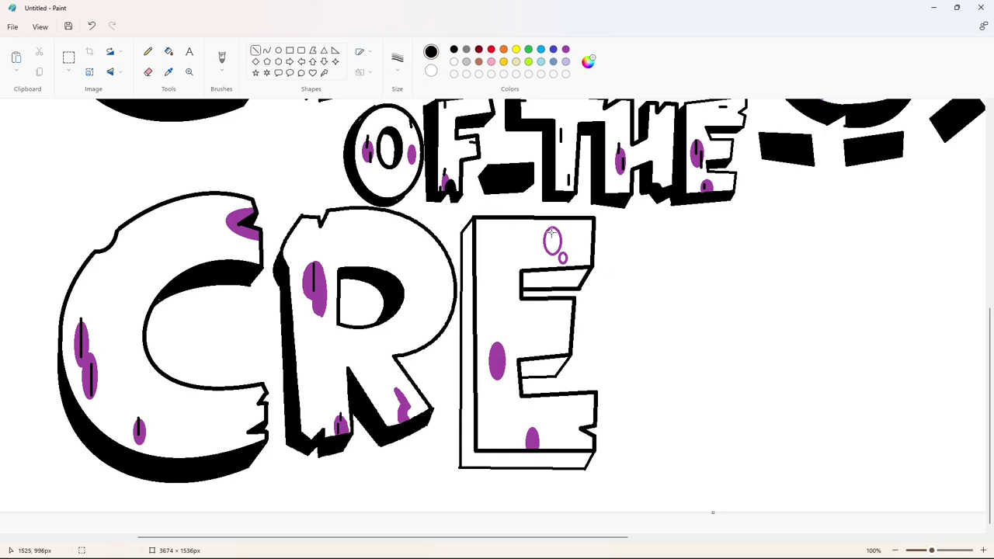
{"action": "left_click_drag", "start_coordinate": [552, 221], "coordinate": [551, 234]}
{"action": "left_click_drag", "start_coordinate": [497, 371], "coordinate": [497, 346]}
- Fill the E's depth areas beneath the arms and along the stem and base black
{"action": "left_click", "coordinate": [169, 51]}
{"action": "left_click", "coordinate": [555, 280]}
{"action": "left_click", "coordinate": [544, 368]}
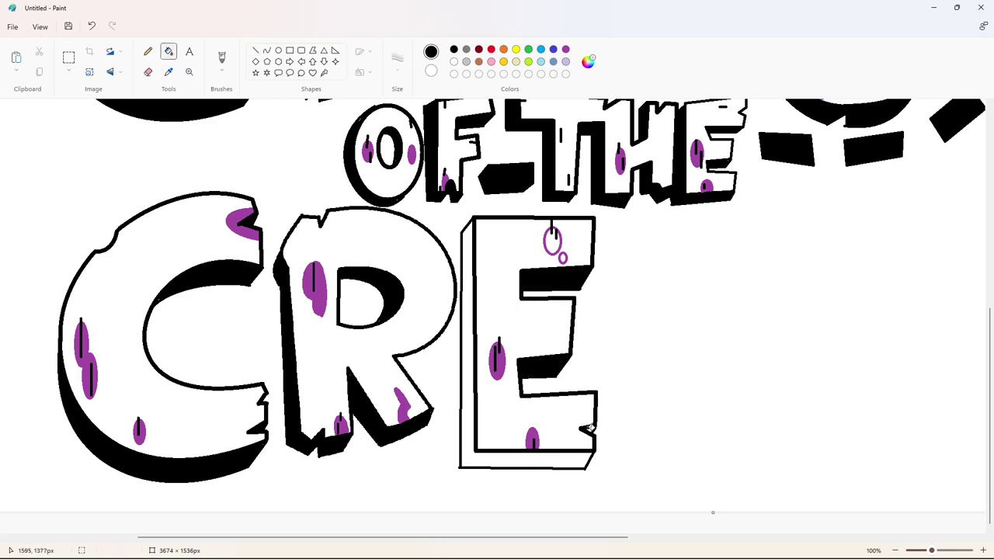
{"action": "left_click", "coordinate": [467, 350]}
- Copy the finished E, paste it at the canvas corner and fill the stray fragment beside it white
{"action": "left_click", "coordinate": [895, 550]}
{"action": "left_click", "coordinate": [68, 56]}
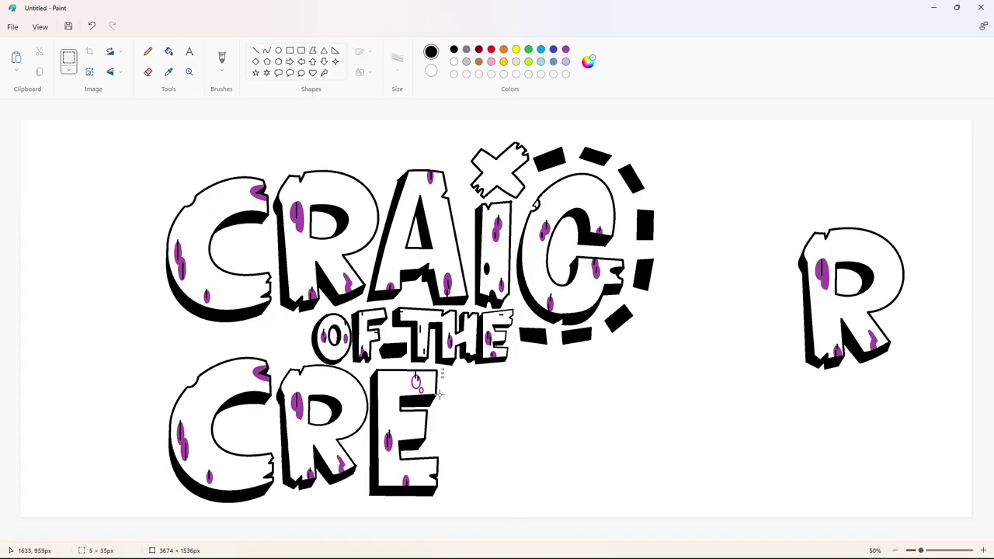
{"action": "left_click_drag", "start_coordinate": [446, 362], "coordinate": [362, 506]}
{"action": "key", "text": "ctrl+c"}
{"action": "key", "text": "ctrl+v"}
{"action": "left_click", "coordinate": [454, 62]}
{"action": "left_click", "coordinate": [32, 173]}
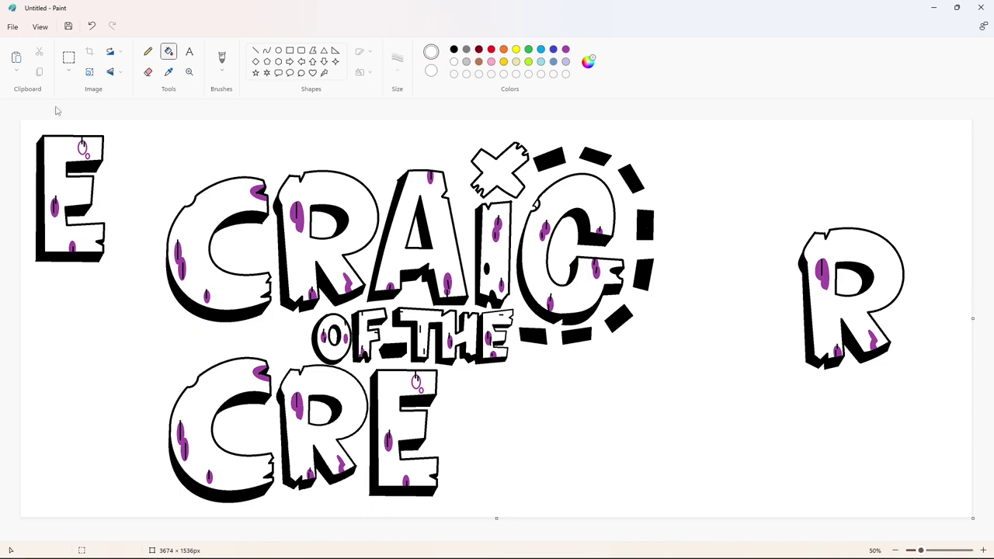
- Place a copy of the cleaned-up E beside the first E of the lower word
{"action": "left_click", "coordinate": [68, 58]}
{"action": "left_click_drag", "start_coordinate": [22, 127], "coordinate": [122, 293]}
{"action": "mouse_move", "coordinate": [65, 208]}
{"action": "left_mouse_down"}
{"action": "mouse_move", "coordinate": [243, 289]}
{"action": "mouse_move", "coordinate": [479, 440]}
{"action": "left_mouse_up"}
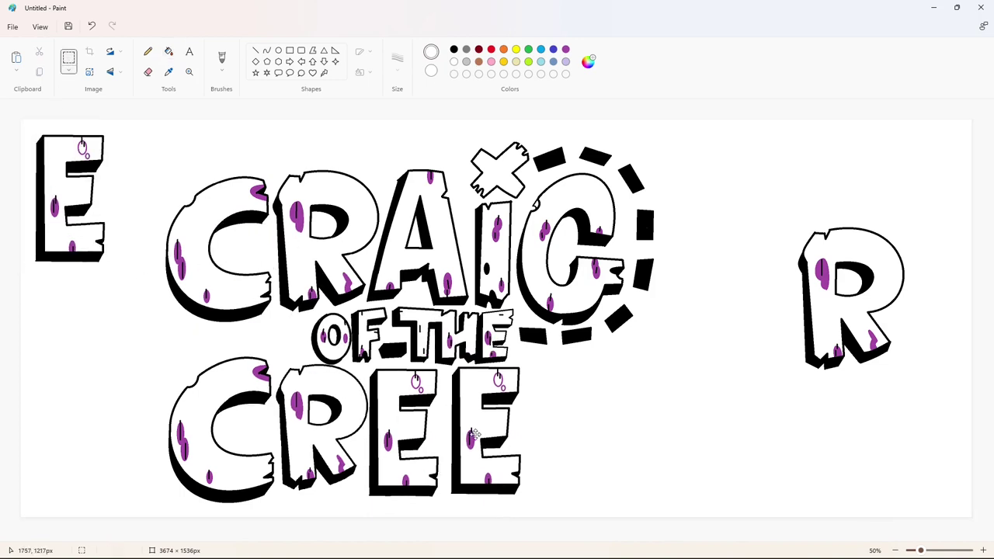
- Fill the hollow ovals on the upper arms of both lower-word Es purple
{"action": "left_click", "coordinate": [168, 52]}
{"action": "left_click", "coordinate": [565, 49]}
{"action": "left_click", "coordinate": [417, 381]}
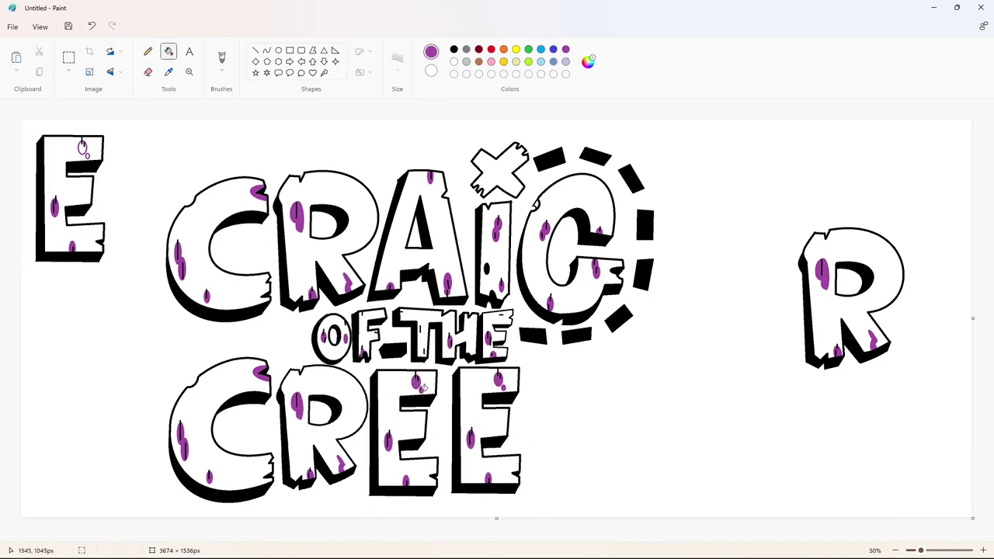
{"action": "left_click", "coordinate": [256, 50]}
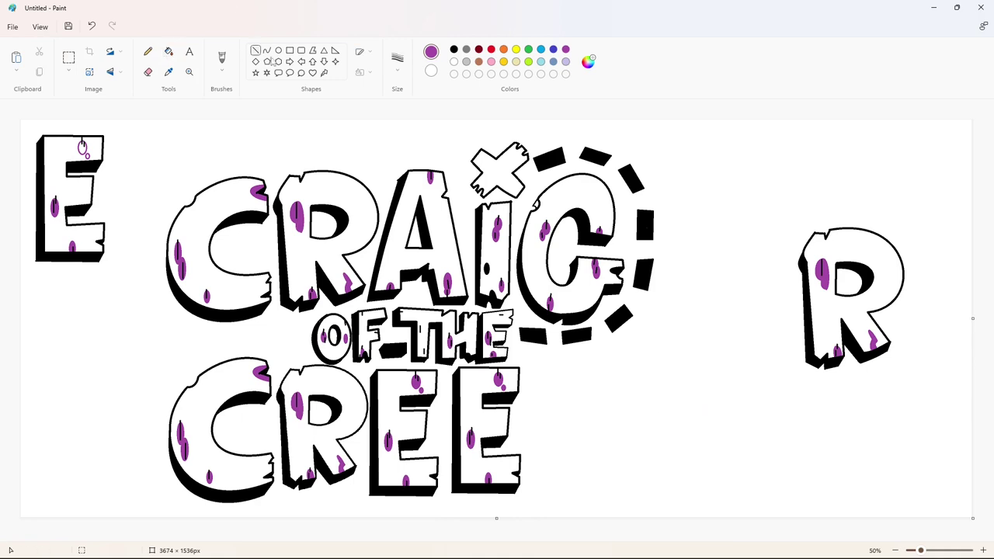
{"action": "left_click", "coordinate": [454, 49]}
{"action": "left_click_drag", "start_coordinate": [533, 355], "coordinate": [534, 482]}
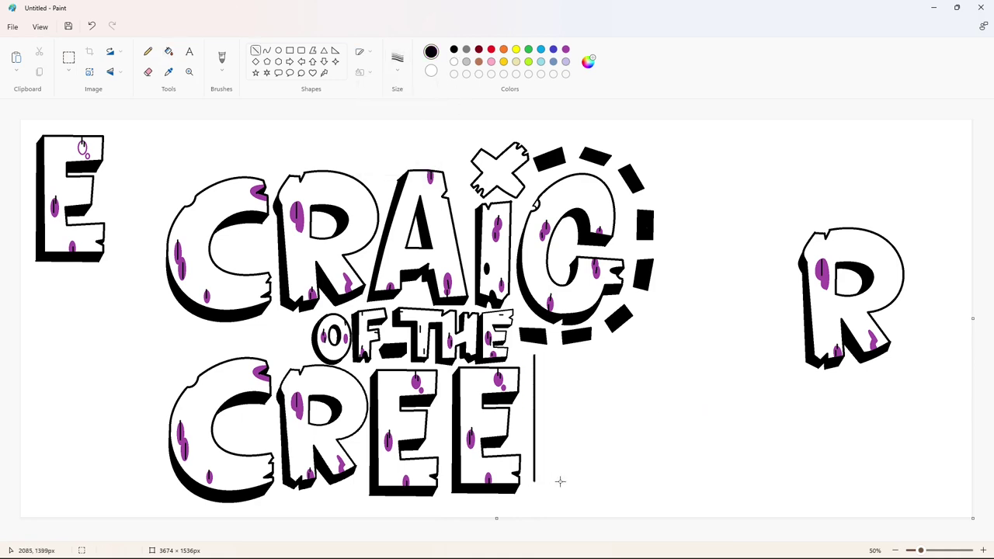
{"action": "key", "text": "ctrl+z"}
- Draw a black polygon outline of a block letter K beside the second E
{"action": "left_click", "coordinate": [312, 49]}
{"action": "left_click_drag", "start_coordinate": [534, 356], "coordinate": [534, 481]}
{"action": "left_click", "coordinate": [561, 482]}
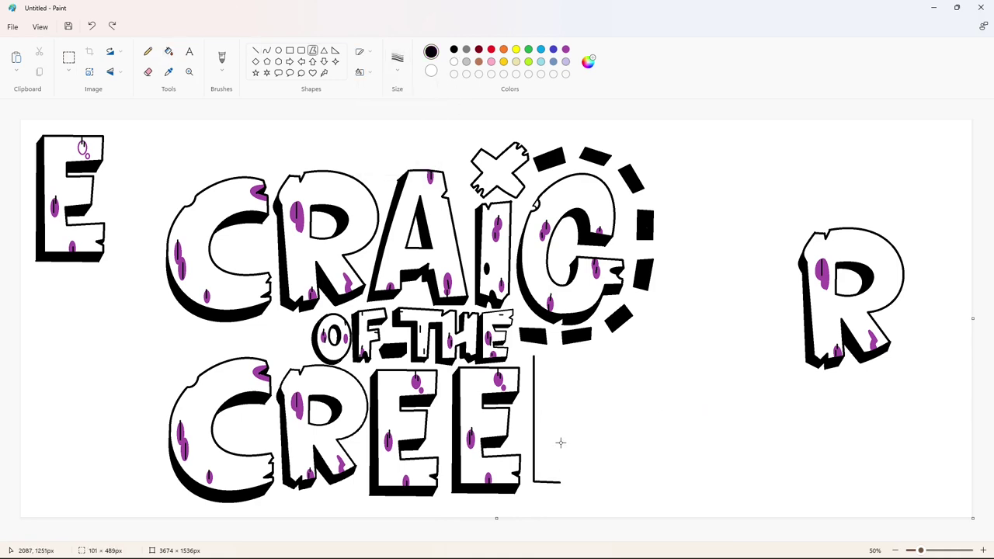
{"action": "left_click", "coordinate": [561, 437]}
{"action": "left_click", "coordinate": [584, 482]}
{"action": "left_click", "coordinate": [616, 470]}
{"action": "left_click", "coordinate": [588, 426]}
{"action": "left_click", "coordinate": [618, 361]}
{"action": "left_click", "coordinate": [584, 355]}
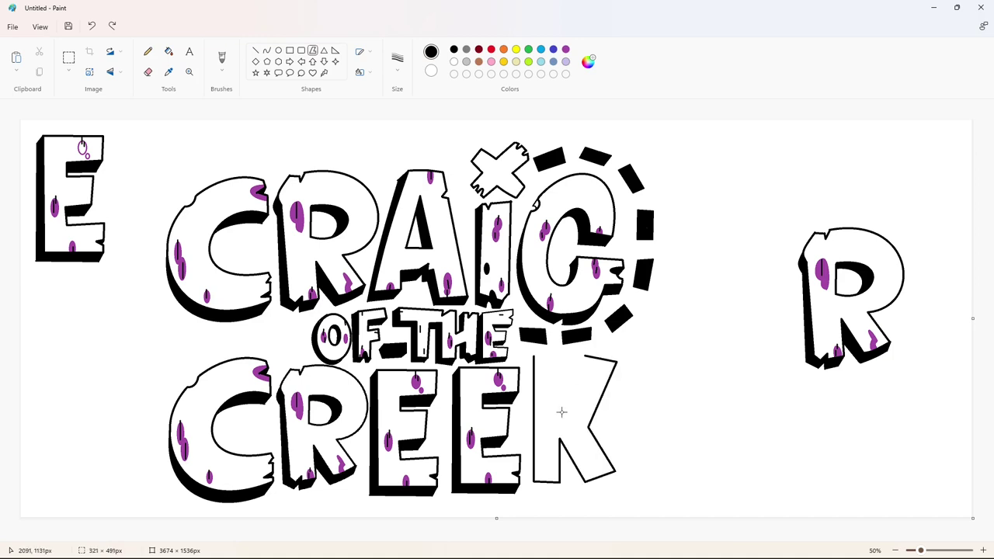
{"action": "left_click", "coordinate": [561, 412]}
{"action": "double_click", "coordinate": [559, 351]}
{"action": "left_click", "coordinate": [674, 417]}
- Draw purple curves for a drip and a bite at the top of the K's stem and a bite on its upper arm
{"action": "left_click", "coordinate": [267, 50]}
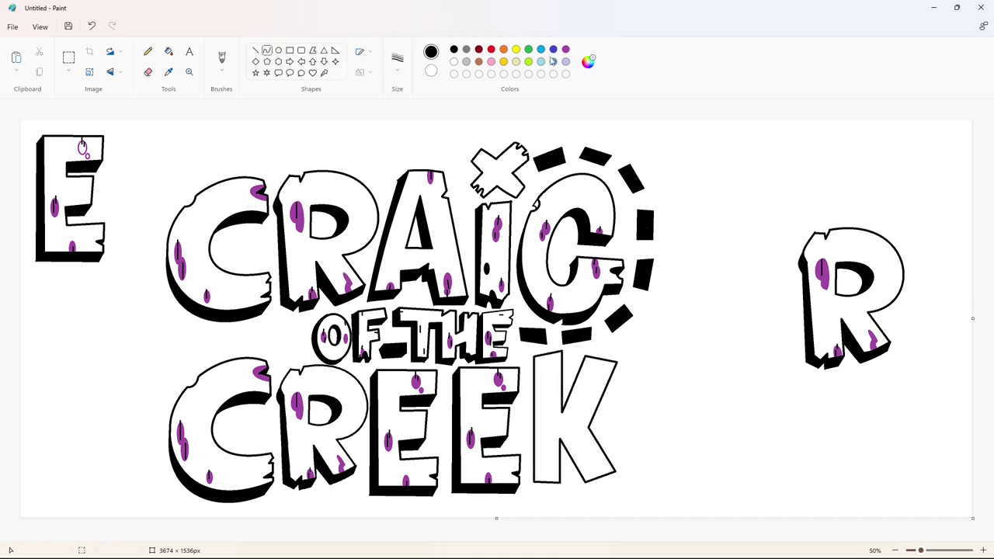
{"action": "left_click", "coordinate": [565, 49]}
{"action": "left_click", "coordinate": [397, 63]}
{"action": "left_click", "coordinate": [397, 113]}
{"action": "left_click_drag", "start_coordinate": [595, 399], "coordinate": [598, 410]}
{"action": "left_click_drag", "start_coordinate": [542, 353], "coordinate": [541, 386]}
{"action": "left_click", "coordinate": [397, 62]}
{"action": "left_click", "coordinate": [568, 362]}
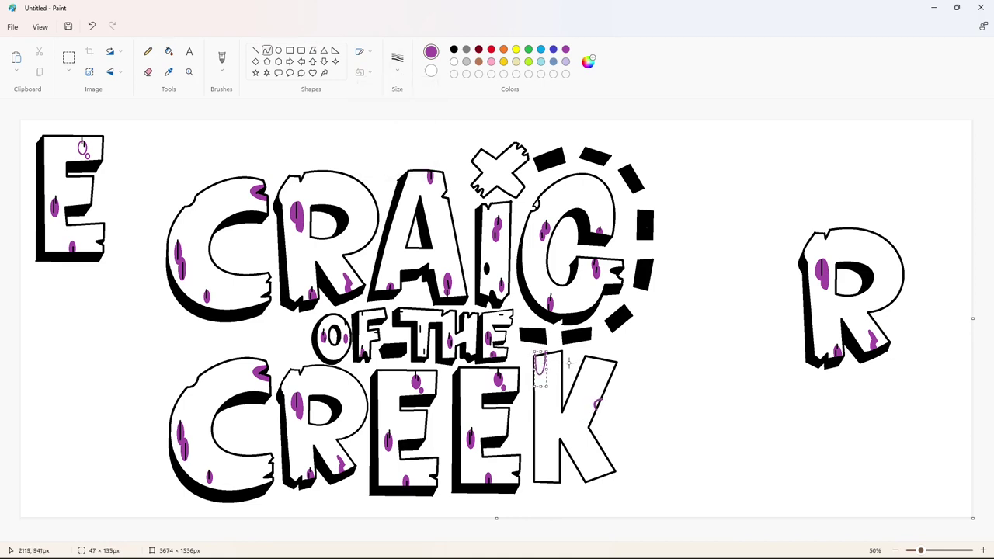
{"action": "left_click", "coordinate": [612, 357]}
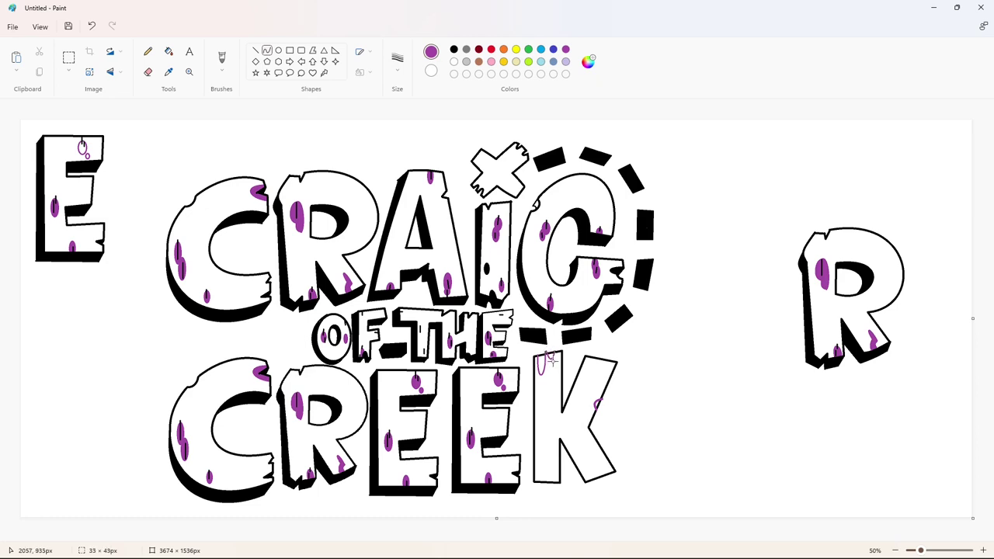
- Draw a purple bite curve at the foot of the K's lower leg
{"action": "left_click", "coordinate": [392, 63]}
{"action": "left_click", "coordinate": [397, 114]}
{"action": "left_click_drag", "start_coordinate": [632, 456], "coordinate": [600, 475]}
{"action": "left_click", "coordinate": [649, 450]}
- Draw purple oval outlines at the K's centre, near the bottom of its stem and on its lower leg
{"action": "left_click", "coordinate": [278, 50]}
{"action": "left_click_drag", "start_coordinate": [570, 402], "coordinate": [584, 435]}
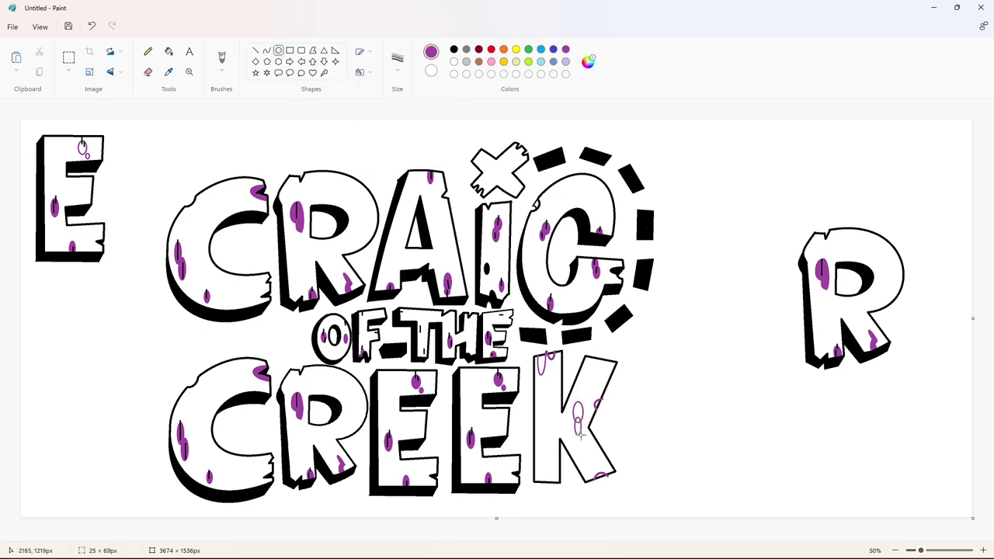
{"action": "left_click", "coordinate": [676, 423]}
{"action": "left_click_drag", "start_coordinate": [546, 481], "coordinate": [554, 487]}
{"action": "mouse_move", "coordinate": [540, 452]}
{"action": "left_mouse_down"}
{"action": "mouse_move", "coordinate": [552, 472]}
{"action": "mouse_move", "coordinate": [598, 478]}
{"action": "left_mouse_up"}
{"action": "left_click", "coordinate": [673, 455]}
- Fill the K outline segments crossing the bites on the upper arm and lower leg white
{"action": "left_click", "coordinate": [982, 550]}
{"action": "scroll", "coordinate": [497, 310], "scroll_direction": "down", "scroll_amount": 3}
{"action": "scroll", "coordinate": [497, 310], "scroll_direction": "right", "scroll_amount": 5}
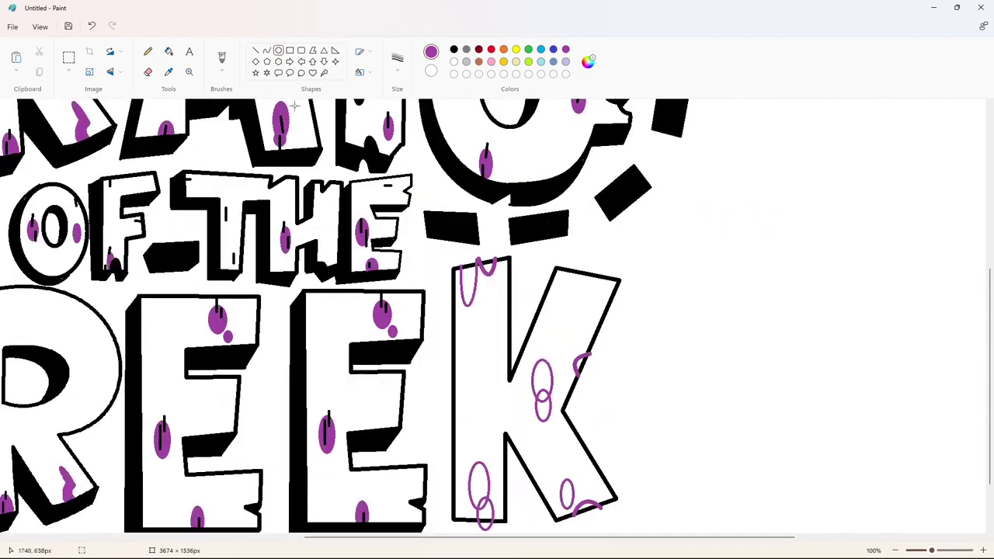
{"action": "left_click", "coordinate": [169, 51]}
{"action": "left_click", "coordinate": [454, 61]}
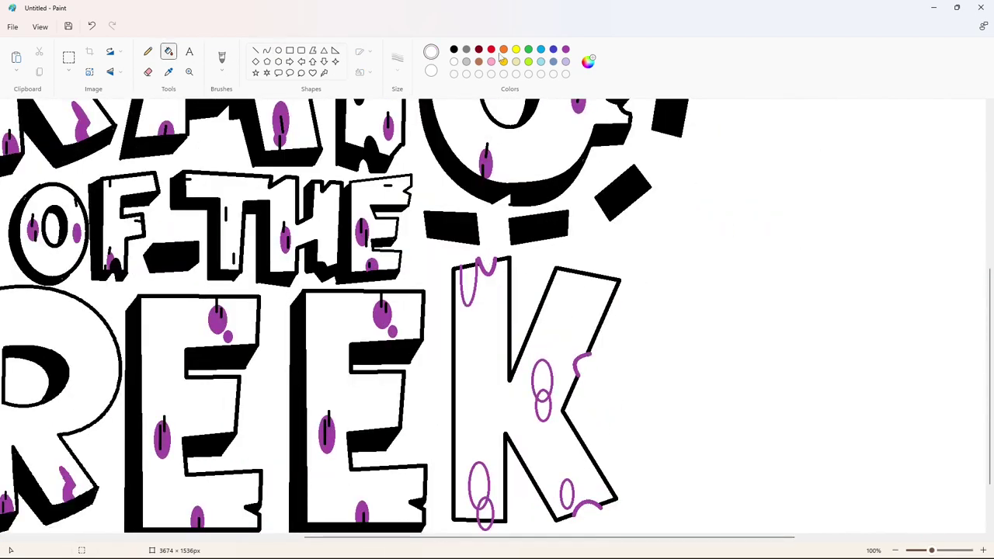
- Recolour the bite curve at the top of the K's stem black
{"action": "left_click", "coordinate": [453, 49]}
{"action": "left_click", "coordinate": [256, 50]}
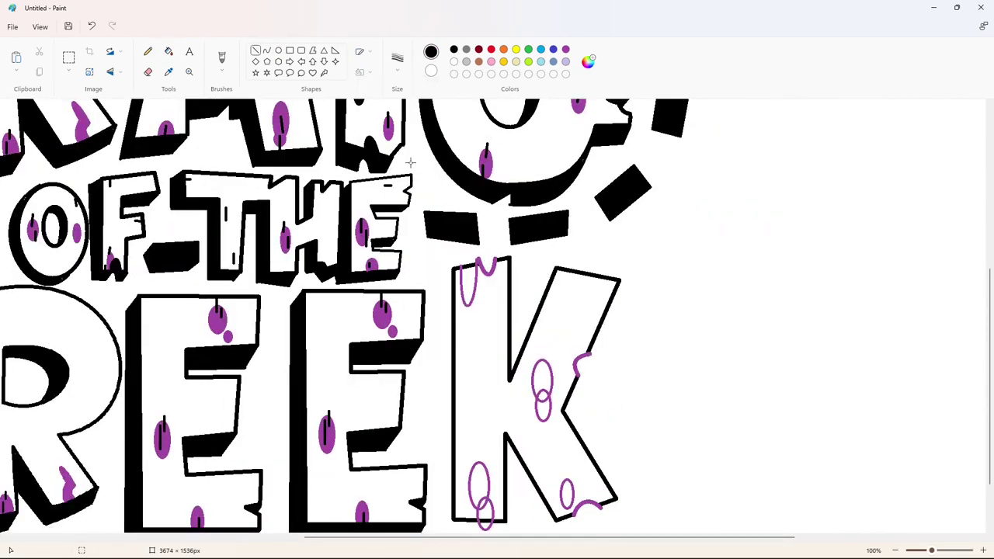
{"action": "key", "text": "Escape"}
{"action": "left_click", "coordinate": [453, 49]}
{"action": "left_click", "coordinate": [486, 266]}
- Fill the drip at the top of the K's stem and all the ovals on the K purple
{"action": "left_click", "coordinate": [566, 49]}
{"action": "left_click", "coordinate": [468, 285]}
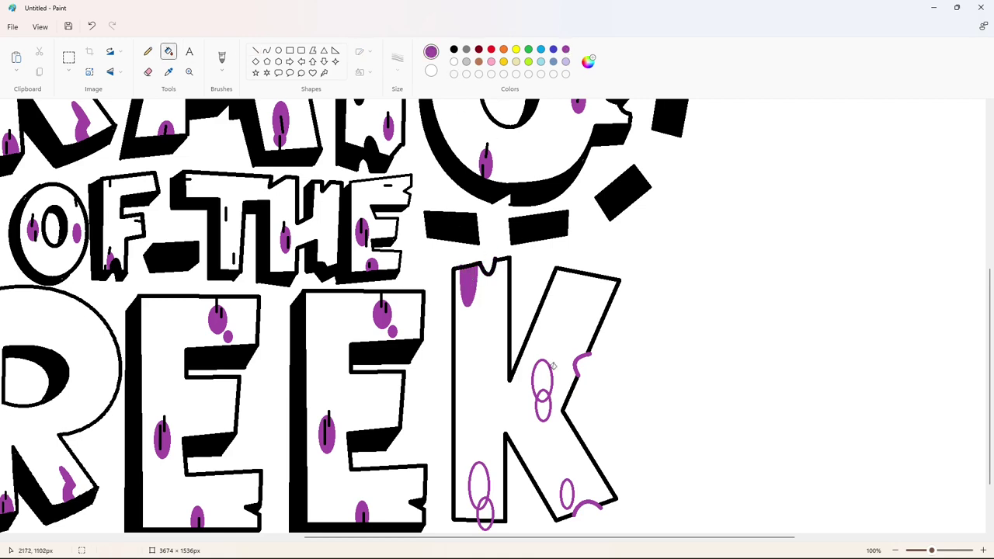
{"action": "left_click", "coordinate": [542, 385]}
{"action": "left_click", "coordinate": [567, 493]}
{"action": "left_click", "coordinate": [479, 478]}
{"action": "left_click", "coordinate": [486, 501]}
- Recolour the bite curves on the K's upper arm and lower leg black and patch the leg's outline with a black line
{"action": "left_click", "coordinate": [453, 48]}
{"action": "left_click", "coordinate": [577, 365]}
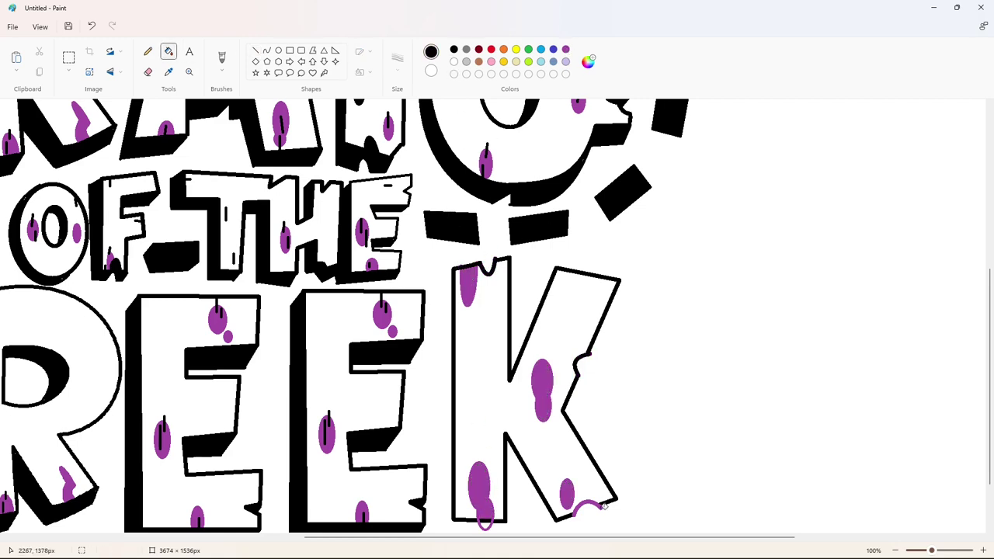
{"action": "left_click", "coordinate": [588, 505]}
{"action": "left_click", "coordinate": [256, 51]}
{"action": "left_click_drag", "start_coordinate": [570, 520], "coordinate": [583, 514]}
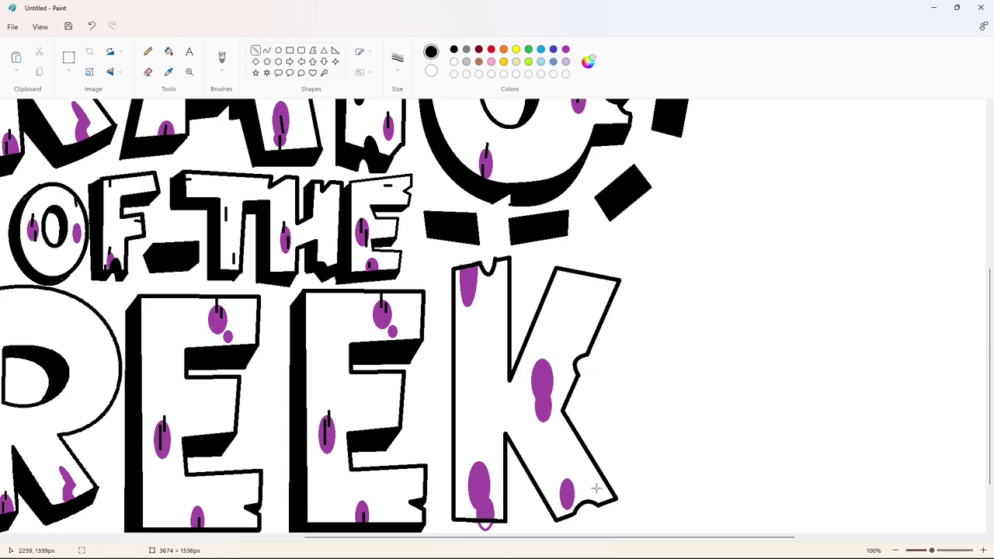
- Draw short black crack lines over the K's purple spots and along the edges of its arm and leg
{"action": "left_click", "coordinate": [169, 50]}
{"action": "left_click", "coordinate": [256, 50]}
{"action": "left_click", "coordinate": [397, 58]}
{"action": "left_click", "coordinate": [392, 138]}
{"action": "left_click", "coordinate": [453, 49]}
{"action": "left_click_drag", "start_coordinate": [463, 270], "coordinate": [471, 314]}
{"action": "left_click_drag", "start_coordinate": [545, 351], "coordinate": [541, 383]}
{"action": "key", "text": "ctrl+z"}
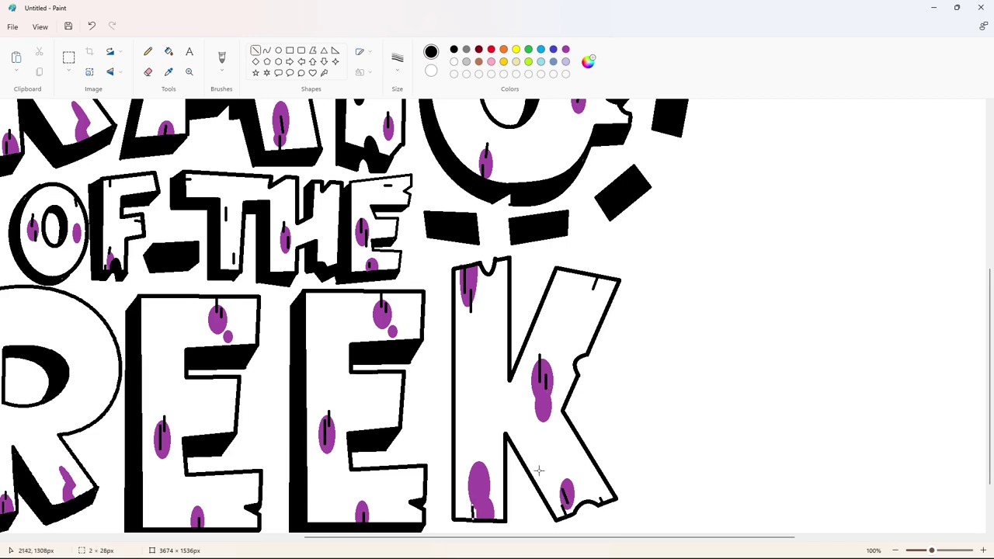
- Outline the K's depth along its stem, base and leg with black lines and fill it black
{"action": "left_click", "coordinate": [895, 550]}
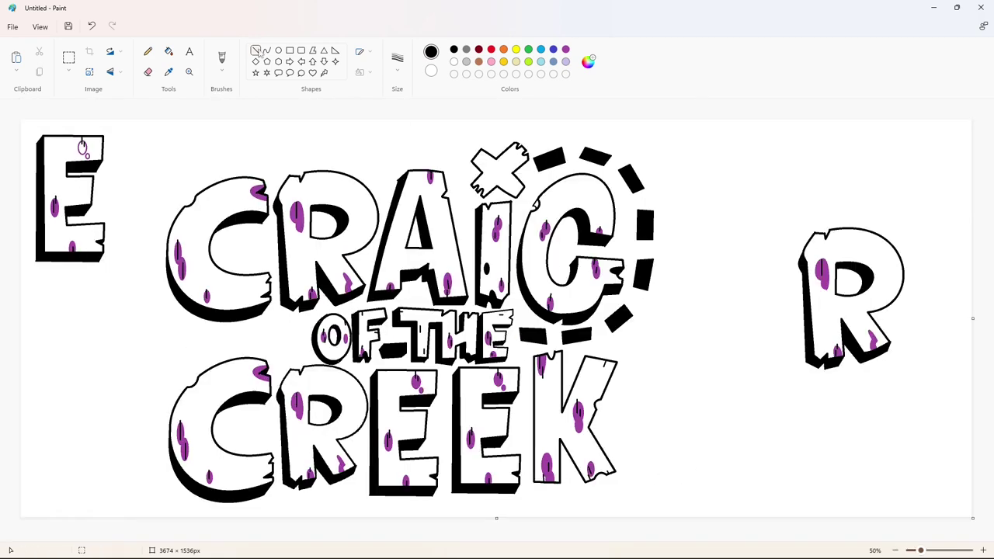
{"action": "mouse_move", "coordinate": [528, 362]}
{"action": "left_mouse_down"}
{"action": "mouse_move", "coordinate": [528, 489]}
{"action": "mouse_move", "coordinate": [581, 490]}
{"action": "left_mouse_up"}
{"action": "left_click", "coordinate": [266, 49]}
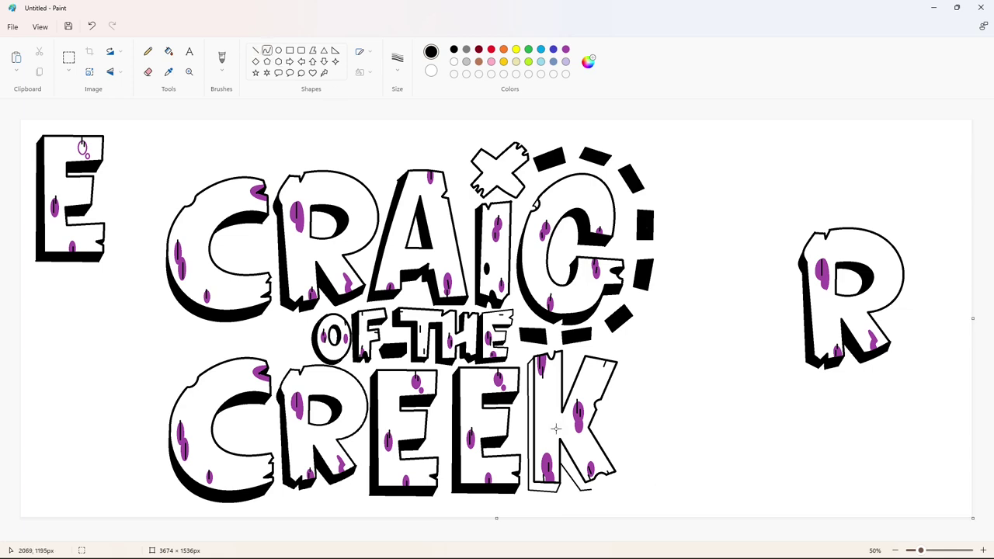
{"action": "left_click", "coordinate": [255, 50]}
{"action": "left_click", "coordinate": [168, 51]}
{"action": "left_click", "coordinate": [535, 427]}
{"action": "left_click", "coordinate": [594, 482]}
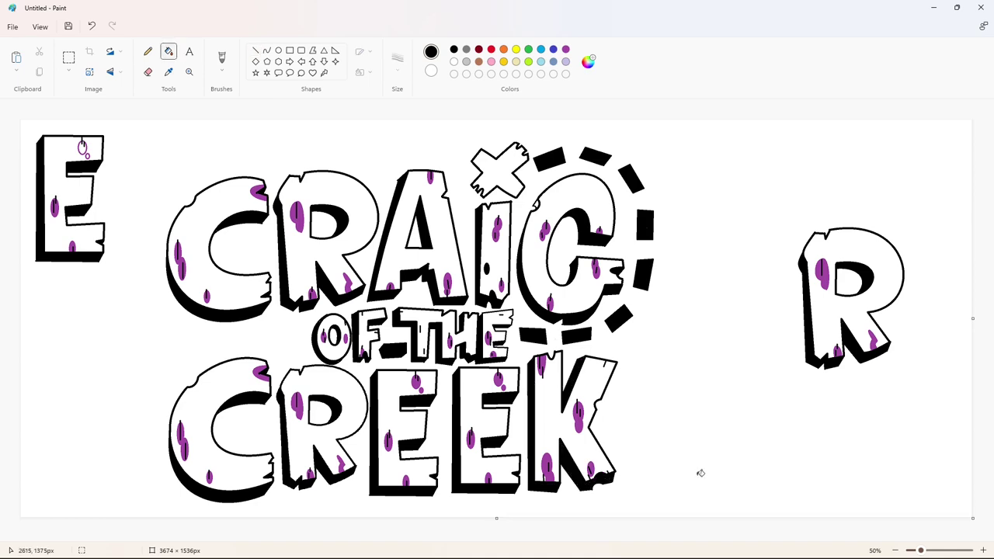
- Draw an indigo guide curve from the O of OF, arching over the top of the C of CREEK
{"action": "left_click", "coordinate": [267, 50]}
{"action": "left_click", "coordinate": [553, 49]}
{"action": "mouse_move", "coordinate": [305, 341]}
{"action": "left_mouse_down"}
{"action": "mouse_move", "coordinate": [167, 390]}
{"action": "mouse_move", "coordinate": [159, 342]}
{"action": "left_mouse_up"}
- Outline three black four-sided dashes along the guide curve, working outward from the O of OF
{"action": "left_click", "coordinate": [312, 50]}
{"action": "left_click", "coordinate": [453, 49]}
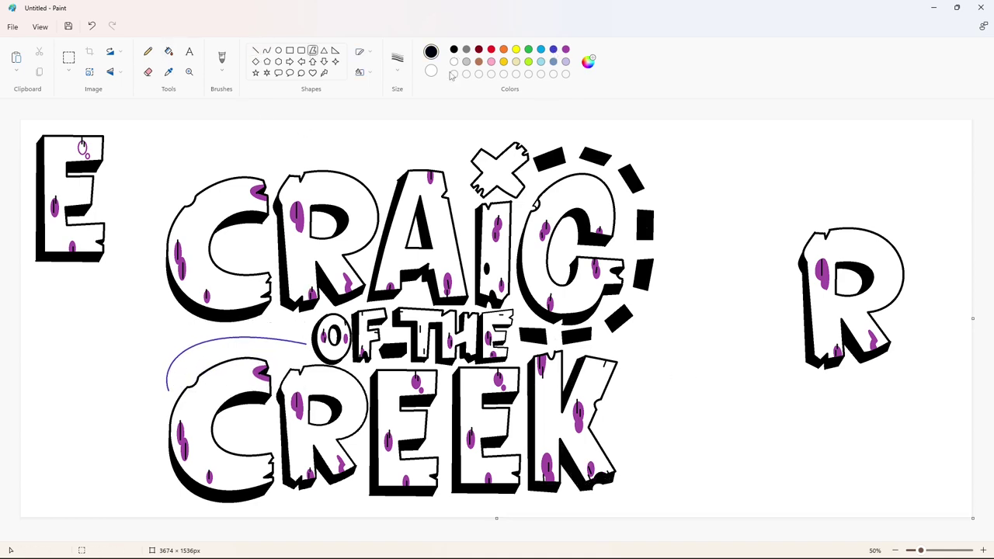
{"action": "left_click", "coordinate": [286, 345]}
{"action": "left_click", "coordinate": [287, 337]}
{"action": "left_click", "coordinate": [247, 344]}
{"action": "left_click", "coordinate": [248, 333]}
{"action": "left_click", "coordinate": [272, 332]}
{"action": "left_click_drag", "start_coordinate": [231, 331], "coordinate": [232, 349]}
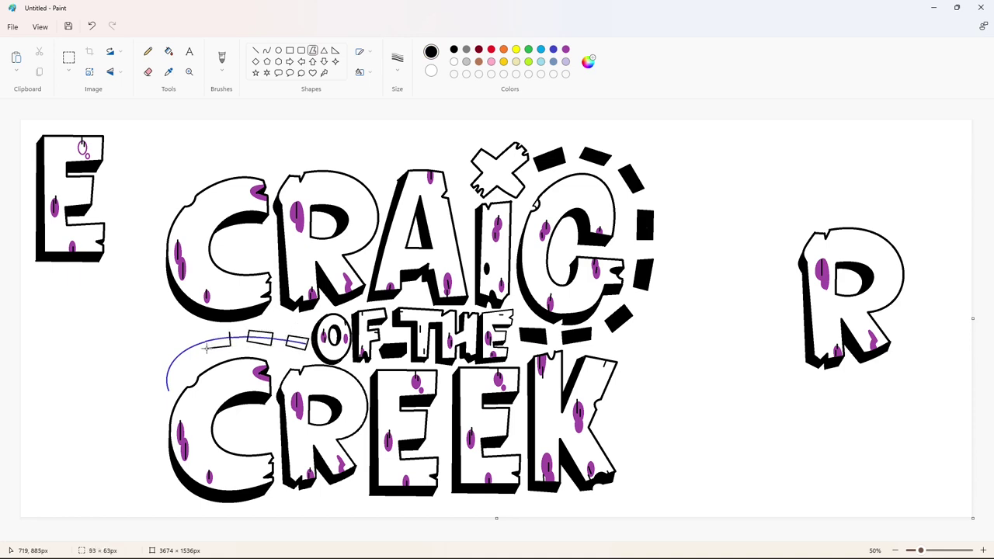
{"action": "left_click", "coordinate": [205, 351]}
{"action": "left_click", "coordinate": [205, 334]}
{"action": "left_click", "coordinate": [229, 333]}
- Outline two more black dashes on the bend and at the lower end of the guide curve
{"action": "left_click", "coordinate": [186, 345]}
{"action": "left_click", "coordinate": [181, 366]}
{"action": "left_click", "coordinate": [172, 358]}
{"action": "left_click", "coordinate": [184, 345]}
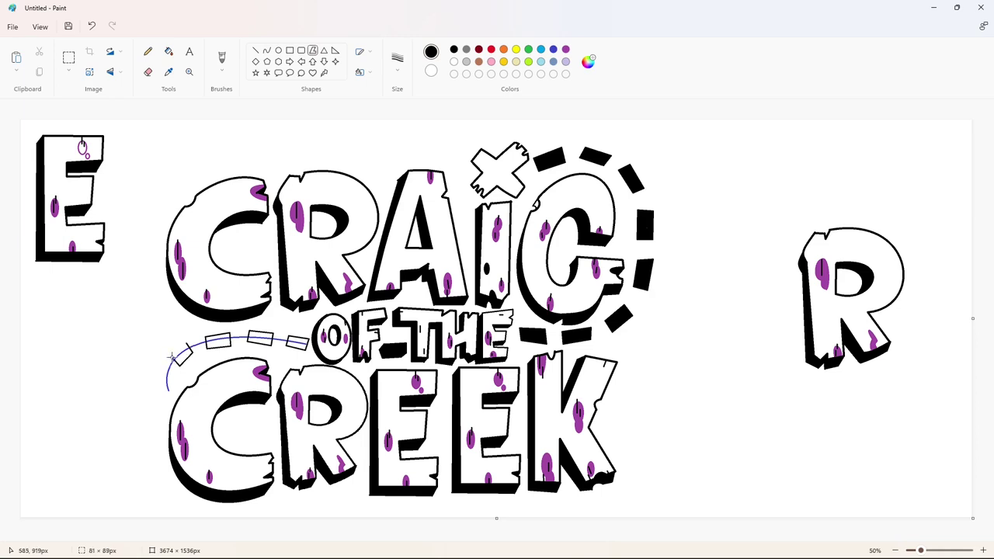
{"action": "left_click", "coordinate": [129, 373]}
{"action": "left_click", "coordinate": [165, 396]}
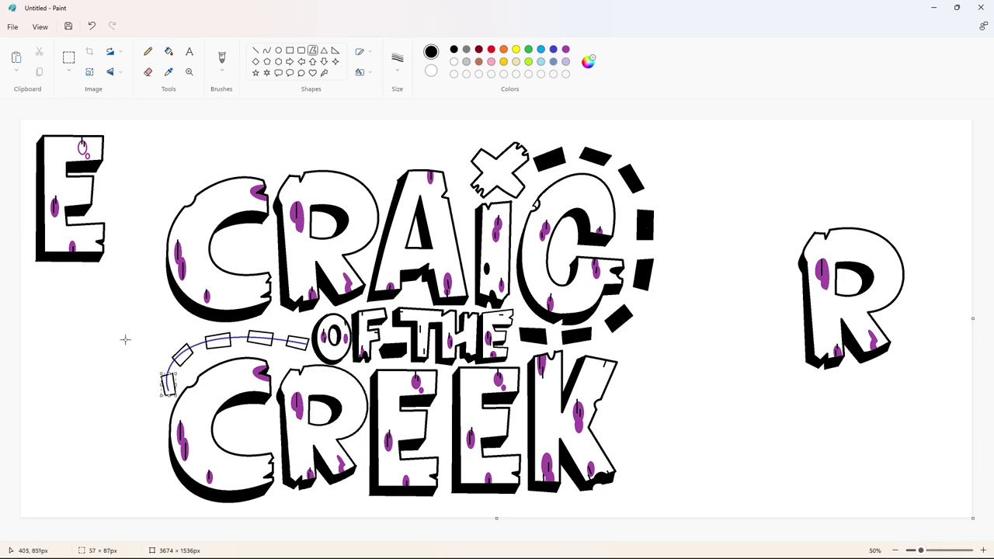
{"action": "left_click", "coordinate": [127, 339]}
- Clear the guide curve between the dashes and fill the insides of all five dashes indigo to absorb the line
{"action": "left_click", "coordinate": [169, 51]}
{"action": "left_click", "coordinate": [390, 156]}
{"action": "key", "text": "ctrl+z"}
{"action": "left_click", "coordinate": [298, 343]}
{"action": "left_click", "coordinate": [260, 339]}
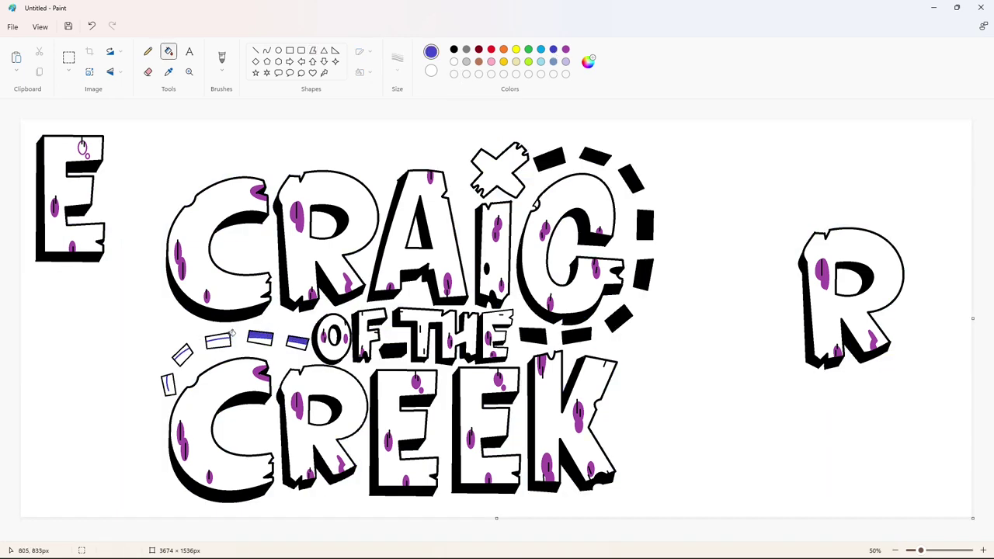
{"action": "left_click", "coordinate": [218, 339]}
{"action": "left_click", "coordinate": [183, 355]}
{"action": "left_click", "coordinate": [169, 386]}
- Fill the five indigo dashes beside the O of OF solid black
{"action": "left_click", "coordinate": [454, 49]}
{"action": "left_click", "coordinate": [298, 343]}
{"action": "left_click", "coordinate": [260, 339]}
{"action": "left_click", "coordinate": [217, 340]}
{"action": "left_click", "coordinate": [183, 355]}
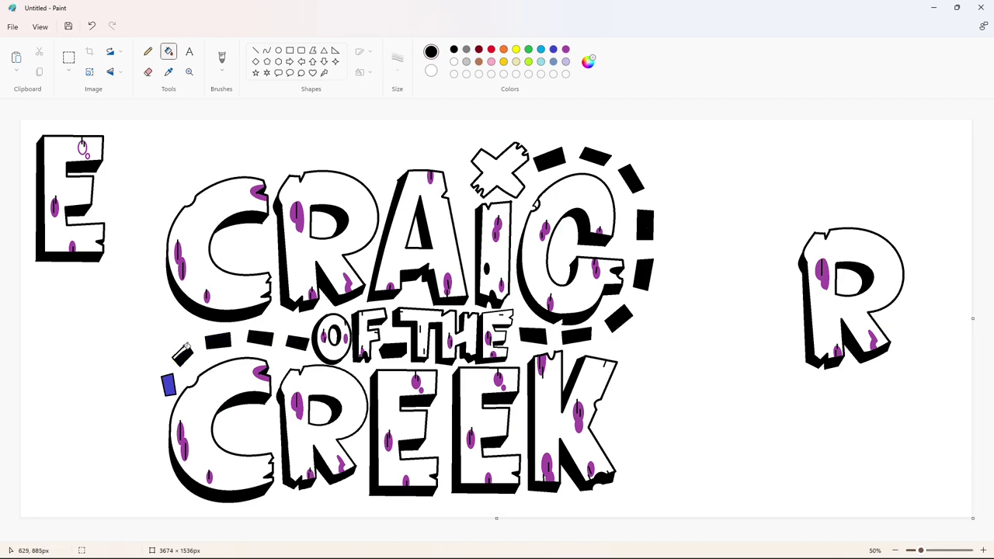
{"action": "left_click", "coordinate": [168, 383]}
- Erase the spare R and spare E beside the title by filling all their parts white
{"action": "left_click", "coordinate": [454, 62]}
{"action": "left_click", "coordinate": [810, 300]}
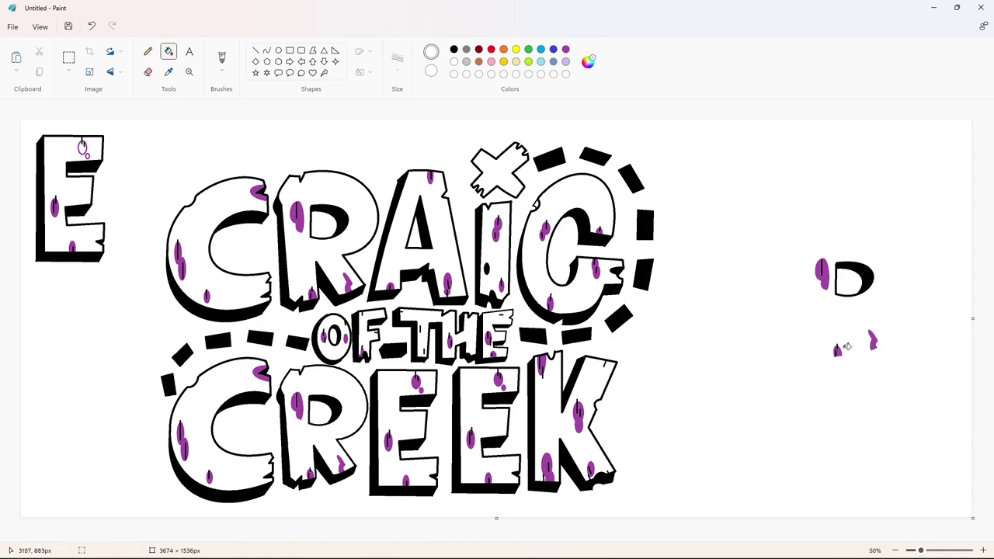
{"action": "left_click", "coordinate": [842, 350]}
{"action": "left_click", "coordinate": [854, 280]}
{"action": "left_click", "coordinate": [875, 340]}
{"action": "left_click", "coordinate": [822, 279]}
{"action": "left_click", "coordinate": [823, 269]}
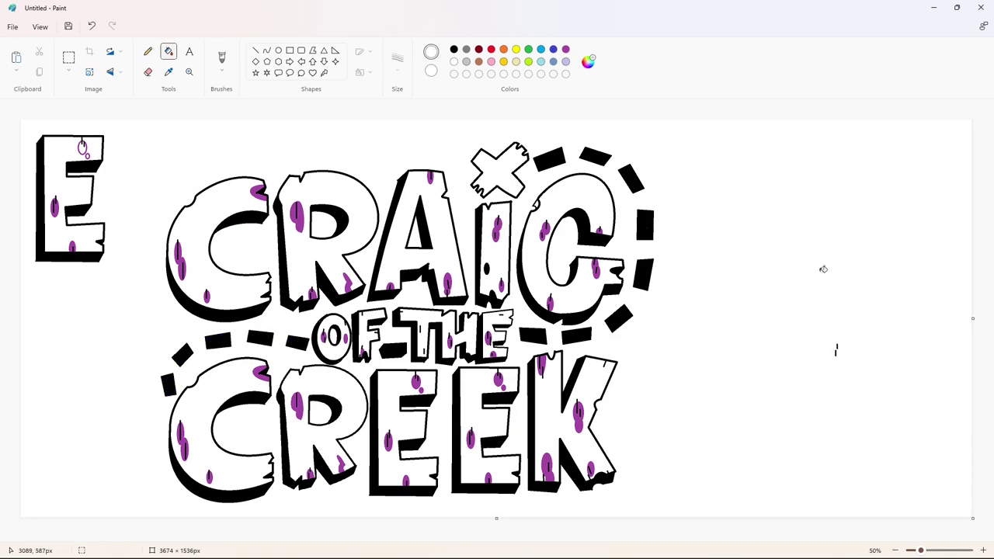
{"action": "left_click", "coordinate": [78, 144]}
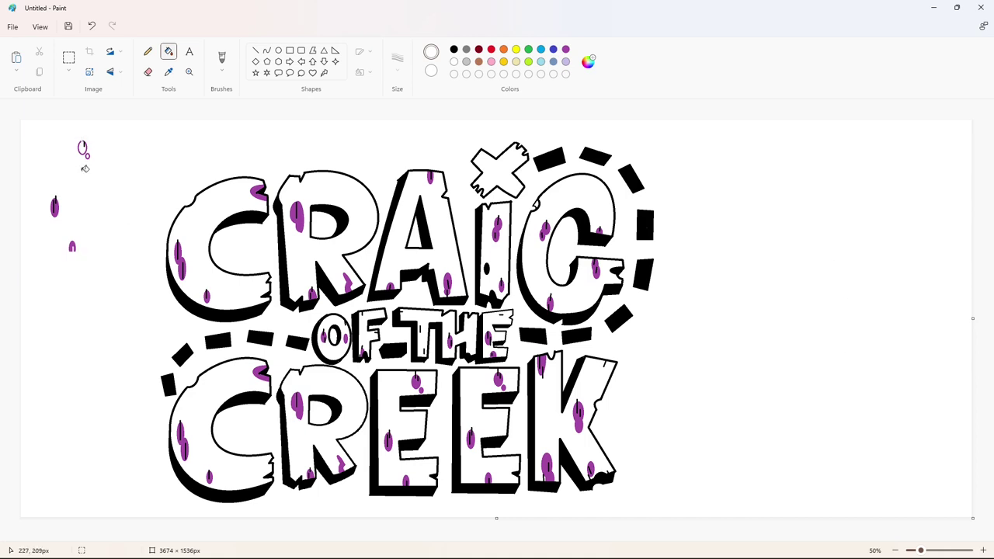
{"action": "left_click", "coordinate": [53, 206]}
- Select the whole title artwork including its dashes
{"action": "left_click", "coordinate": [289, 50]}
{"action": "left_click", "coordinate": [68, 57]}
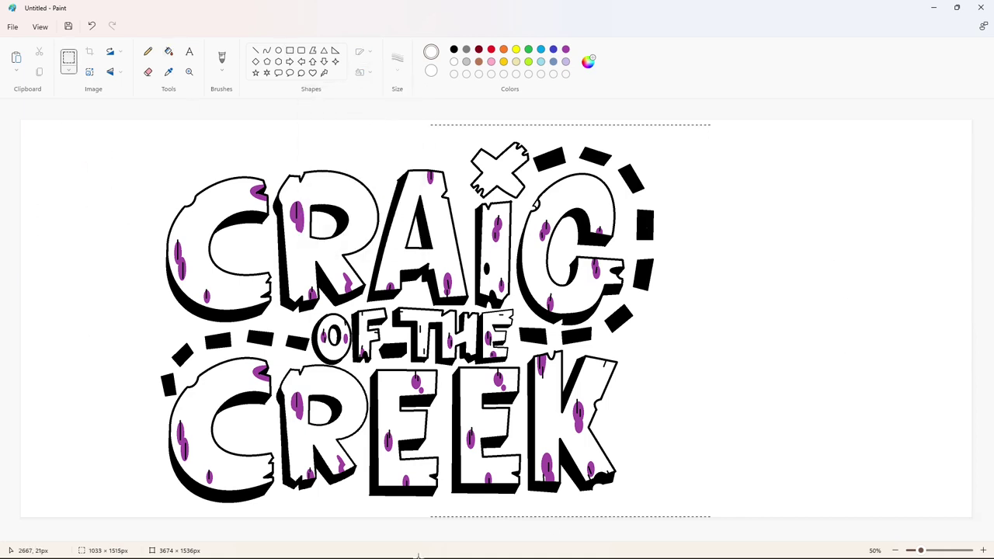
{"action": "left_click_drag", "start_coordinate": [710, 127], "coordinate": [88, 511]}
- Try filling the background and letter depth purple and the G's face black and purple
{"action": "left_click", "coordinate": [169, 51]}
{"action": "left_click", "coordinate": [455, 48]}
{"action": "left_click", "coordinate": [455, 145]}
{"action": "left_click", "coordinate": [565, 49]}
{"action": "left_click", "coordinate": [738, 233]}
{"action": "left_click", "coordinate": [454, 49]}
{"action": "left_click", "coordinate": [579, 233]}
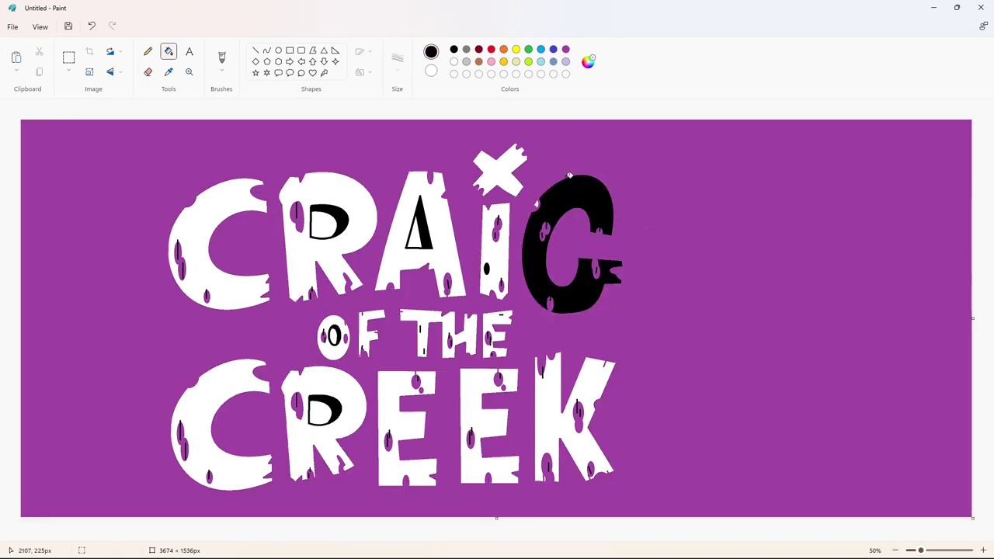
{"action": "left_click", "coordinate": [738, 233]}
{"action": "left_click", "coordinate": [566, 49]}
{"action": "left_click", "coordinate": [738, 233]}
{"action": "left_click", "coordinate": [738, 233]}
{"action": "left_click", "coordinate": [565, 49]}
{"action": "left_click", "coordinate": [610, 180]}
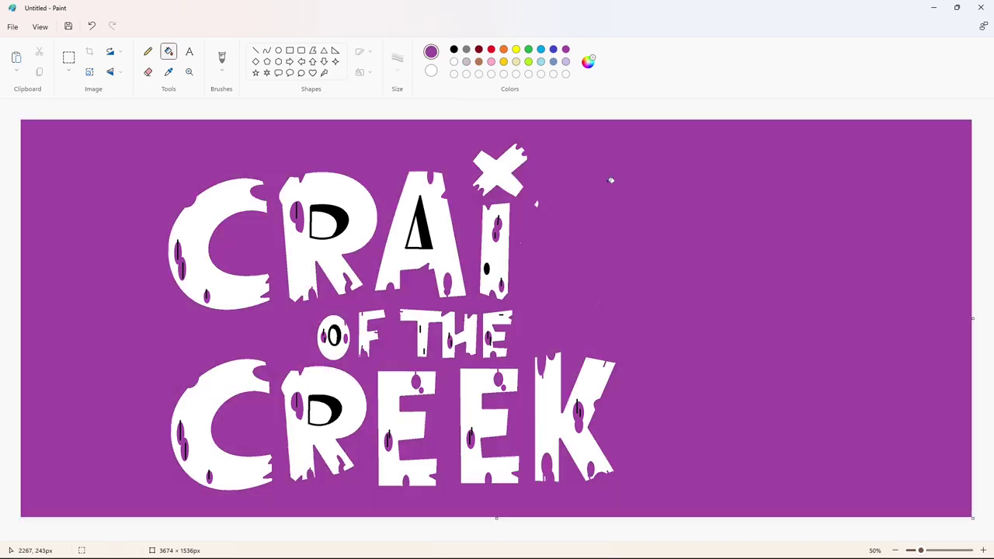
- Undo the trial background and letter fills and move the whole title toward the canvas's centre
{"action": "key", "text": "ctrl+z"}
{"action": "key", "text": "ctrl+z"}
{"action": "key", "text": "ctrl+z"}
{"action": "key", "text": "ctrl+z"}
{"action": "key", "text": "ctrl+z"}
{"action": "key", "text": "ctrl+z"}
{"action": "key", "text": "ctrl+z"}
{"action": "key", "text": "ctrl+z"}
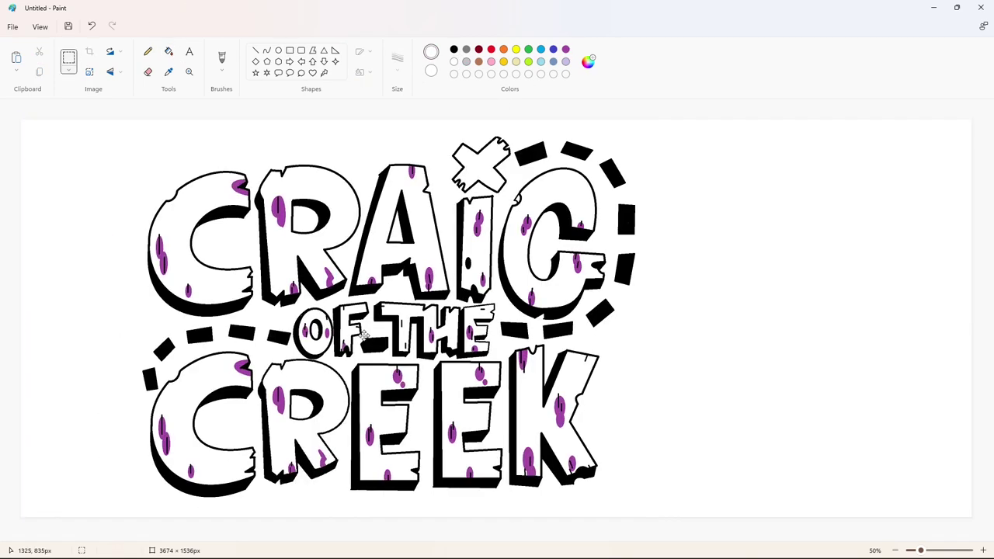
{"action": "key", "text": "ctrl+z"}
{"action": "key", "text": "ctrl+z"}
- Mix a muted green custom colour starting from the palette green
{"action": "left_click", "coordinate": [528, 49]}
{"action": "left_click", "coordinate": [588, 61]}
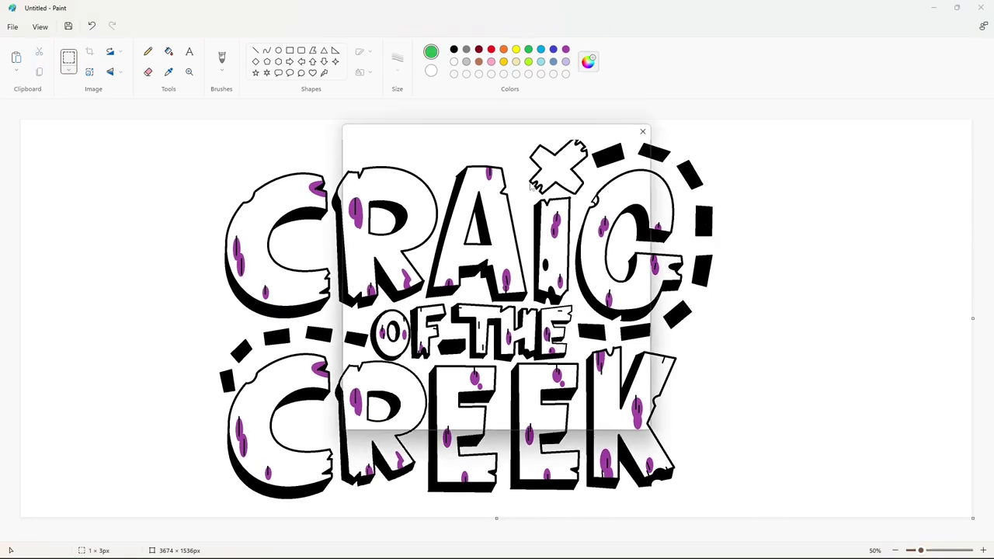
{"action": "left_click", "coordinate": [408, 269]}
{"action": "left_click_drag", "start_coordinate": [536, 208], "coordinate": [533, 236]}
{"action": "left_click", "coordinate": [466, 409]}
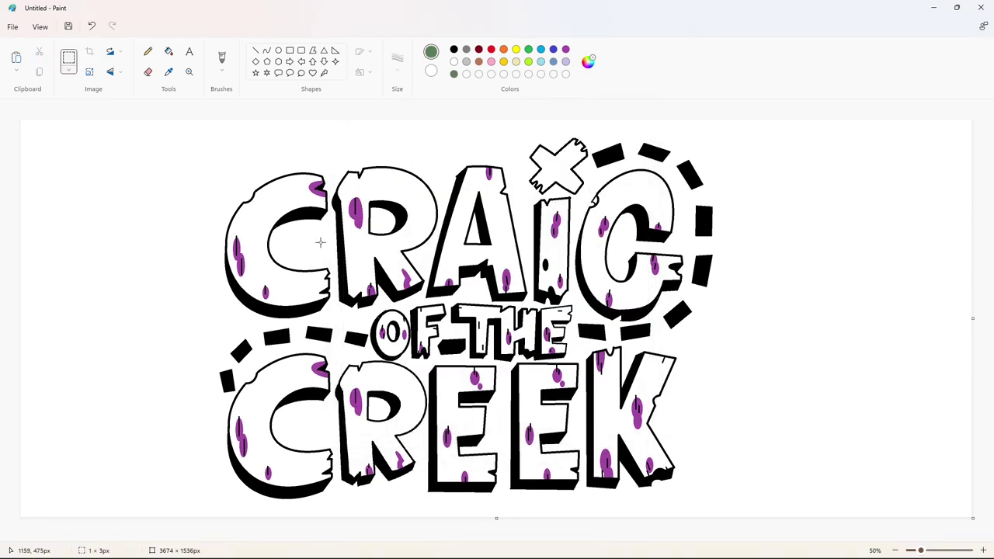
- Mix a much darker shade of the muted green as a second custom colour
{"action": "left_click", "coordinate": [406, 285]}
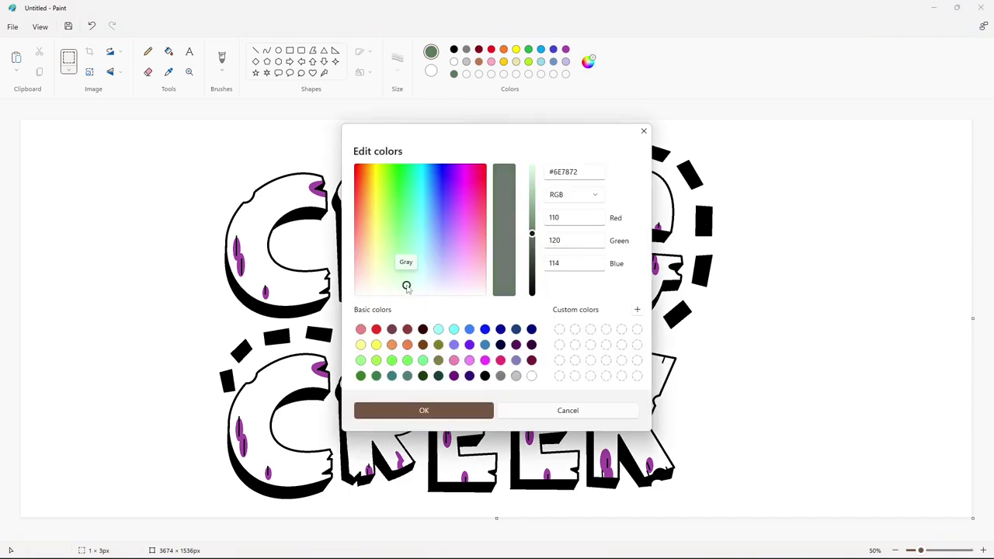
{"action": "left_click", "coordinate": [643, 131]}
{"action": "left_click", "coordinate": [587, 61]}
{"action": "left_click_drag", "start_coordinate": [532, 233], "coordinate": [533, 261]}
{"action": "left_click", "coordinate": [361, 410]}
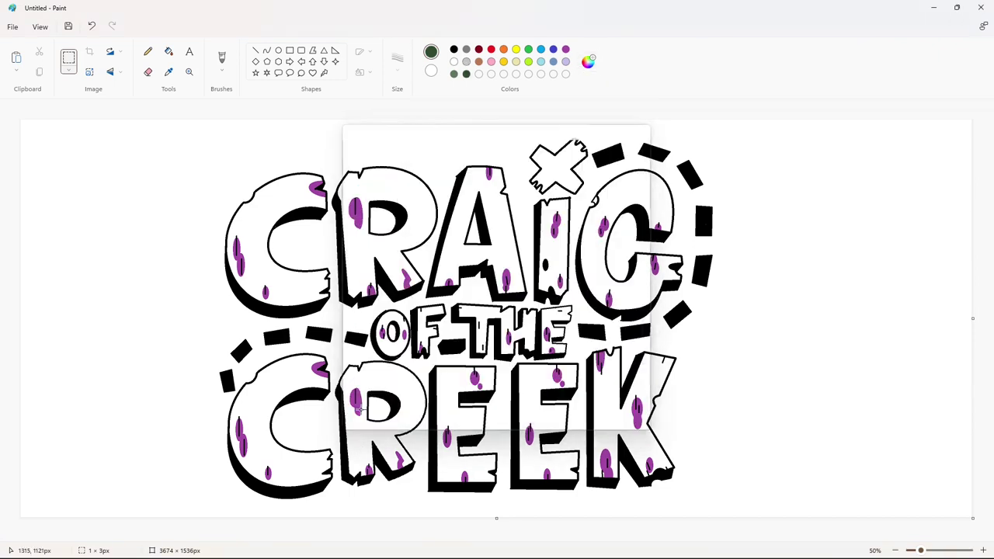
- Mix a muted red custom colour and fill the X above the I of CRAIG with it
{"action": "left_click", "coordinate": [491, 49]}
{"action": "left_click", "coordinate": [587, 61]}
{"action": "left_click_drag", "start_coordinate": [433, 285], "coordinate": [480, 241]}
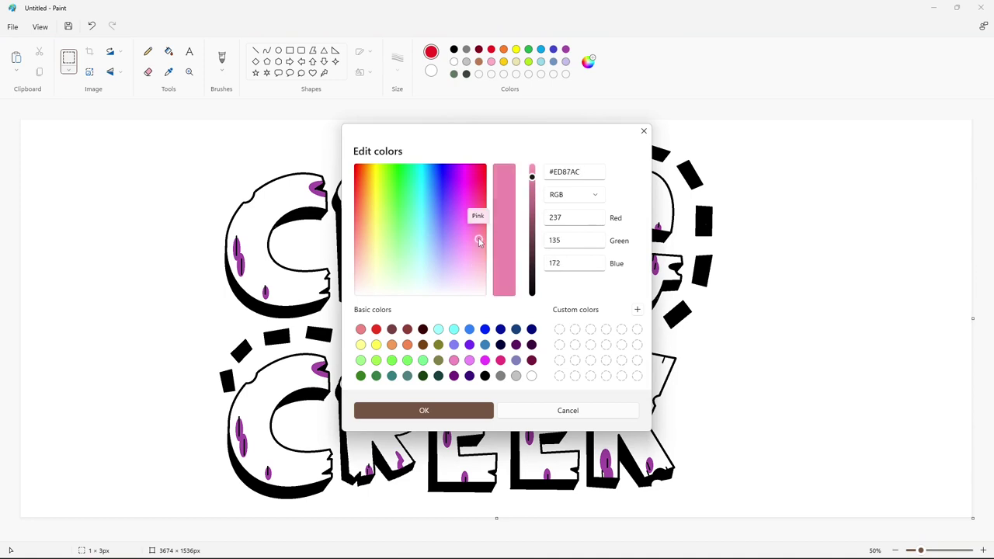
{"action": "left_click", "coordinate": [533, 221]}
{"action": "mouse_move", "coordinate": [380, 240]}
{"action": "left_mouse_down"}
{"action": "mouse_move", "coordinate": [353, 250]}
{"action": "mouse_move", "coordinate": [354, 203]}
{"action": "left_mouse_up"}
{"action": "left_click", "coordinate": [532, 167]}
{"action": "left_click", "coordinate": [424, 410]}
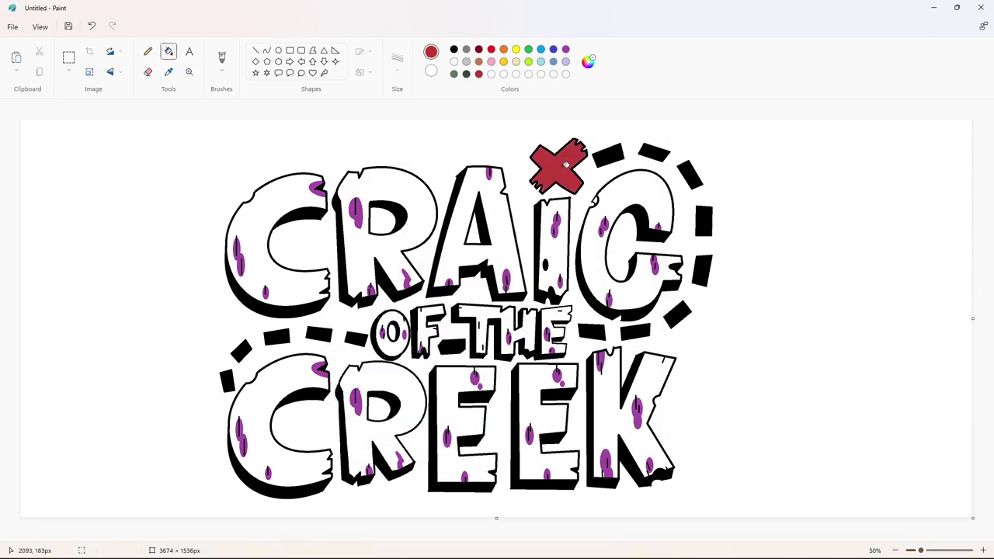
{"action": "left_click", "coordinate": [559, 167]}
- Fill the spots on the outer side and base of the C of CRAIG dark green
{"action": "left_click", "coordinate": [983, 549]}
{"action": "left_click", "coordinate": [454, 74]}
{"action": "left_click", "coordinate": [458, 272]}
{"action": "left_click", "coordinate": [513, 357]}
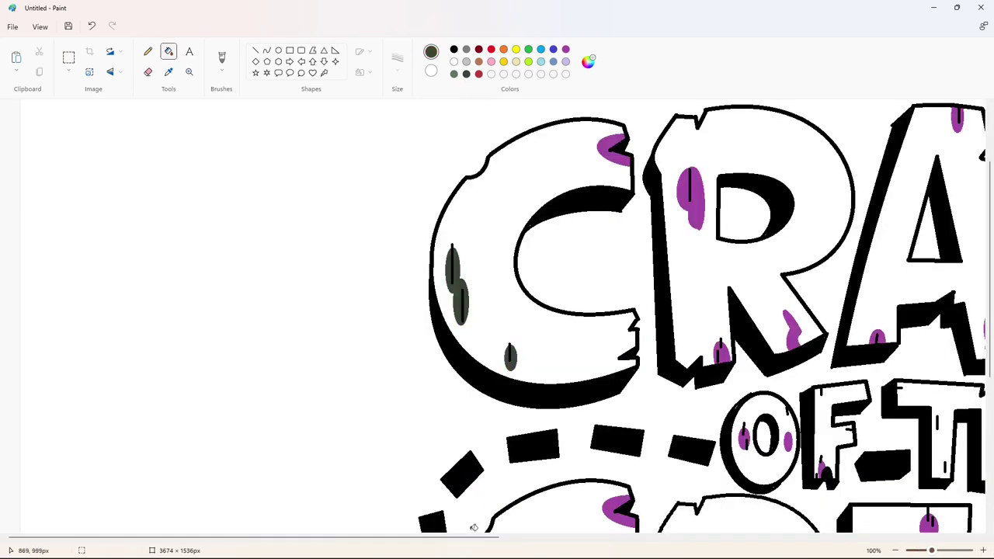
{"action": "scroll", "coordinate": [521, 148], "scroll_direction": "right", "scroll_amount": 3}
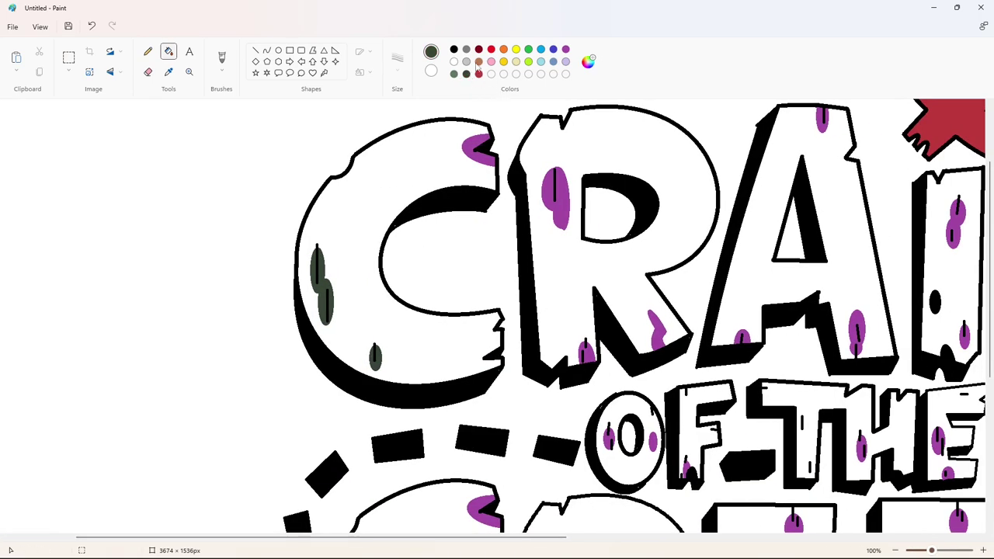
- Mix a warm grey and a darker warm grey as custom colours
{"action": "double_click", "coordinate": [453, 74]}
{"action": "left_click_drag", "start_coordinate": [397, 267], "coordinate": [369, 281]}
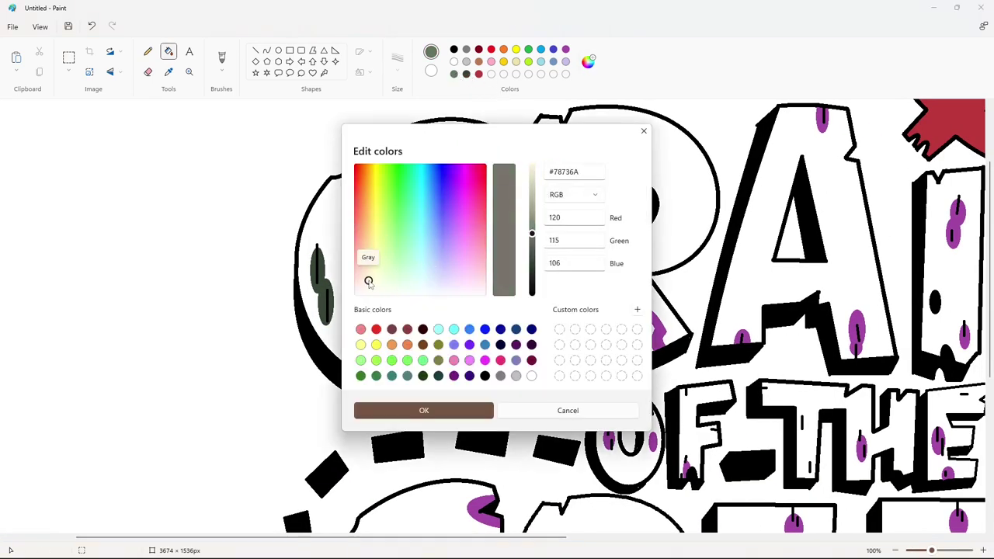
{"action": "left_click_drag", "start_coordinate": [531, 233], "coordinate": [531, 249]}
{"action": "left_click", "coordinate": [424, 410]}
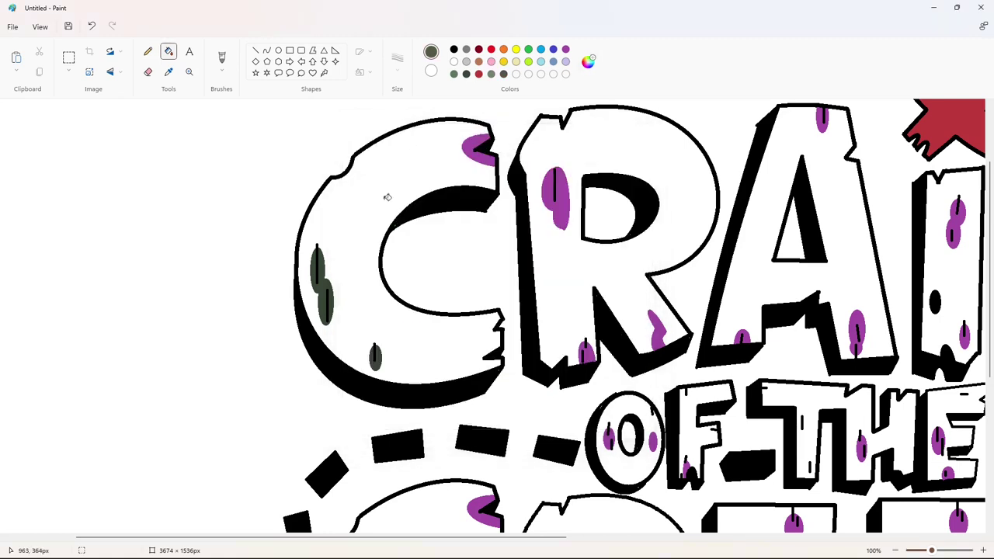
- Fill the face of the C of CRAIG muted green and the spot at its upper notch dark green
{"action": "left_click", "coordinate": [425, 186]}
{"action": "left_click", "coordinate": [479, 149]}
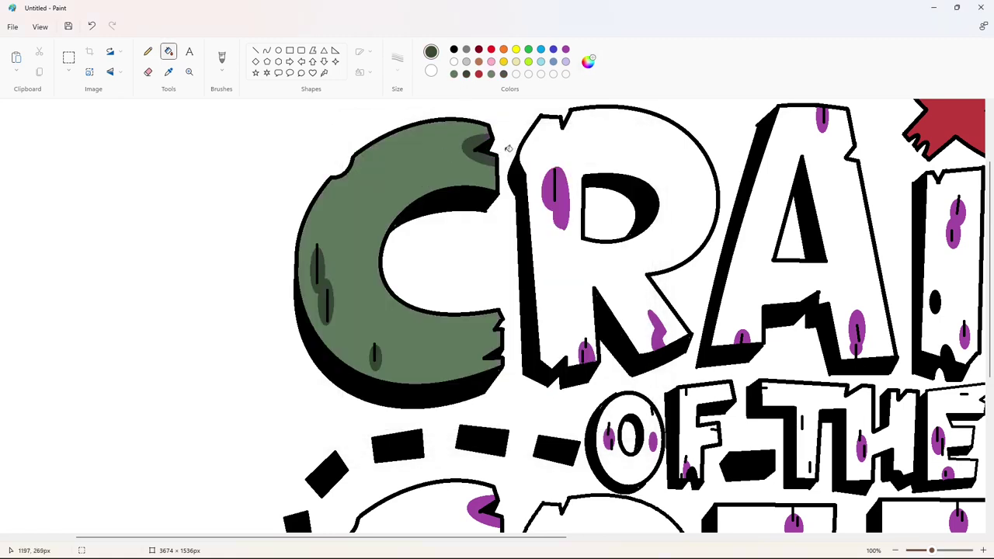
- Mix a slightly lighter muted green and fill the faces of the C and R of CRAIG with it
{"action": "left_click", "coordinate": [588, 62]}
{"action": "left_click_drag", "start_coordinate": [504, 257], "coordinate": [504, 233]}
{"action": "left_click", "coordinate": [424, 410]}
{"action": "left_click", "coordinate": [370, 210]}
{"action": "left_click_drag", "start_coordinate": [437, 536], "coordinate": [514, 535]}
{"action": "left_click", "coordinate": [515, 179]}
- Fill all the purple spots on the R of CRAIG dark green
{"action": "left_click", "coordinate": [466, 73]}
{"action": "left_click", "coordinate": [404, 198]}
{"action": "left_click", "coordinate": [437, 354]}
{"action": "left_click", "coordinate": [506, 330]}
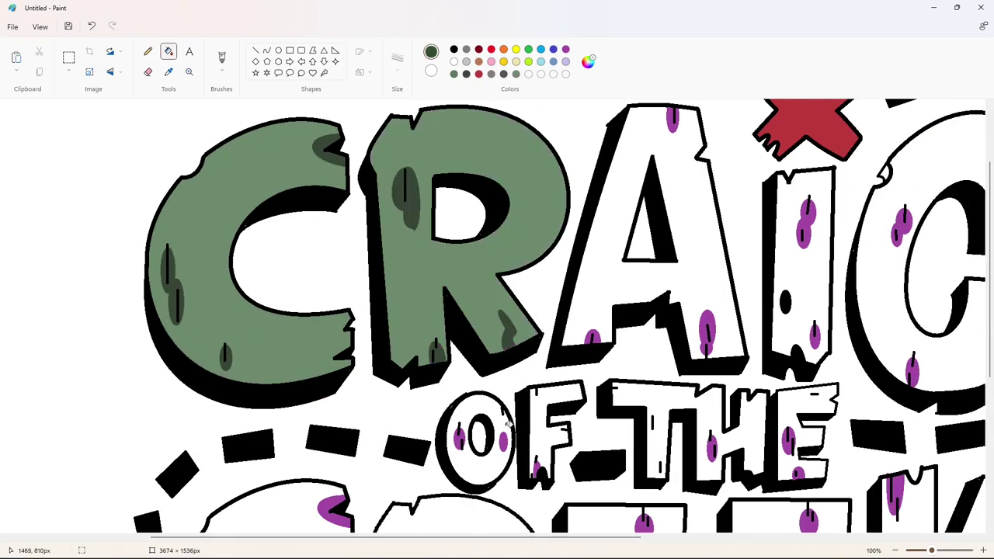
- Fill the purple spots on the A and I of CRAIG dark green
{"action": "left_click", "coordinate": [591, 338]}
{"action": "left_click", "coordinate": [671, 118]}
{"action": "left_click", "coordinate": [706, 330]}
{"action": "left_click_drag", "start_coordinate": [472, 537], "coordinate": [632, 537]}
{"action": "left_click", "coordinate": [481, 211]}
{"action": "left_click", "coordinate": [489, 335]}
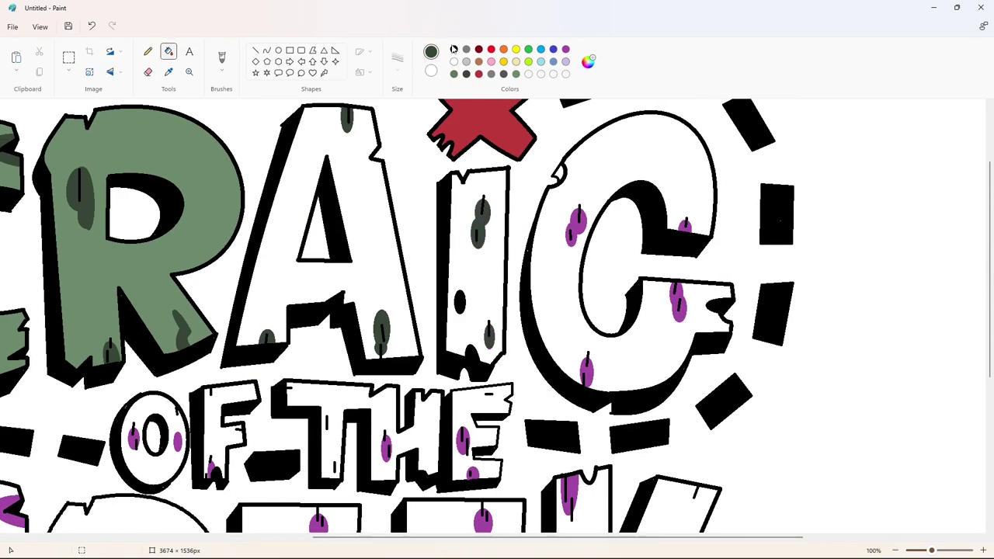
- Fill the bite on the G's upper curve black and the G's purple spots dark green
{"action": "left_click", "coordinate": [575, 225]}
{"action": "left_click", "coordinate": [685, 226]}
{"action": "left_click", "coordinate": [677, 303]}
{"action": "left_click", "coordinate": [586, 372]}
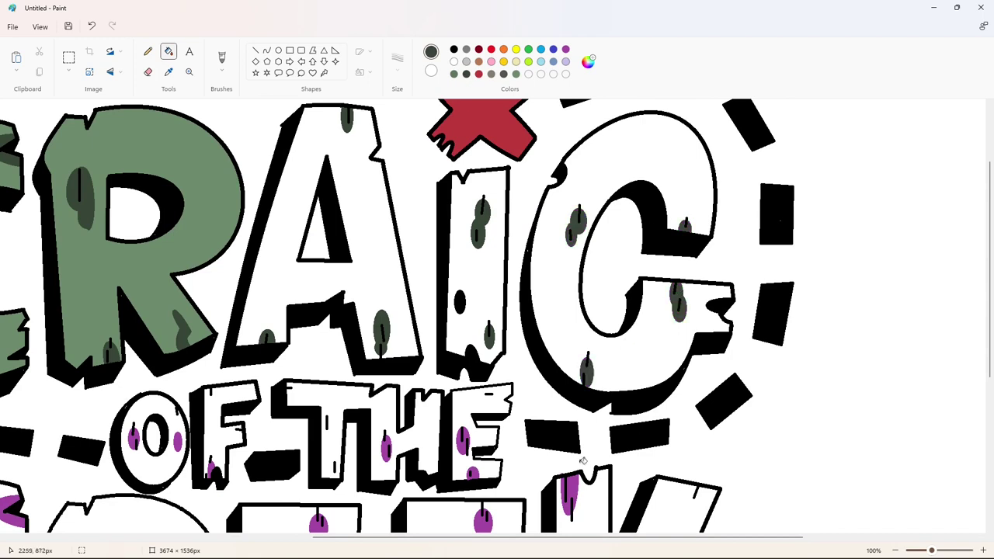
- Fill the face of the O of OF warm grey and its spots dark warm grey
{"action": "left_click_drag", "start_coordinate": [575, 536], "coordinate": [505, 536]}
{"action": "left_click", "coordinate": [491, 73]}
{"action": "left_click", "coordinate": [283, 411]}
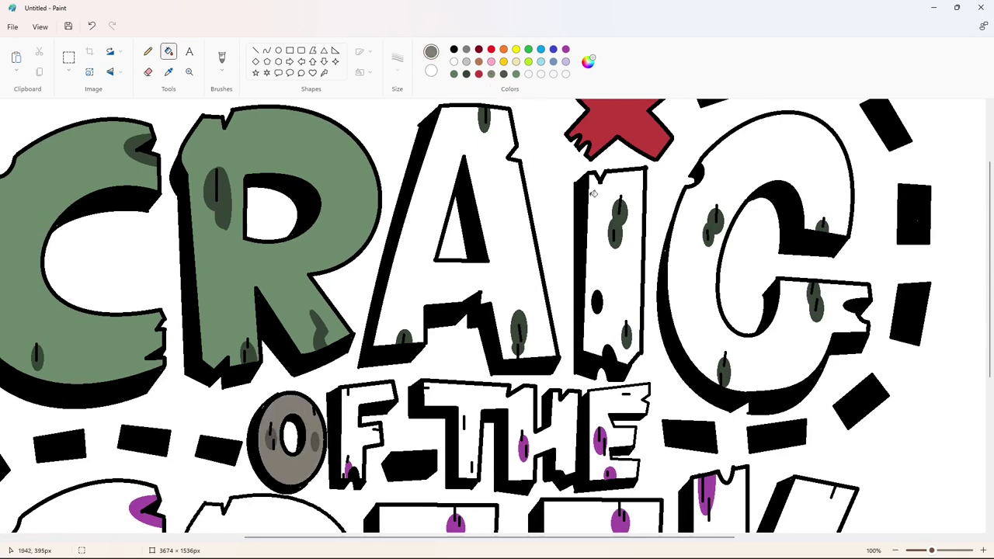
- Mix a lighter warm grey and refill the face of the O of OF with it
{"action": "left_click", "coordinate": [588, 61]}
{"action": "left_click_drag", "start_coordinate": [505, 297], "coordinate": [505, 164]}
{"action": "left_click", "coordinate": [422, 410]}
{"action": "left_click", "coordinate": [287, 435]}
- Fill the purple spots on the F, H and E of OF THE dark warm grey
{"action": "left_click", "coordinate": [493, 76]}
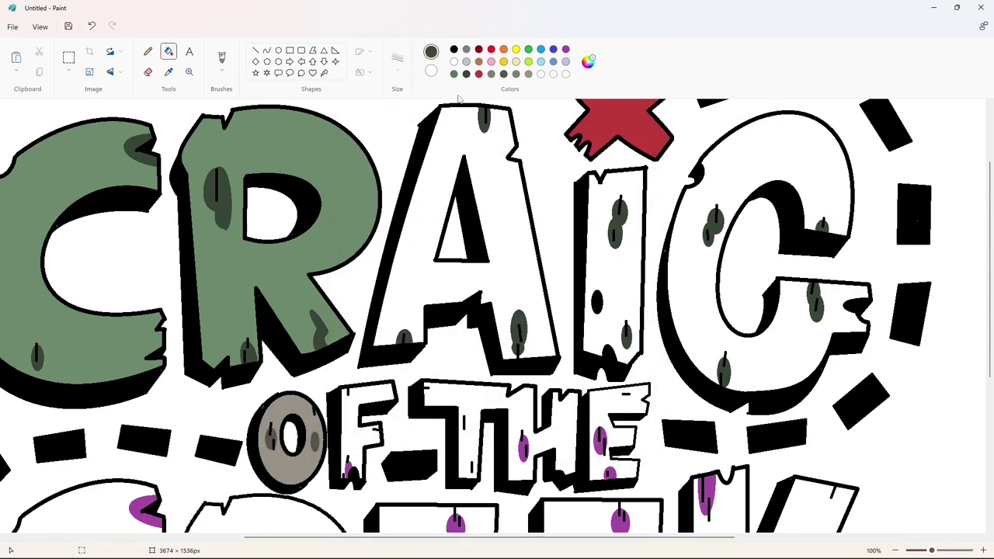
{"action": "left_click", "coordinate": [525, 439]}
{"action": "left_click", "coordinate": [601, 445]}
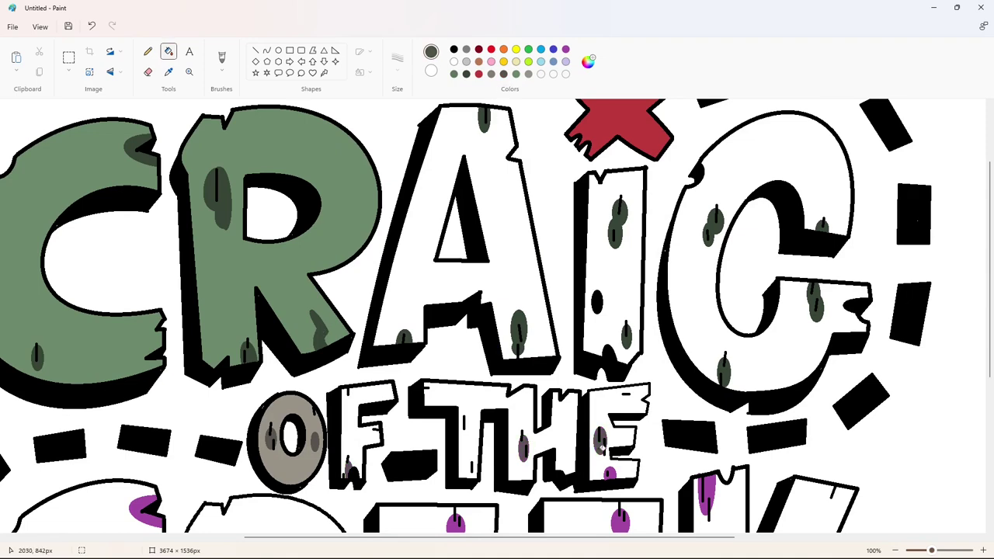
- Fill the faces of the F, T, H and E of OF THE with the lighter warm grey
{"action": "left_click", "coordinate": [529, 74]}
{"action": "left_click", "coordinate": [365, 420]}
{"action": "left_click", "coordinate": [466, 435]}
{"action": "left_click", "coordinate": [613, 404]}
{"action": "scroll", "coordinate": [225, 170], "scroll_direction": "down", "scroll_amount": 5}
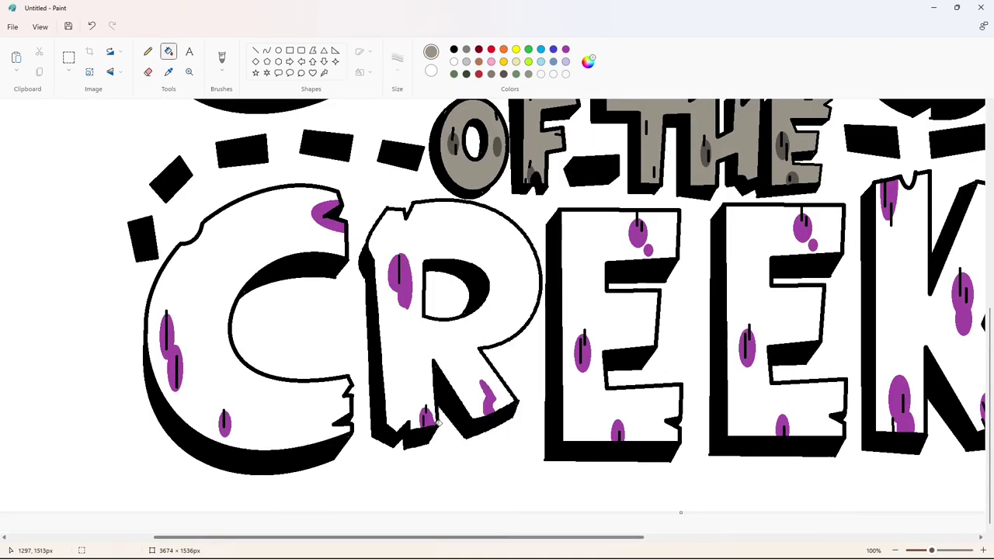
- Fill the purple spots on the C and R of CREEK with the dark green
{"action": "scroll", "coordinate": [225, 170], "scroll_direction": "up", "scroll_amount": 2}
{"action": "scroll", "coordinate": [224, 170], "scroll_direction": "down", "scroll_amount": 2}
{"action": "left_click", "coordinate": [328, 215]}
{"action": "left_click", "coordinate": [170, 349]}
{"action": "left_click", "coordinate": [224, 423]}
{"action": "left_click", "coordinate": [400, 280]}
{"action": "left_click", "coordinate": [487, 396]}
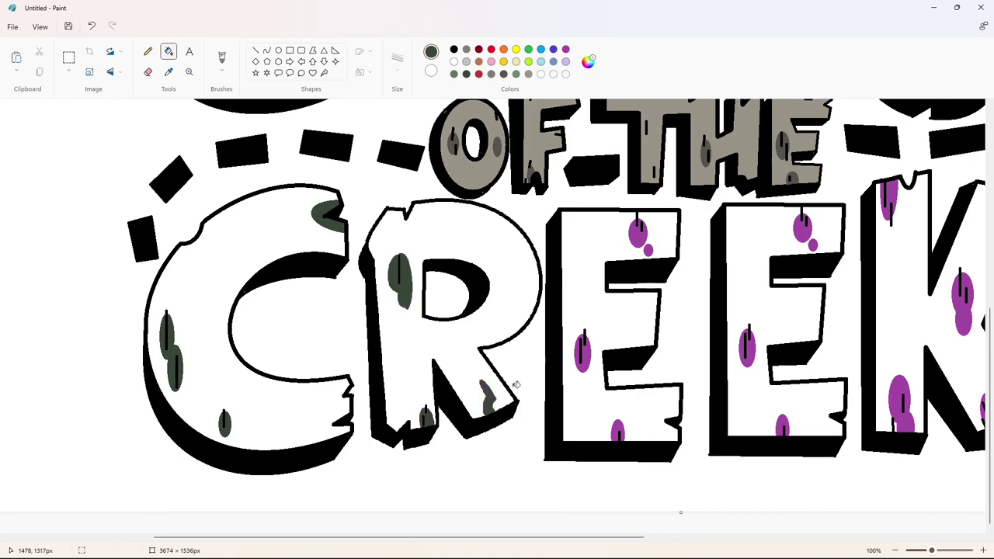
- Fill the purple spots on both E's of CREEK with the dark green
{"action": "left_click", "coordinate": [582, 354]}
{"action": "left_click", "coordinate": [638, 233]}
{"action": "left_click", "coordinate": [617, 431]}
{"action": "scroll", "coordinate": [617, 431], "scroll_direction": "right", "scroll_amount": 3}
{"action": "left_click", "coordinate": [575, 229]}
{"action": "left_click", "coordinate": [519, 350]}
{"action": "left_click", "coordinate": [553, 426]}
- Fill the purple spots on the K of CREEK with the dark green
{"action": "left_click", "coordinate": [672, 399]}
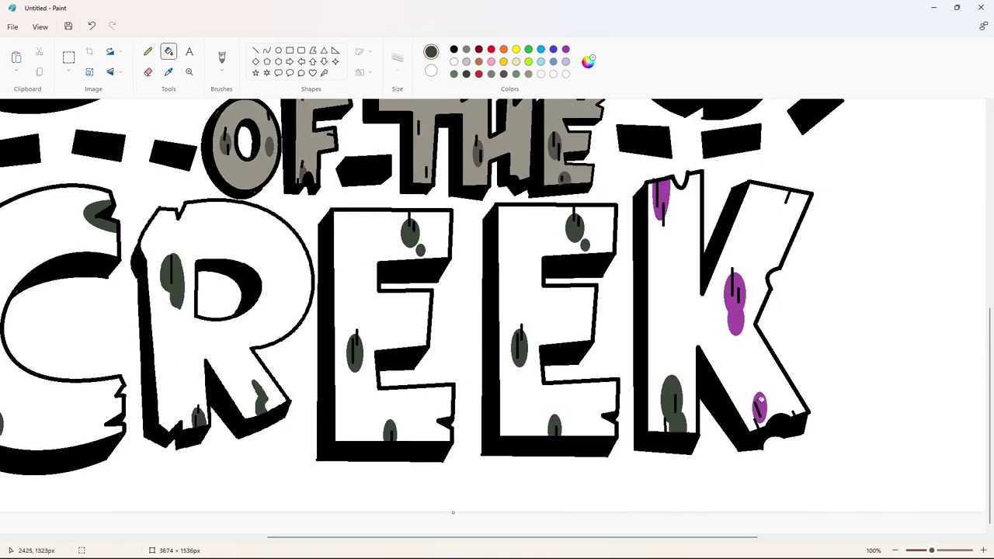
{"action": "left_click", "coordinate": [760, 408]}
{"action": "left_click", "coordinate": [660, 198]}
- Fill the white faces of the I and G of CRAIG with the lighter muted green
{"action": "left_click", "coordinate": [454, 74]}
{"action": "scroll", "coordinate": [572, 300], "scroll_direction": "up", "scroll_amount": 5}
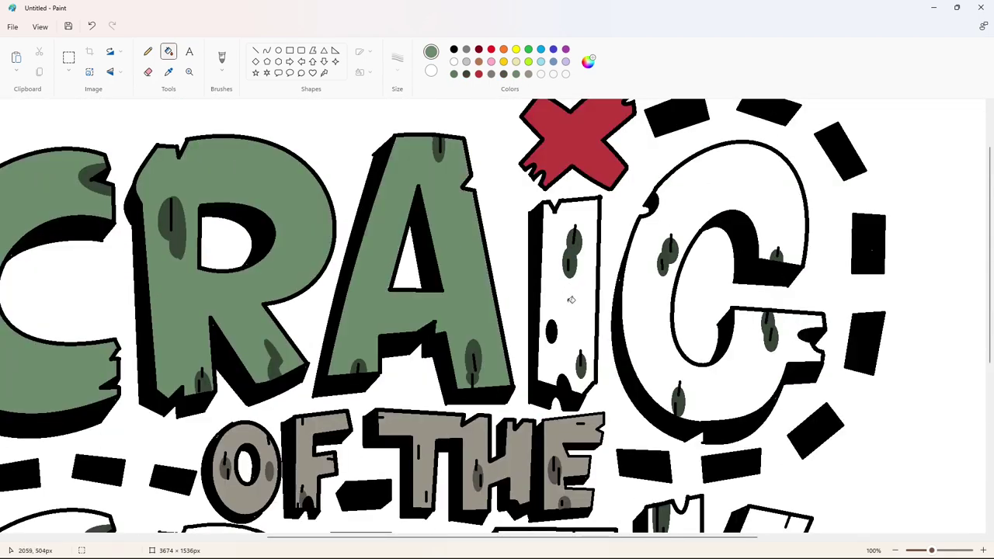
{"action": "left_click", "coordinate": [572, 300]}
{"action": "left_click", "coordinate": [650, 305]}
- Fill the white faces of all five letters of CREEK with the lighter muted green and show the whole title at 50%
{"action": "scroll", "coordinate": [614, 381], "scroll_direction": "down", "scroll_amount": 5}
{"action": "left_click", "coordinate": [705, 327]}
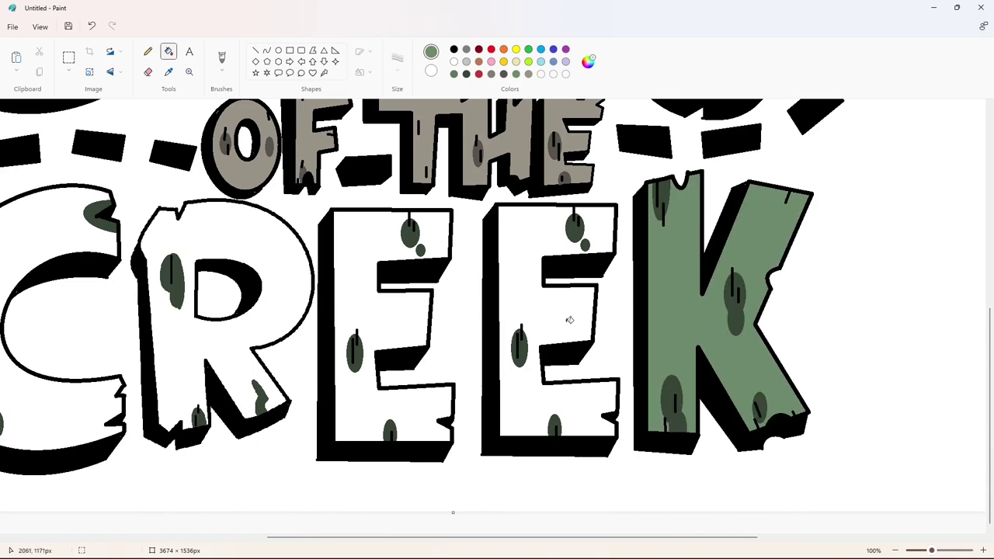
{"action": "left_click", "coordinate": [569, 320]}
{"action": "left_click", "coordinate": [419, 419]}
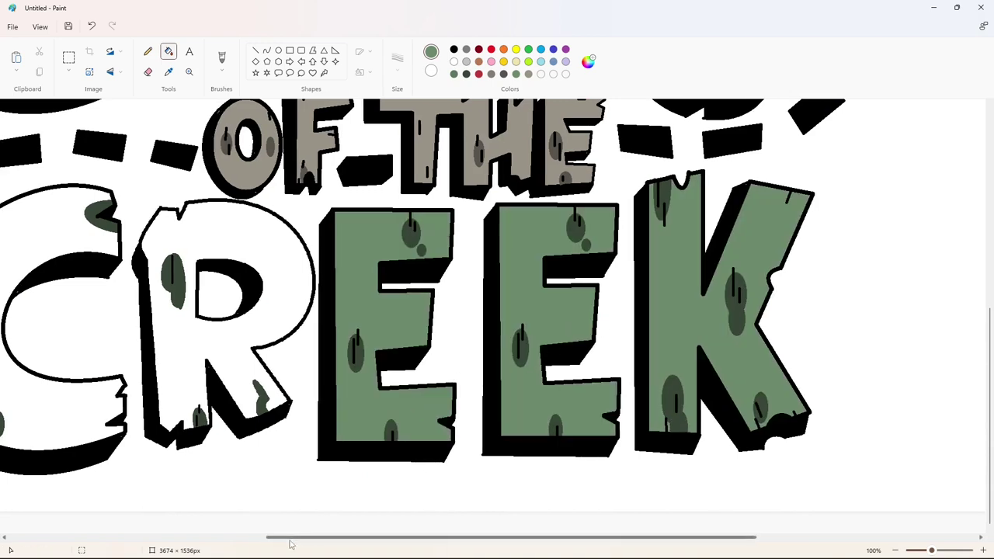
{"action": "left_click_drag", "start_coordinate": [290, 545], "coordinate": [217, 544]}
{"action": "left_click", "coordinate": [368, 353]}
{"action": "left_click", "coordinate": [223, 220]}
{"action": "left_click", "coordinate": [895, 550]}
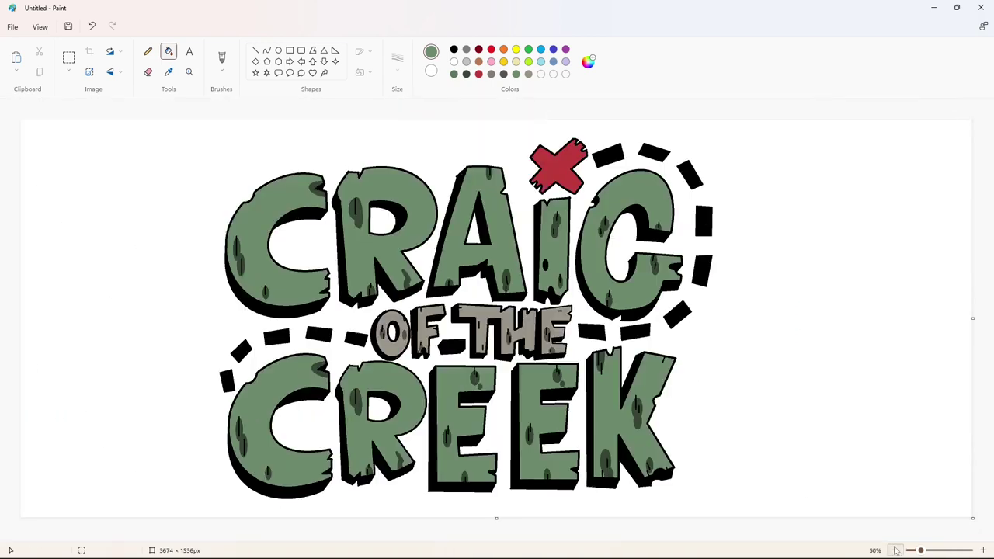